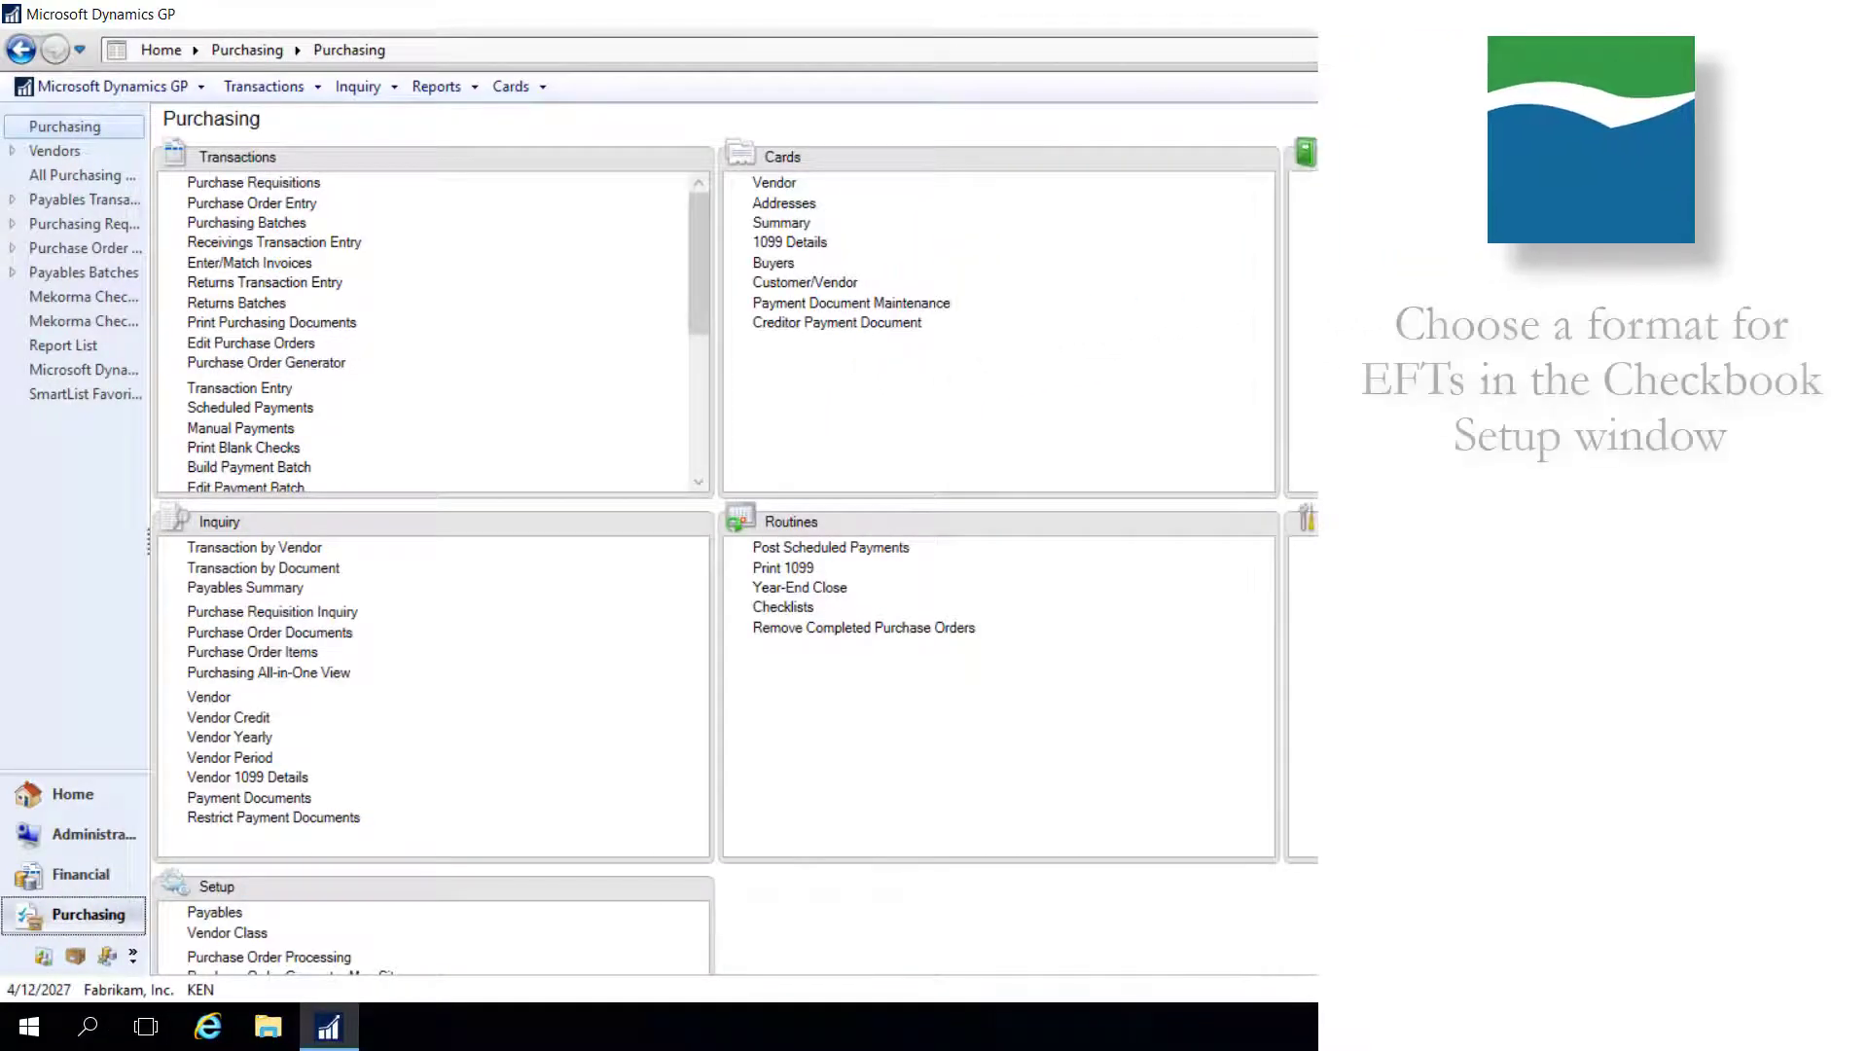
Open Mekorma MICR Checkbook Setup from the Setup section's Mekorma MICR entries.
{"action": "scroll", "coordinate": [715, 555], "scroll_direction": "down", "scroll_amount": 1}
{"action": "scroll", "coordinate": [715, 555], "scroll_direction": "down", "scroll_amount": 3}
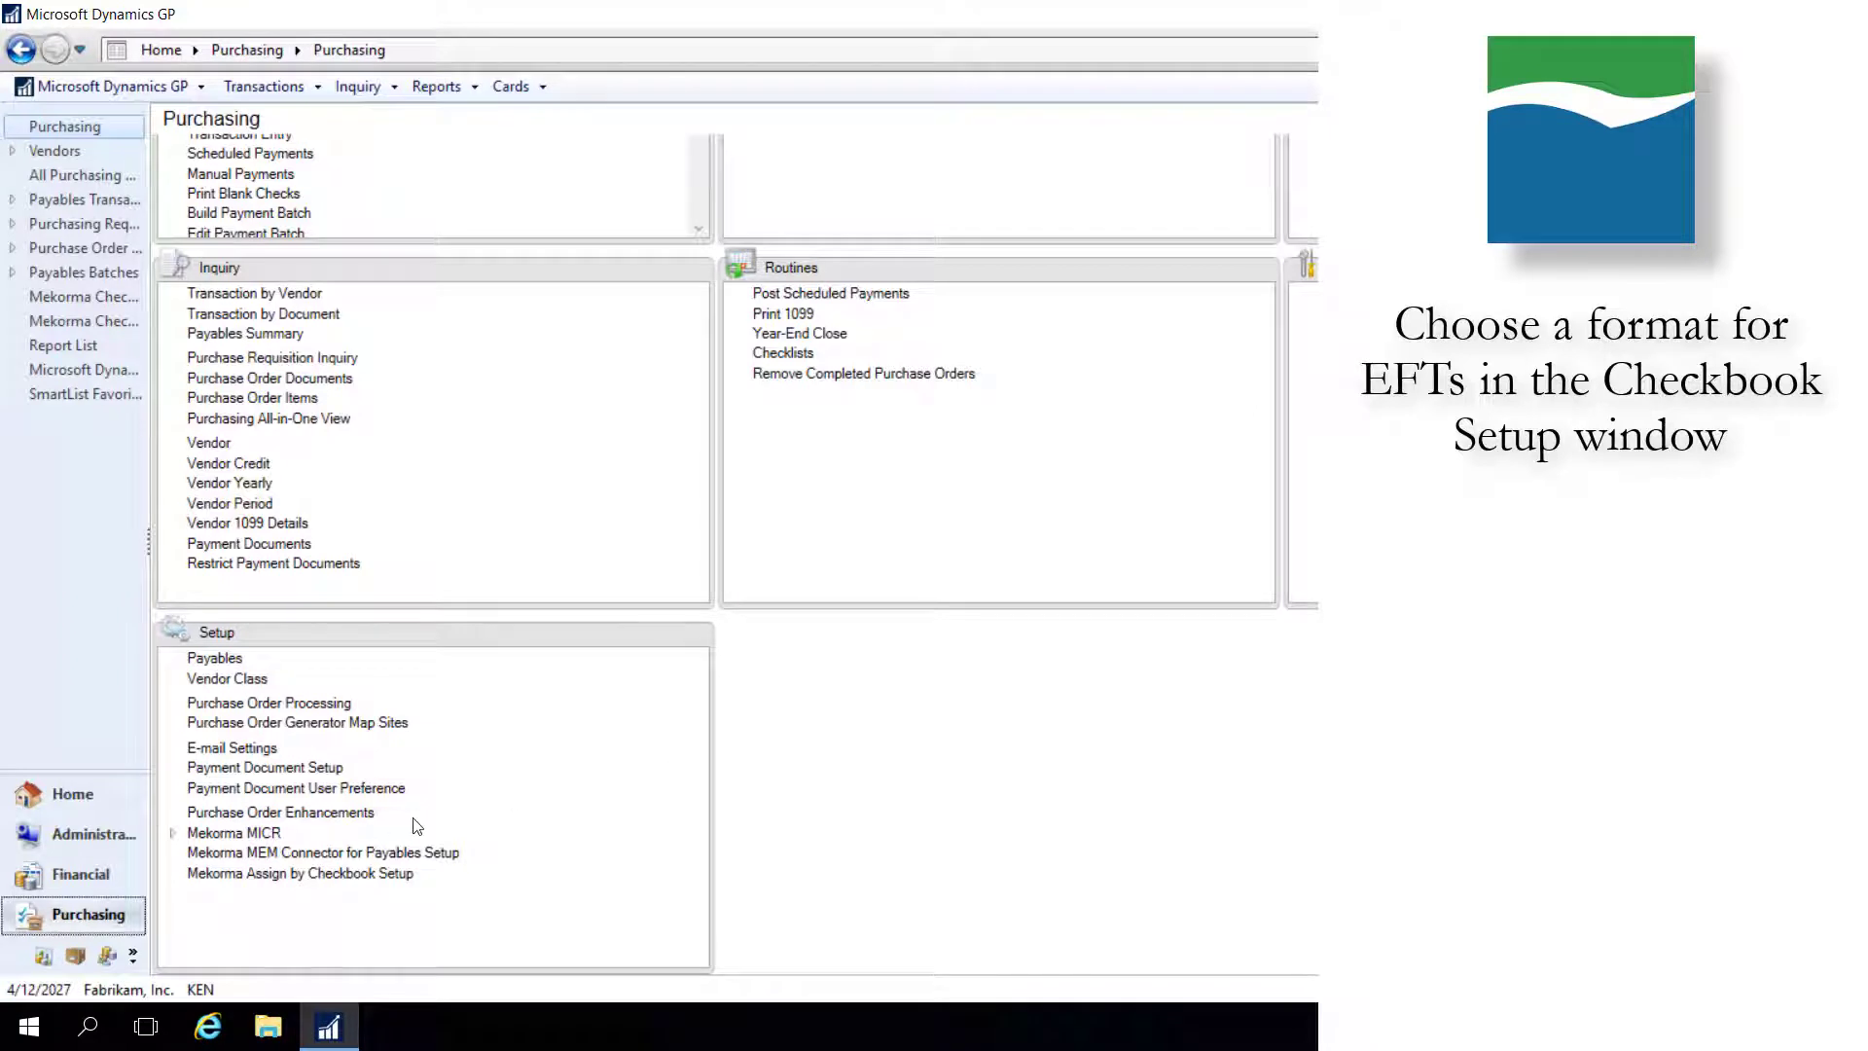
{"action": "left_click", "coordinate": [175, 834]}
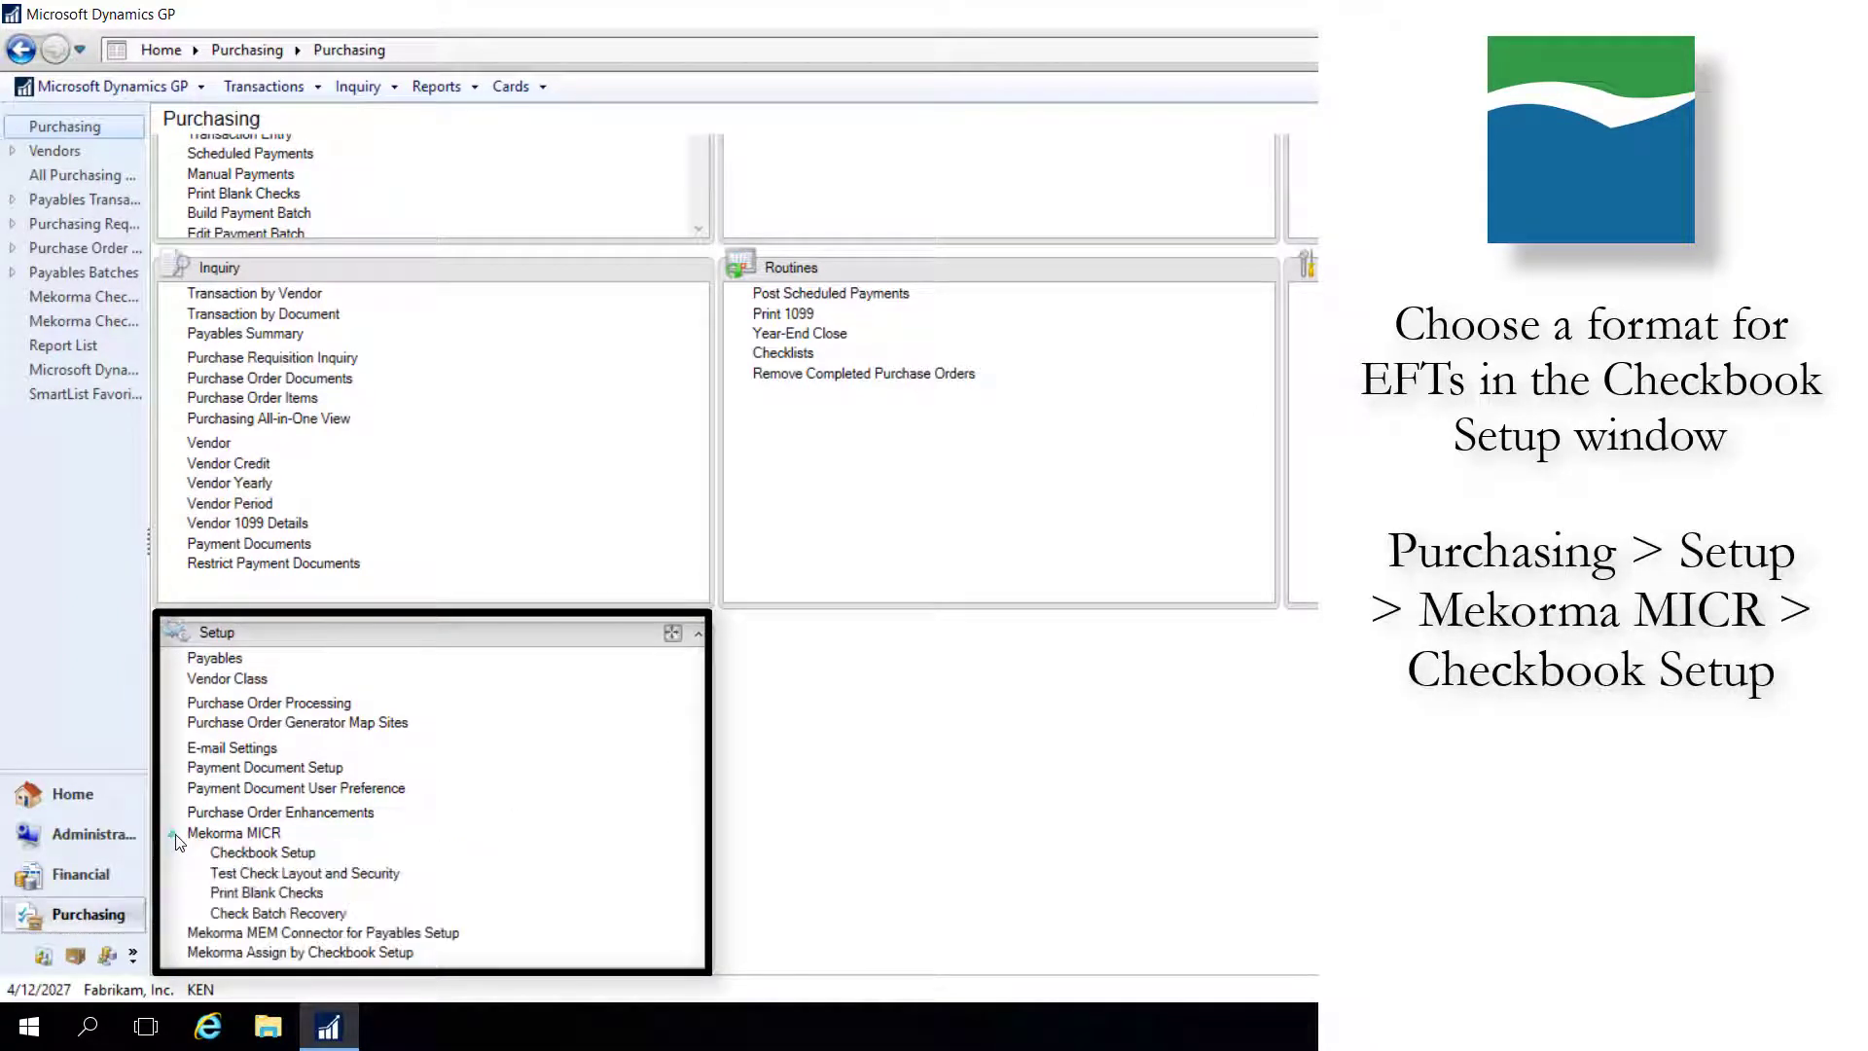
{"action": "left_click", "coordinate": [232, 856]}
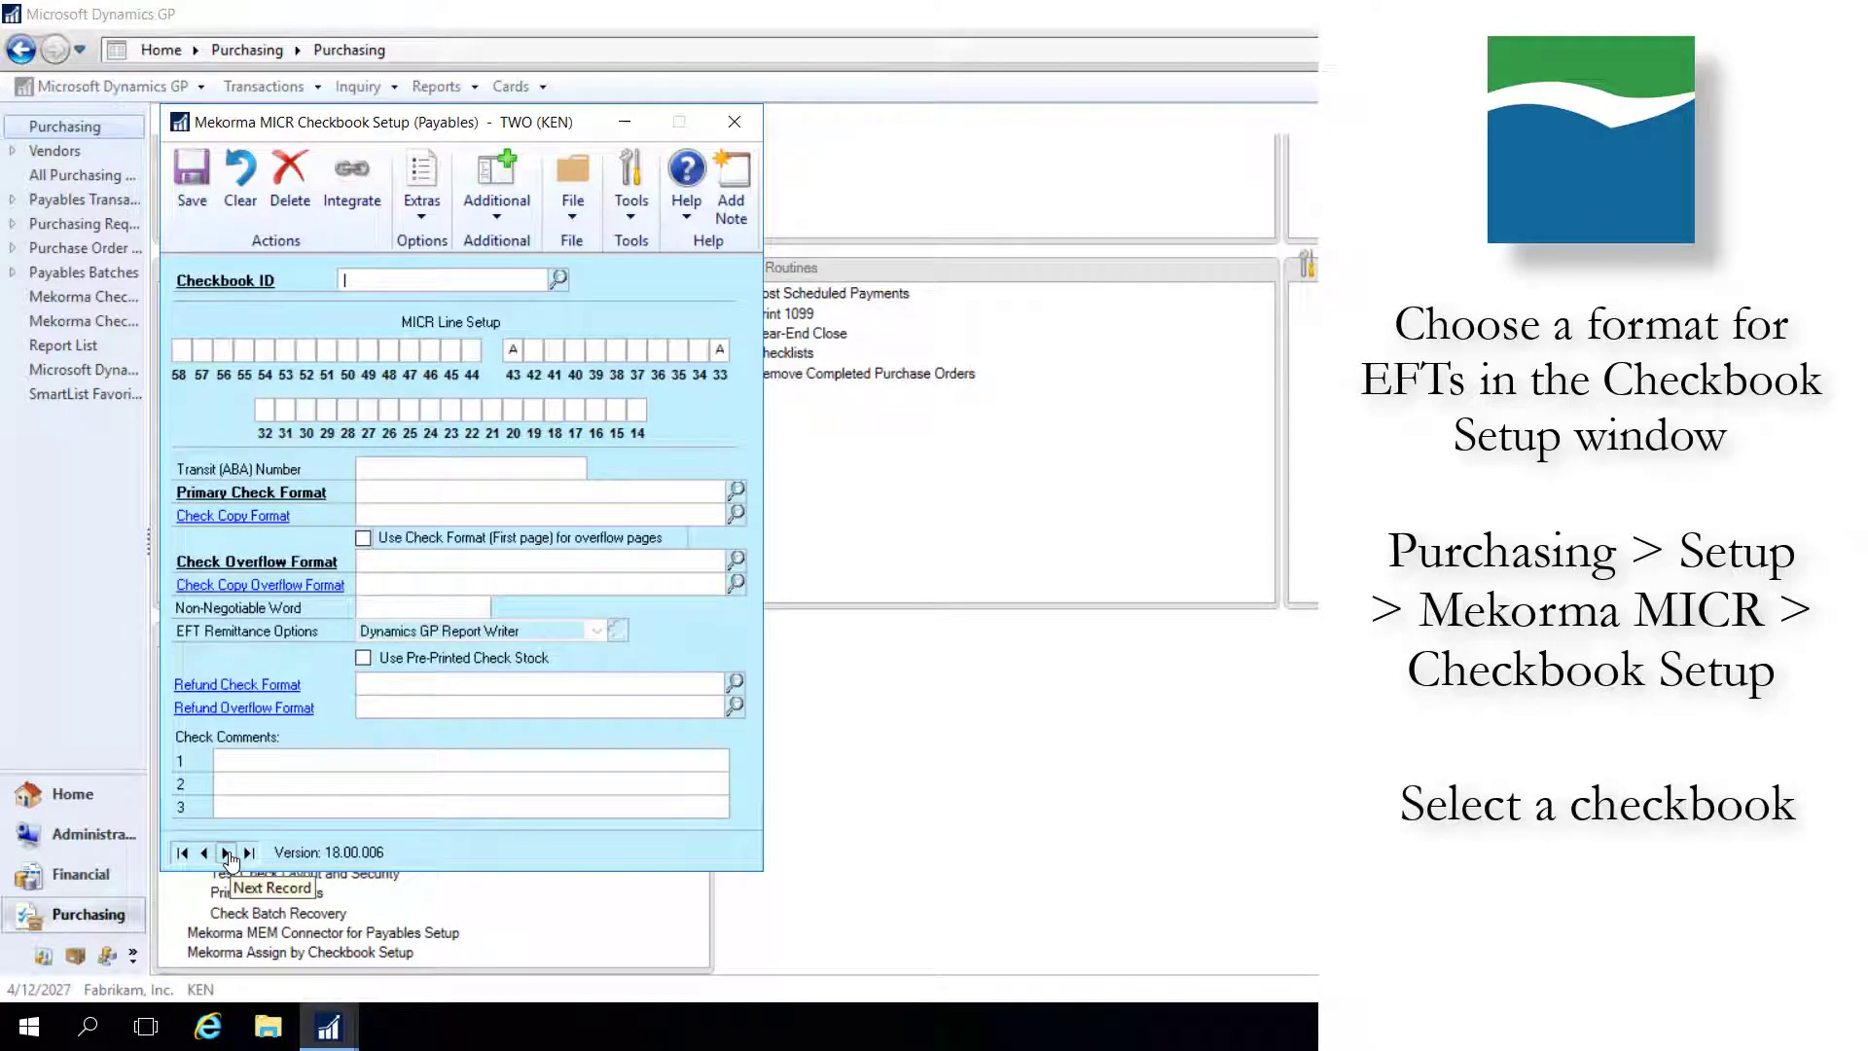
Load the FIRST BANK checkbook through the Checkbook ID lookup.
{"action": "left_click", "coordinate": [560, 280]}
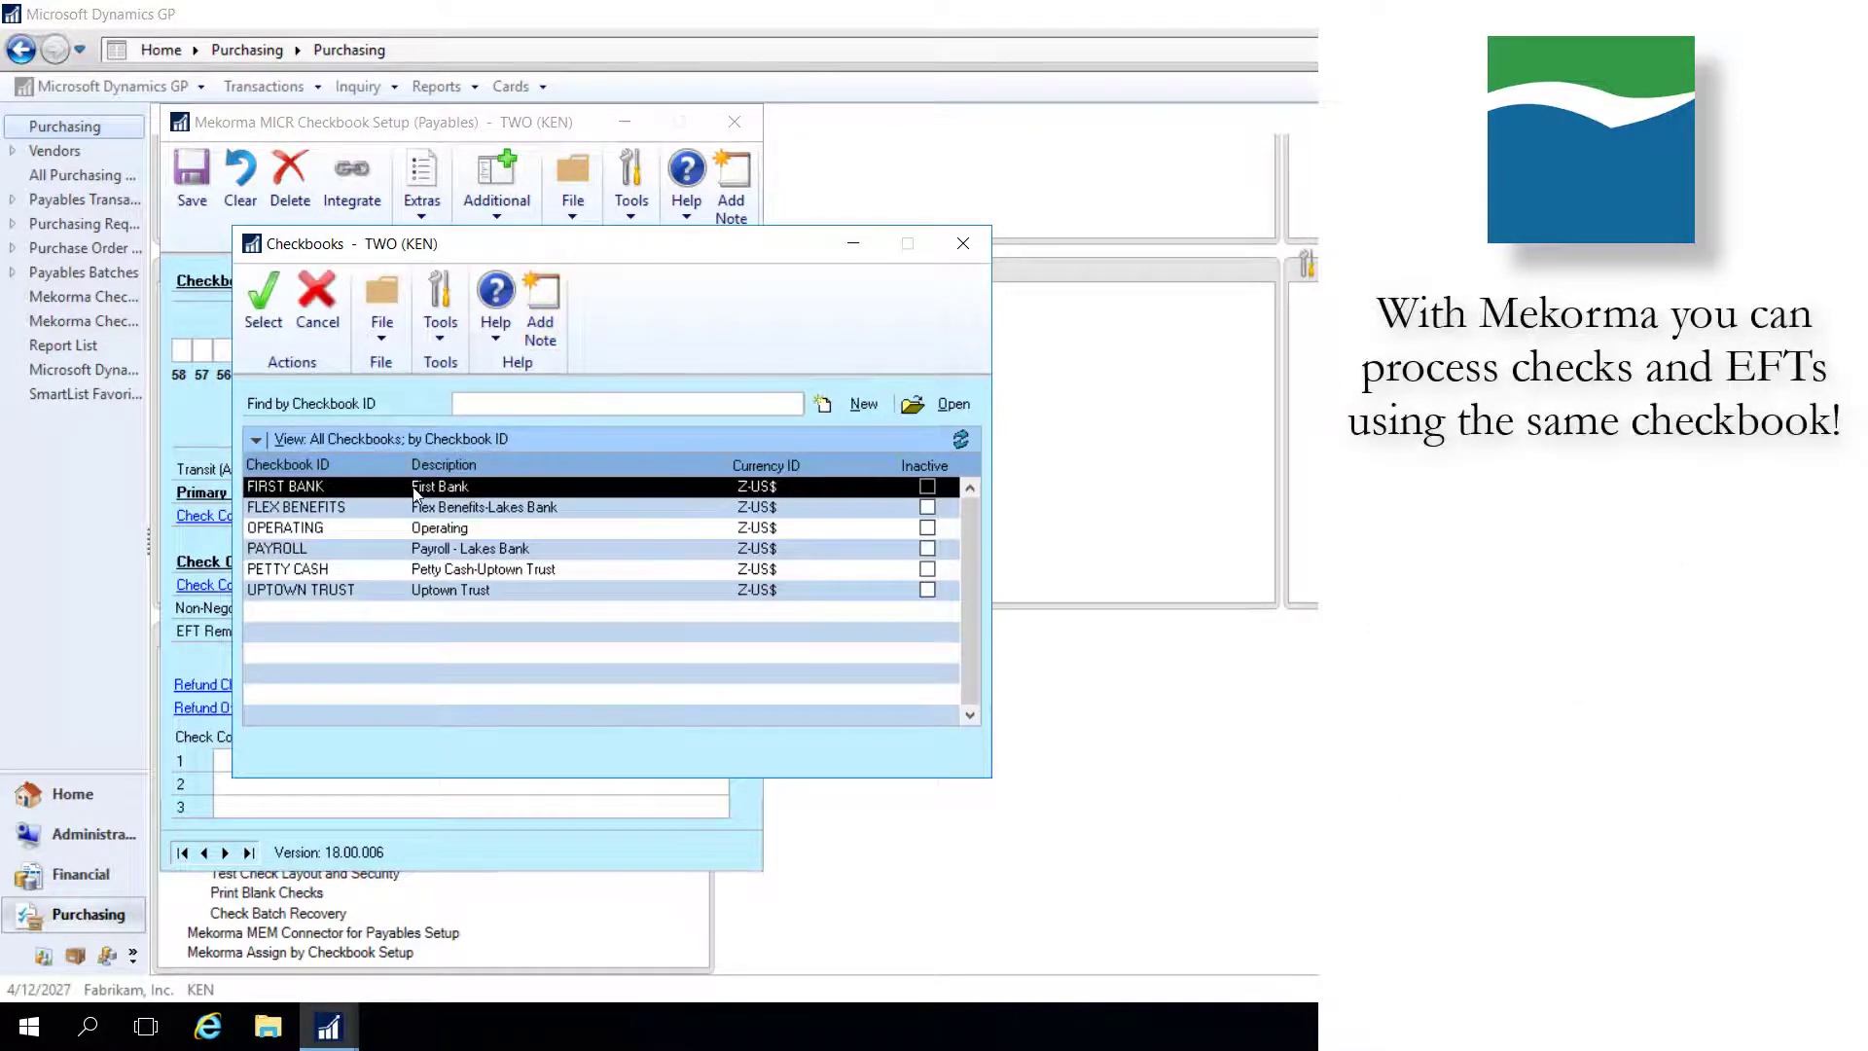
{"action": "left_click", "coordinate": [280, 328]}
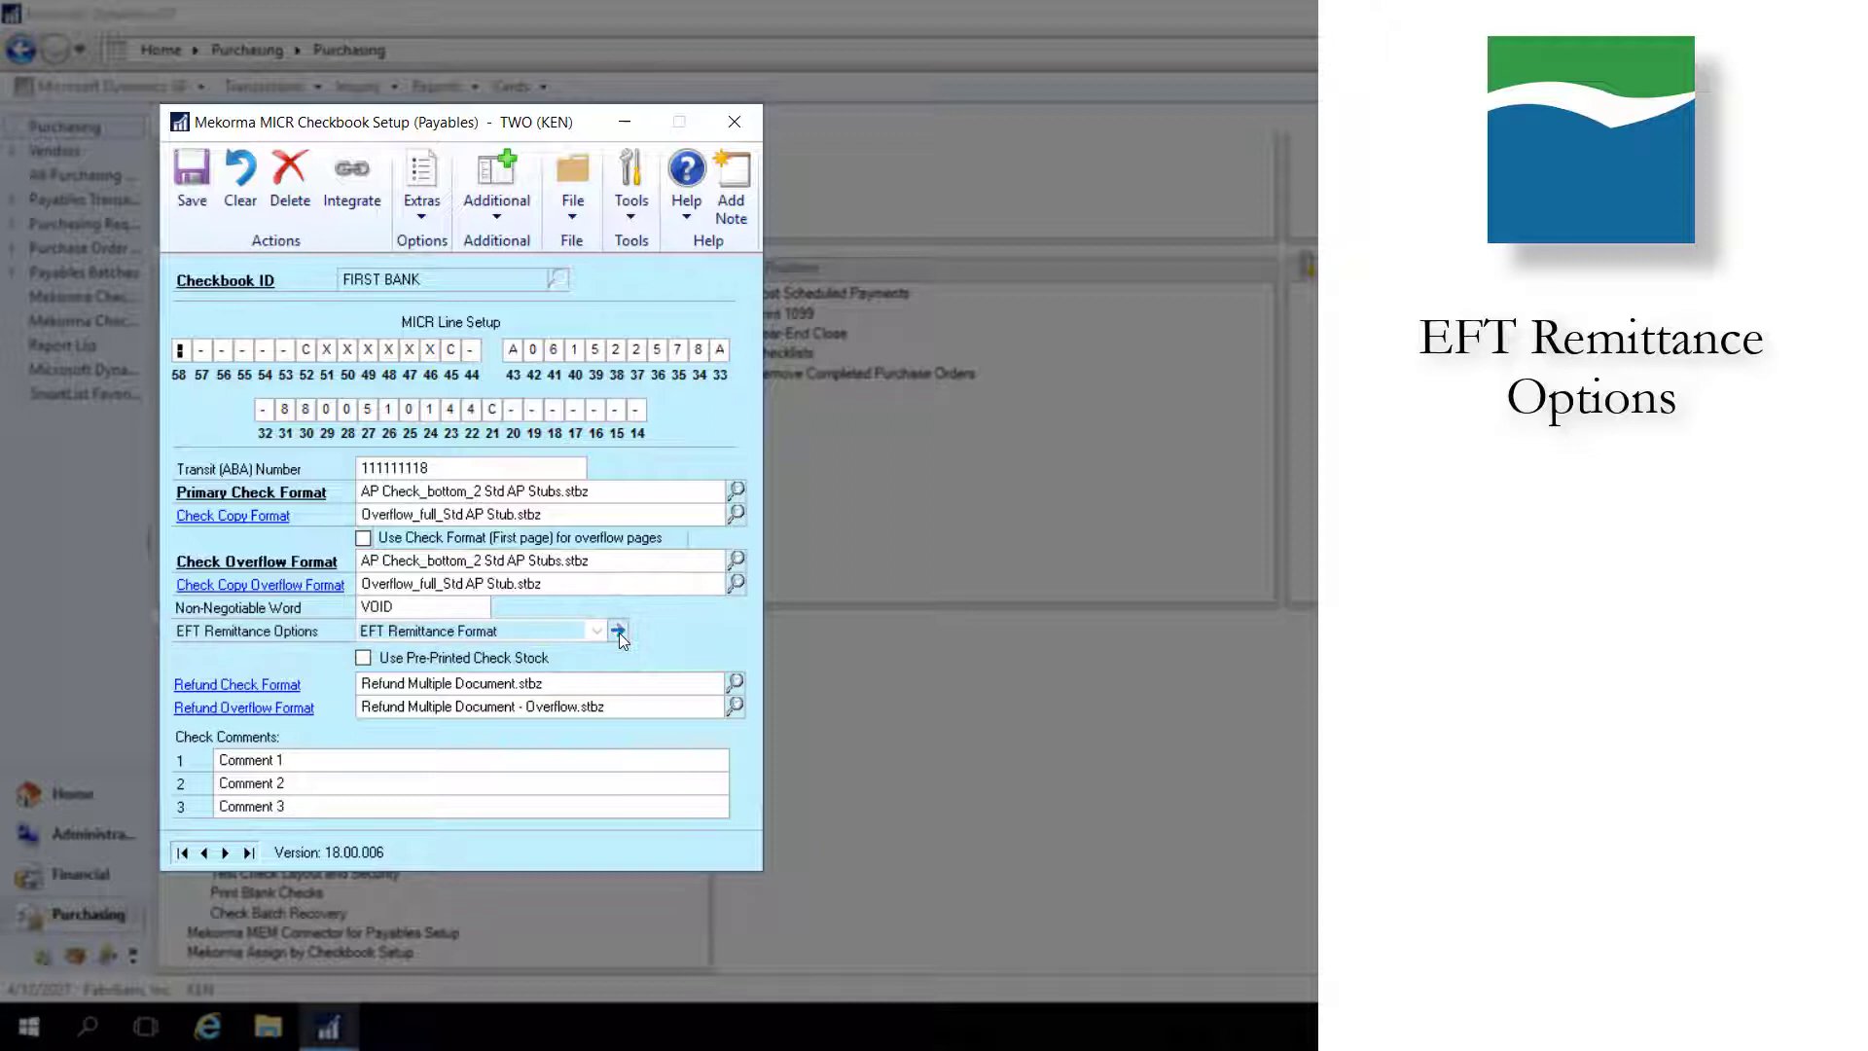
Expand FIRST BANK's EFT Remittance Options and browse the check formats for the EFT Remittance Format.
{"action": "left_click", "coordinate": [619, 632]}
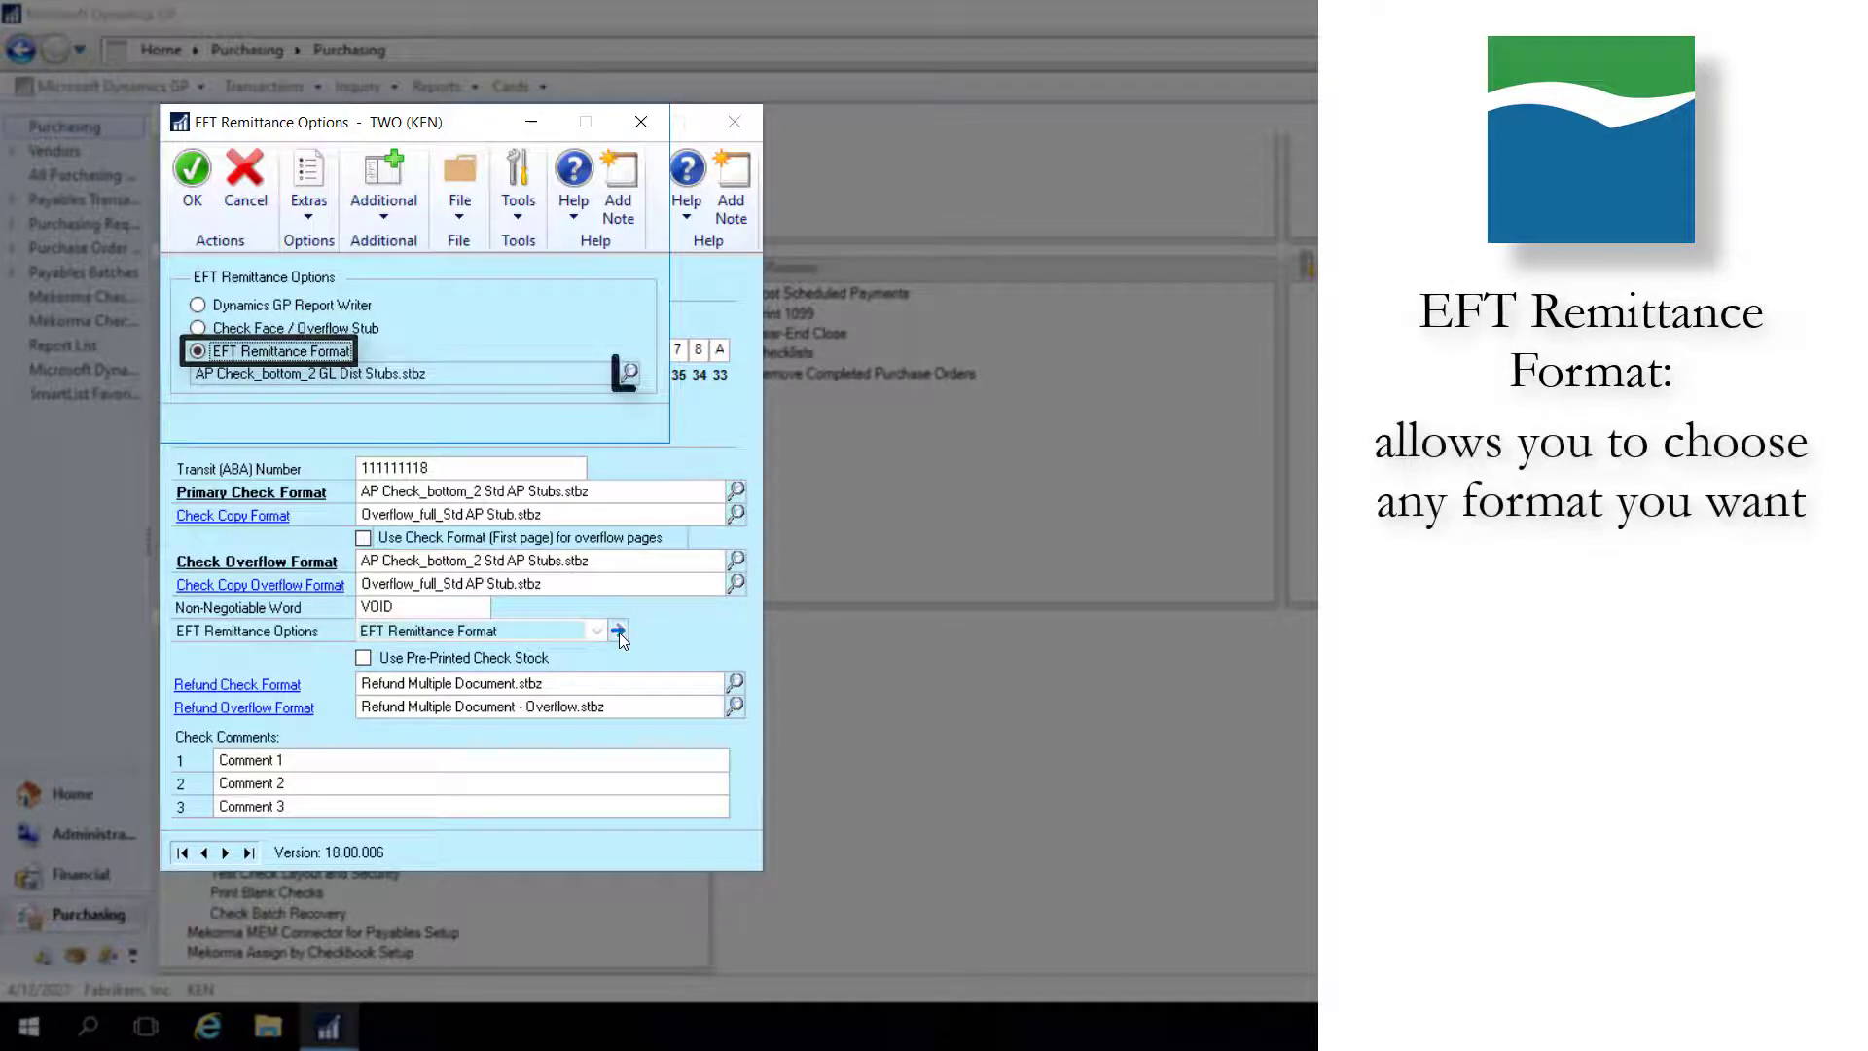
{"action": "left_click", "coordinate": [629, 374]}
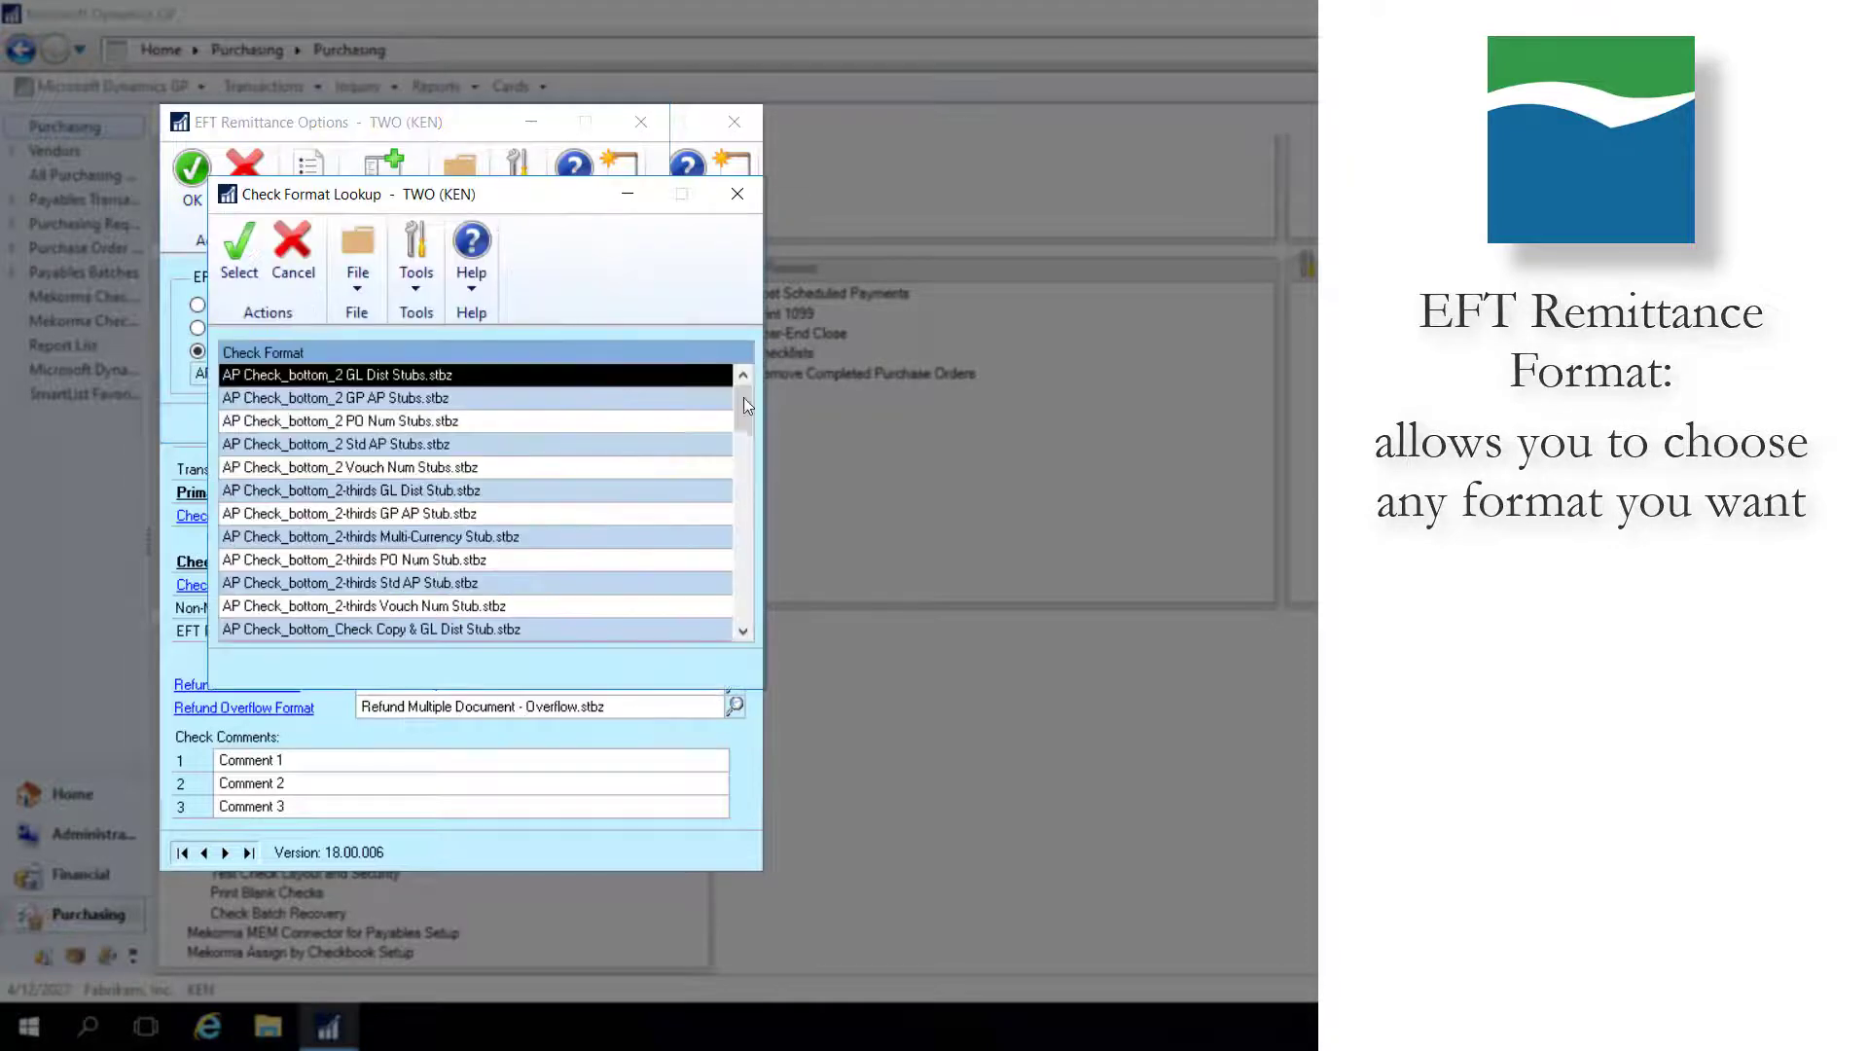
{"action": "scroll", "coordinate": [744, 397], "scroll_direction": "down", "scroll_amount": 10}
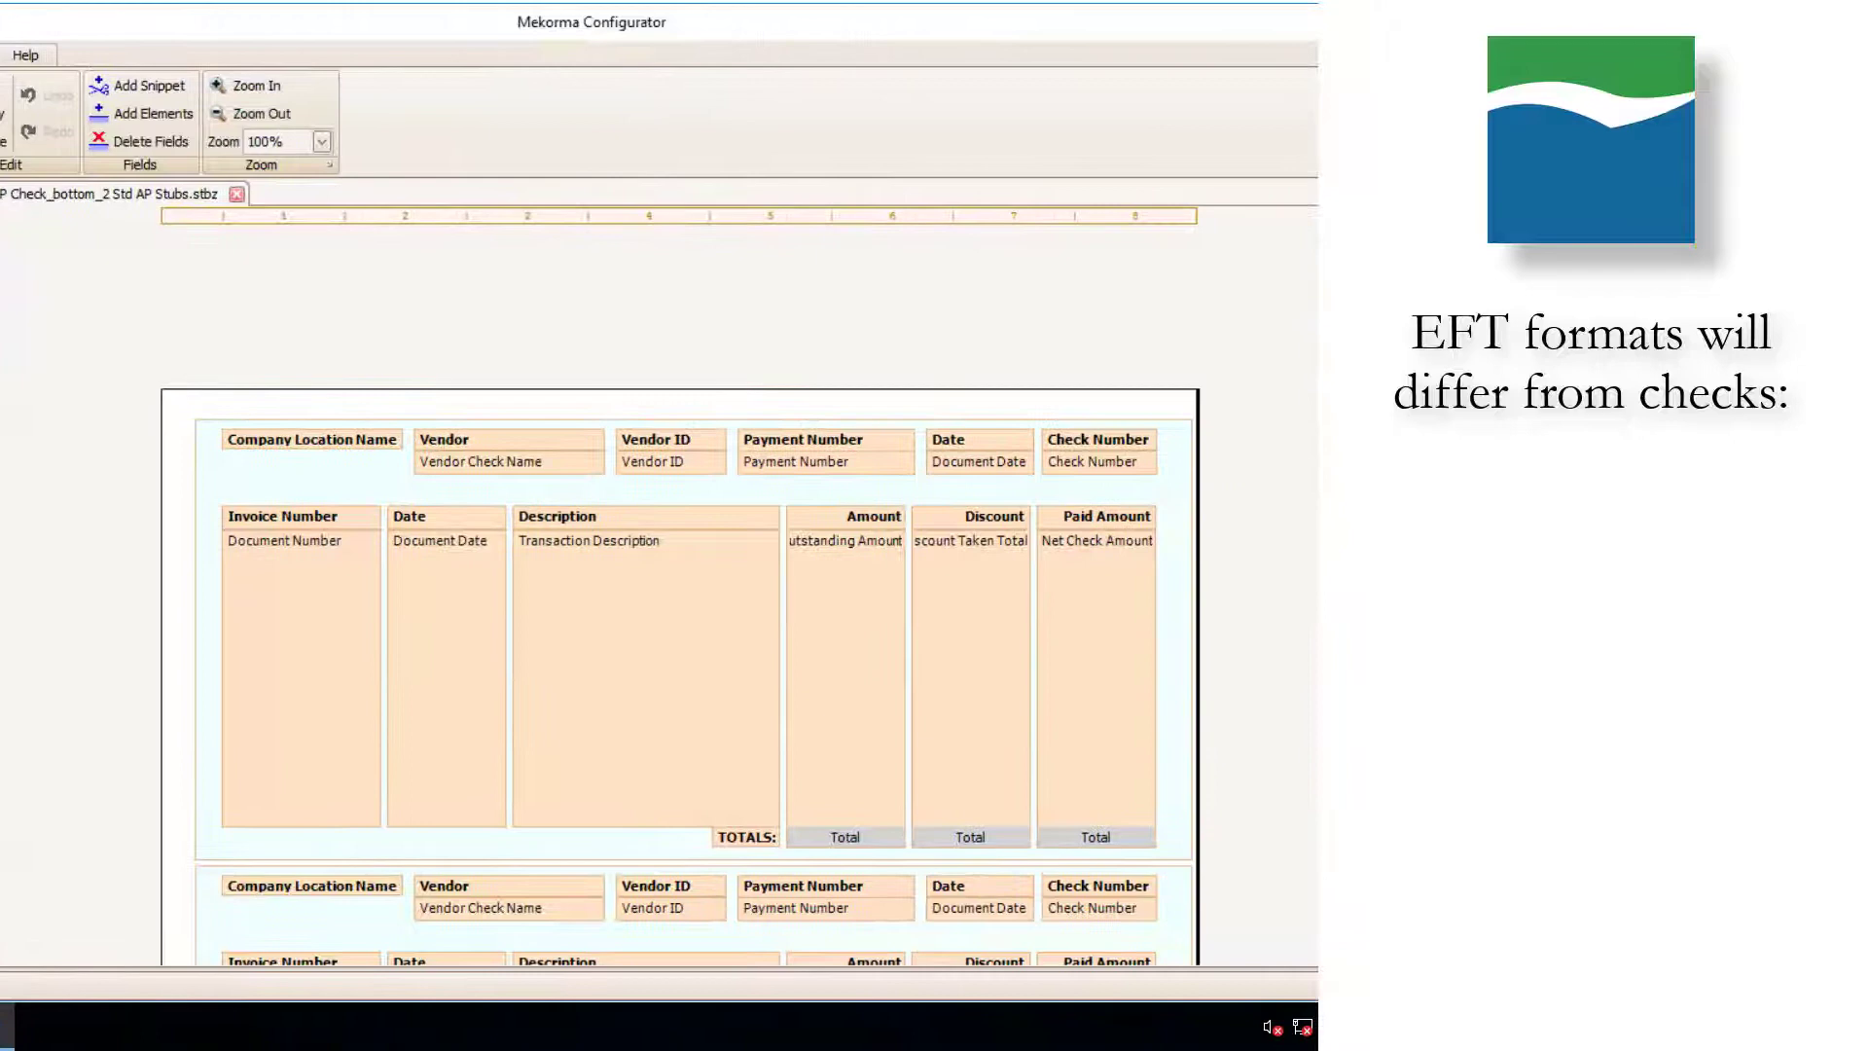
Inspect the EFT VOID and EFT Non-Negotiable signature fields in the check section of the stub layout.
{"action": "scroll", "coordinate": [681, 583], "scroll_direction": "down", "scroll_amount": 10}
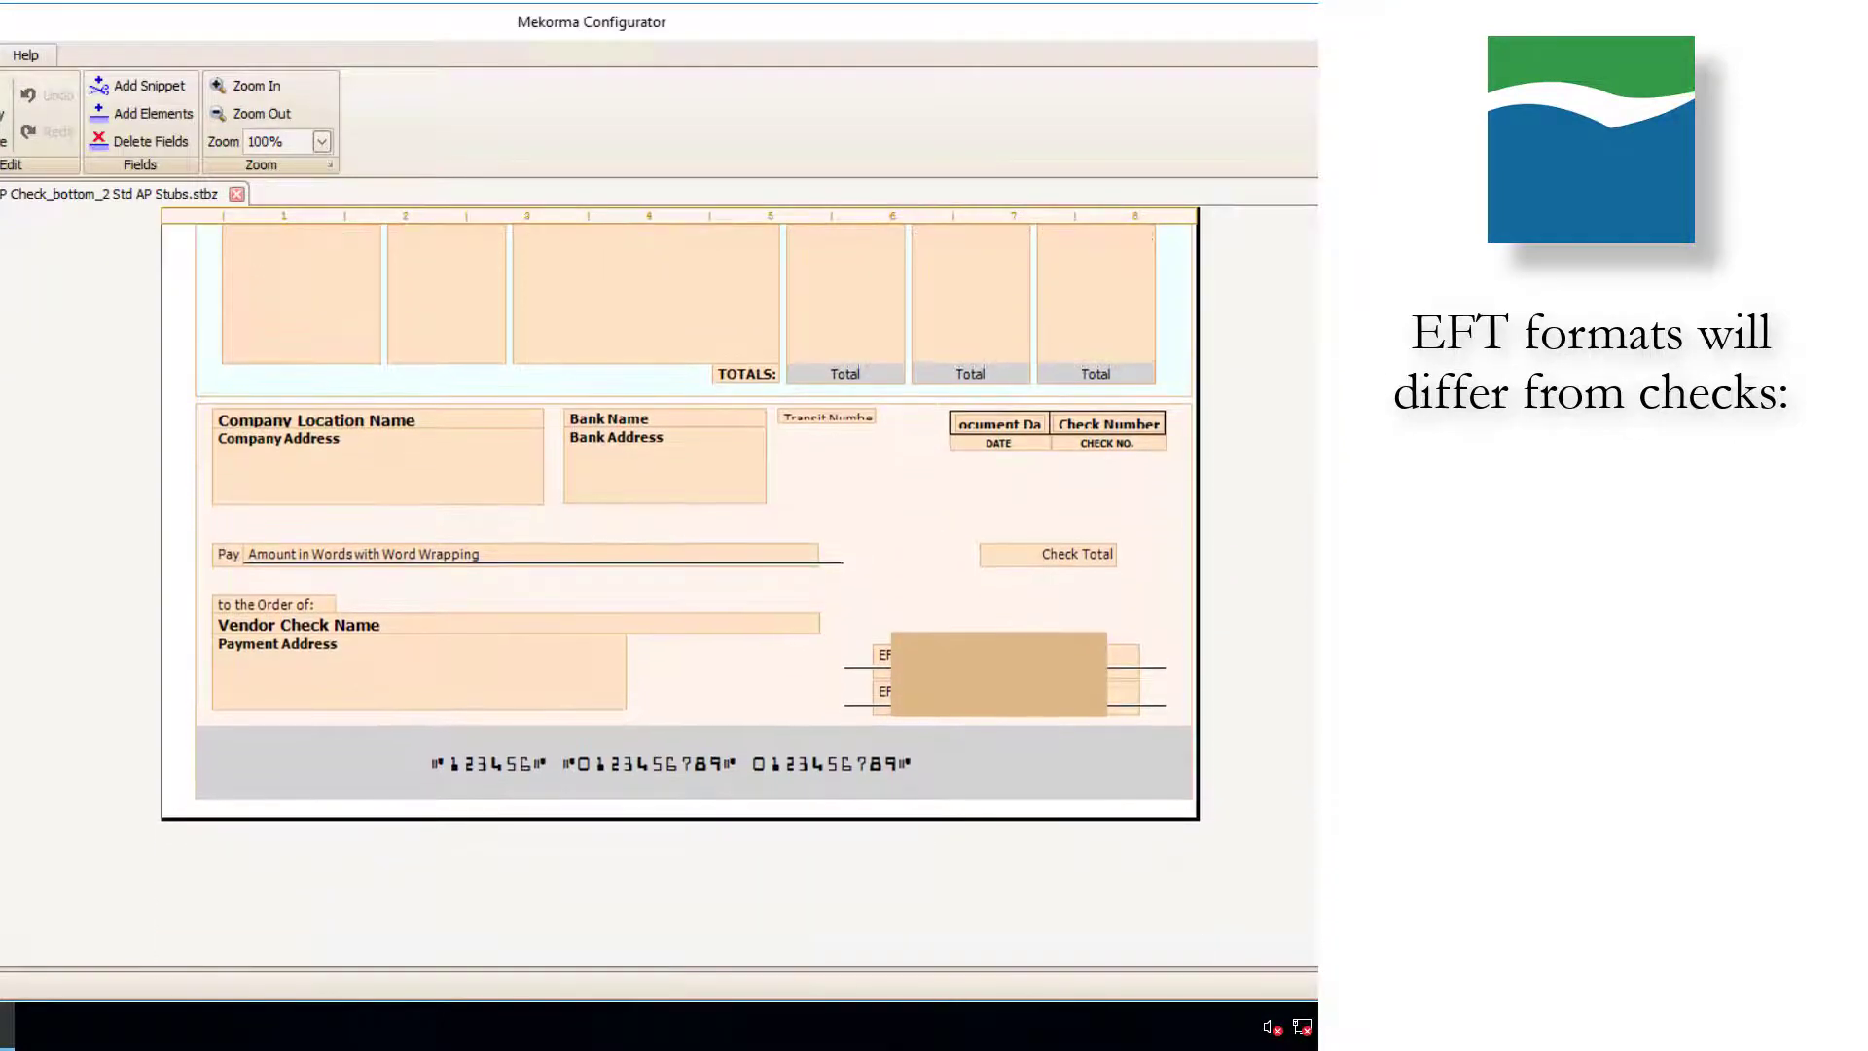
{"action": "scroll", "coordinate": [681, 583], "scroll_direction": "up", "scroll_amount": 2}
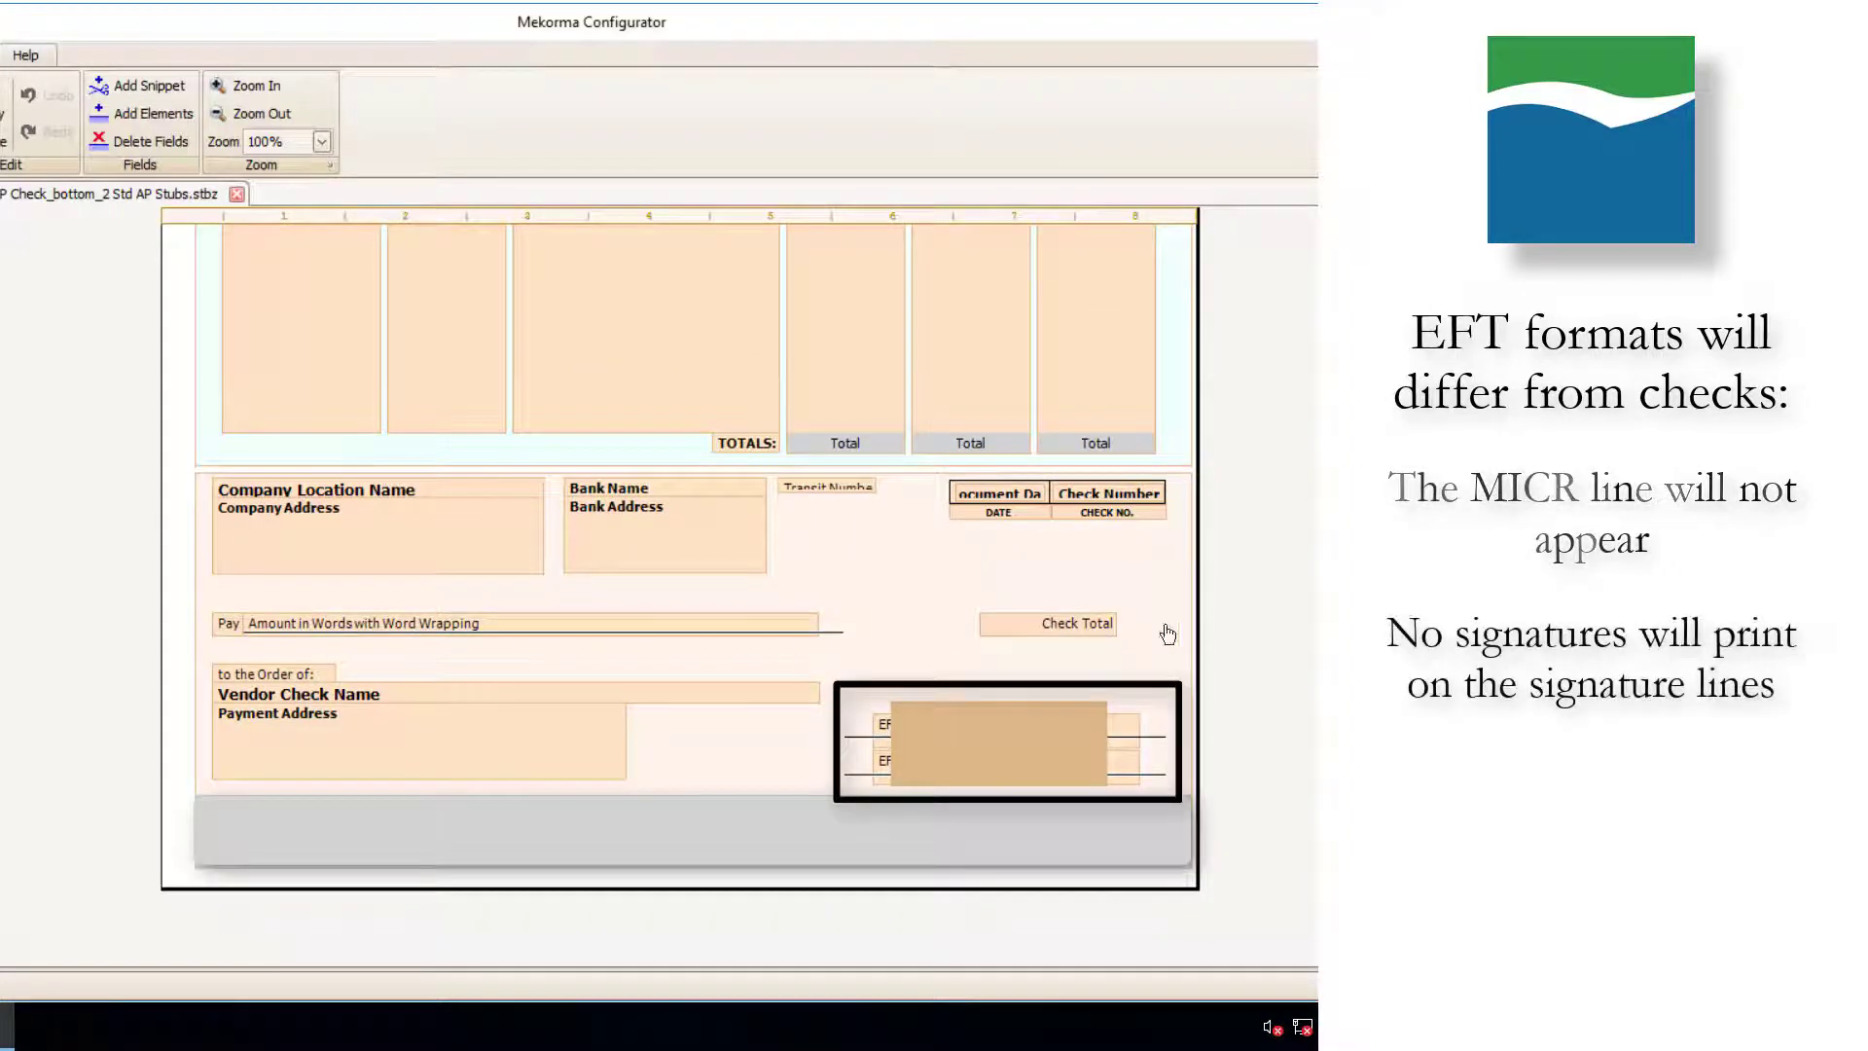
{"action": "left_click", "coordinate": [1128, 734]}
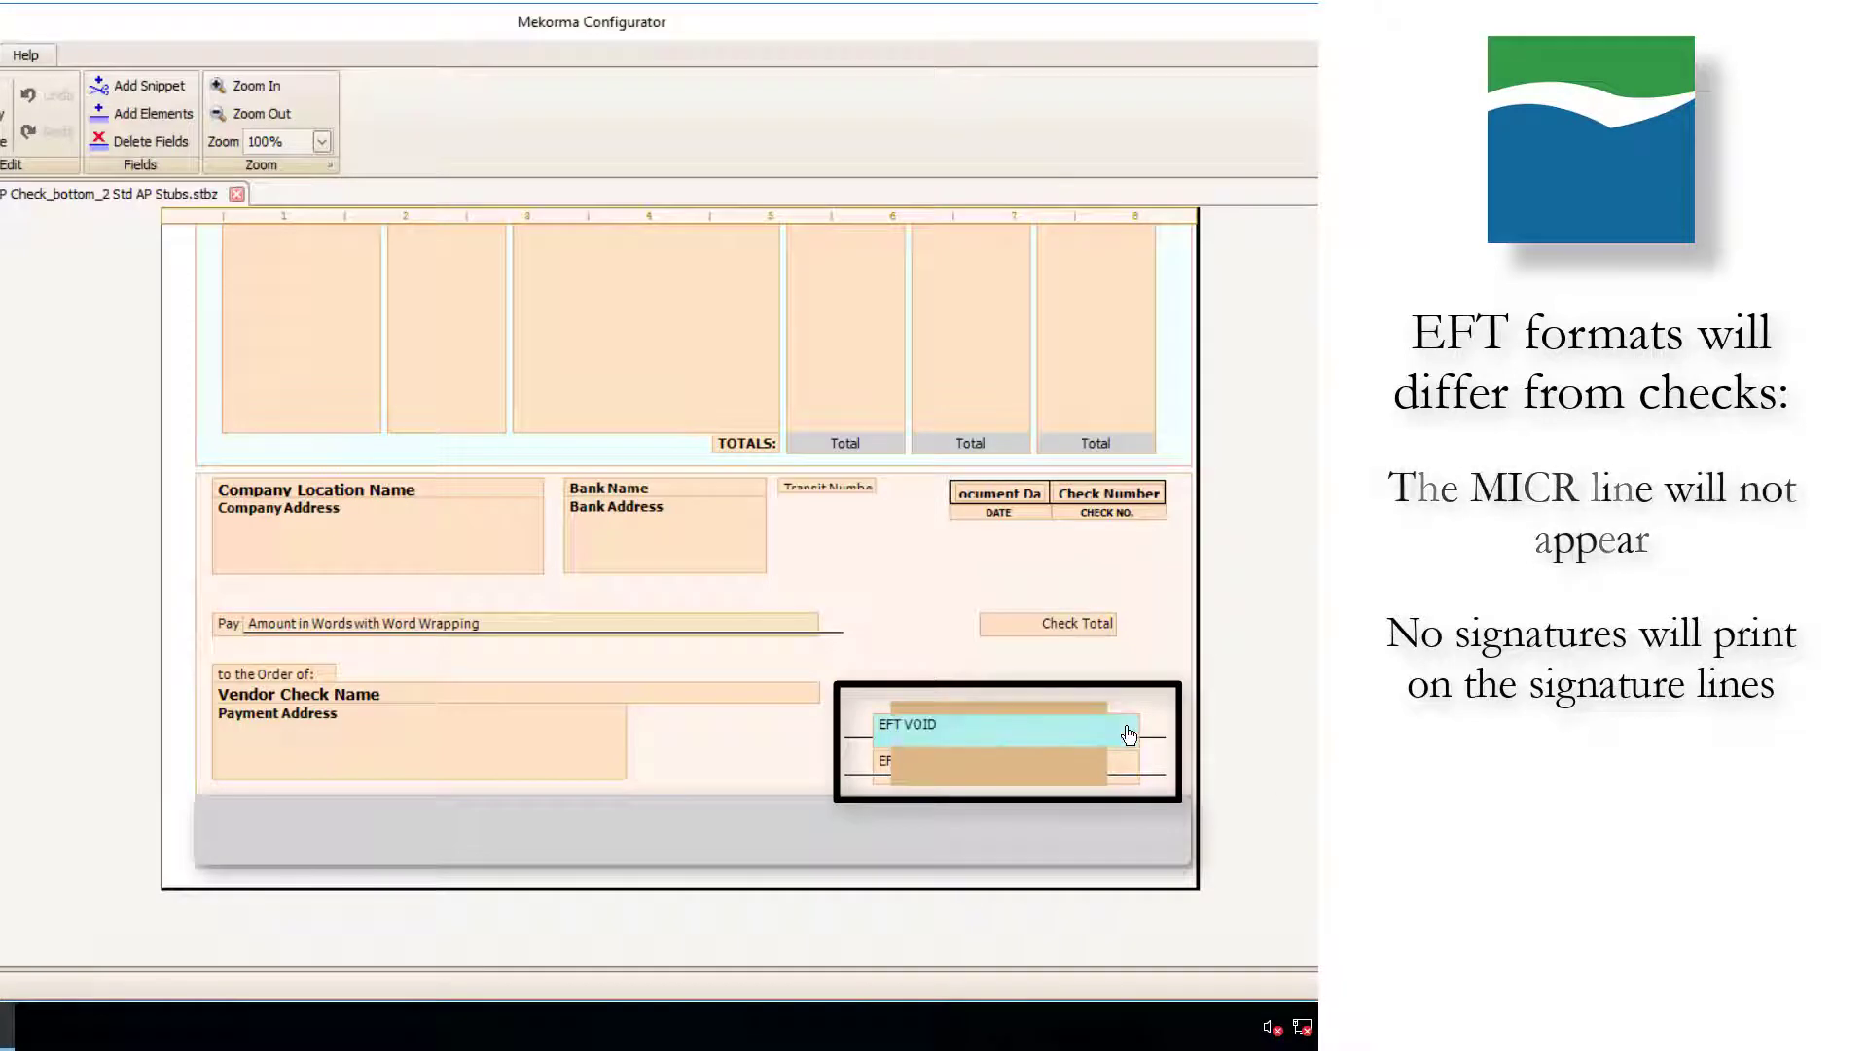
{"action": "left_click", "coordinate": [1127, 767]}
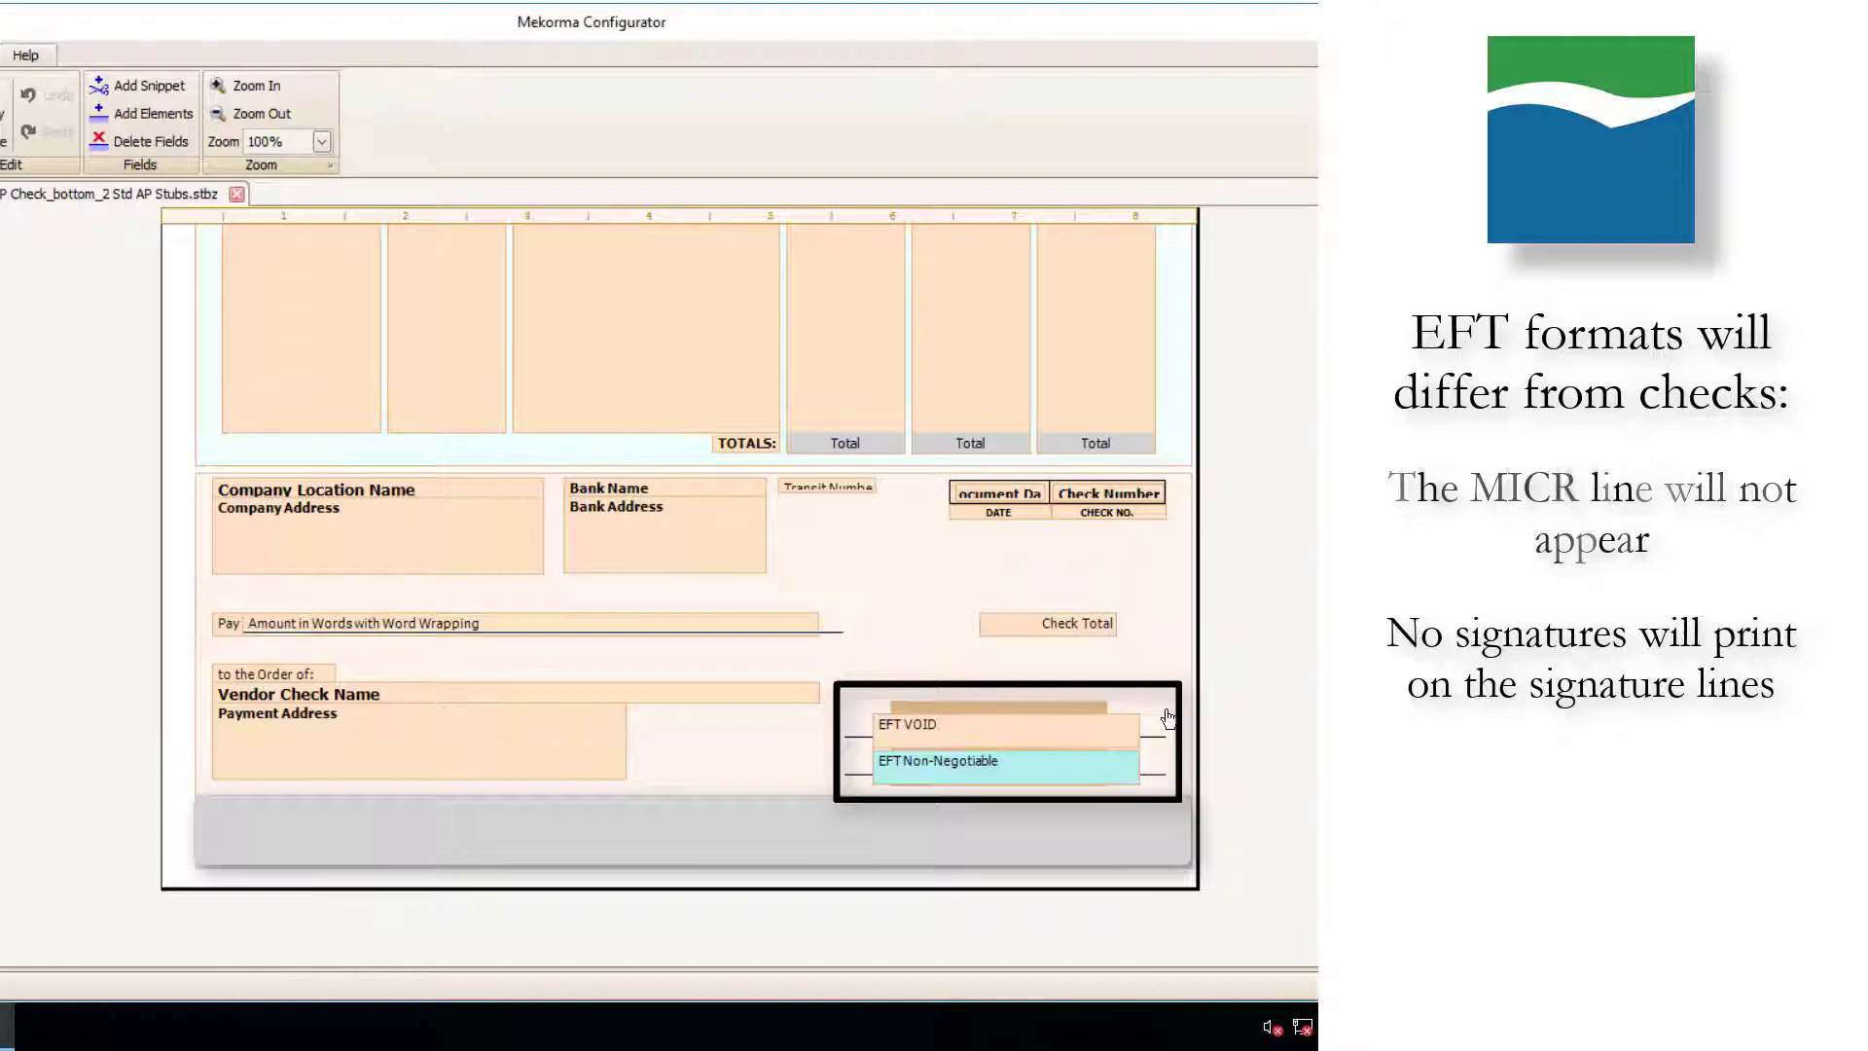
{"action": "left_click", "coordinate": [1126, 769]}
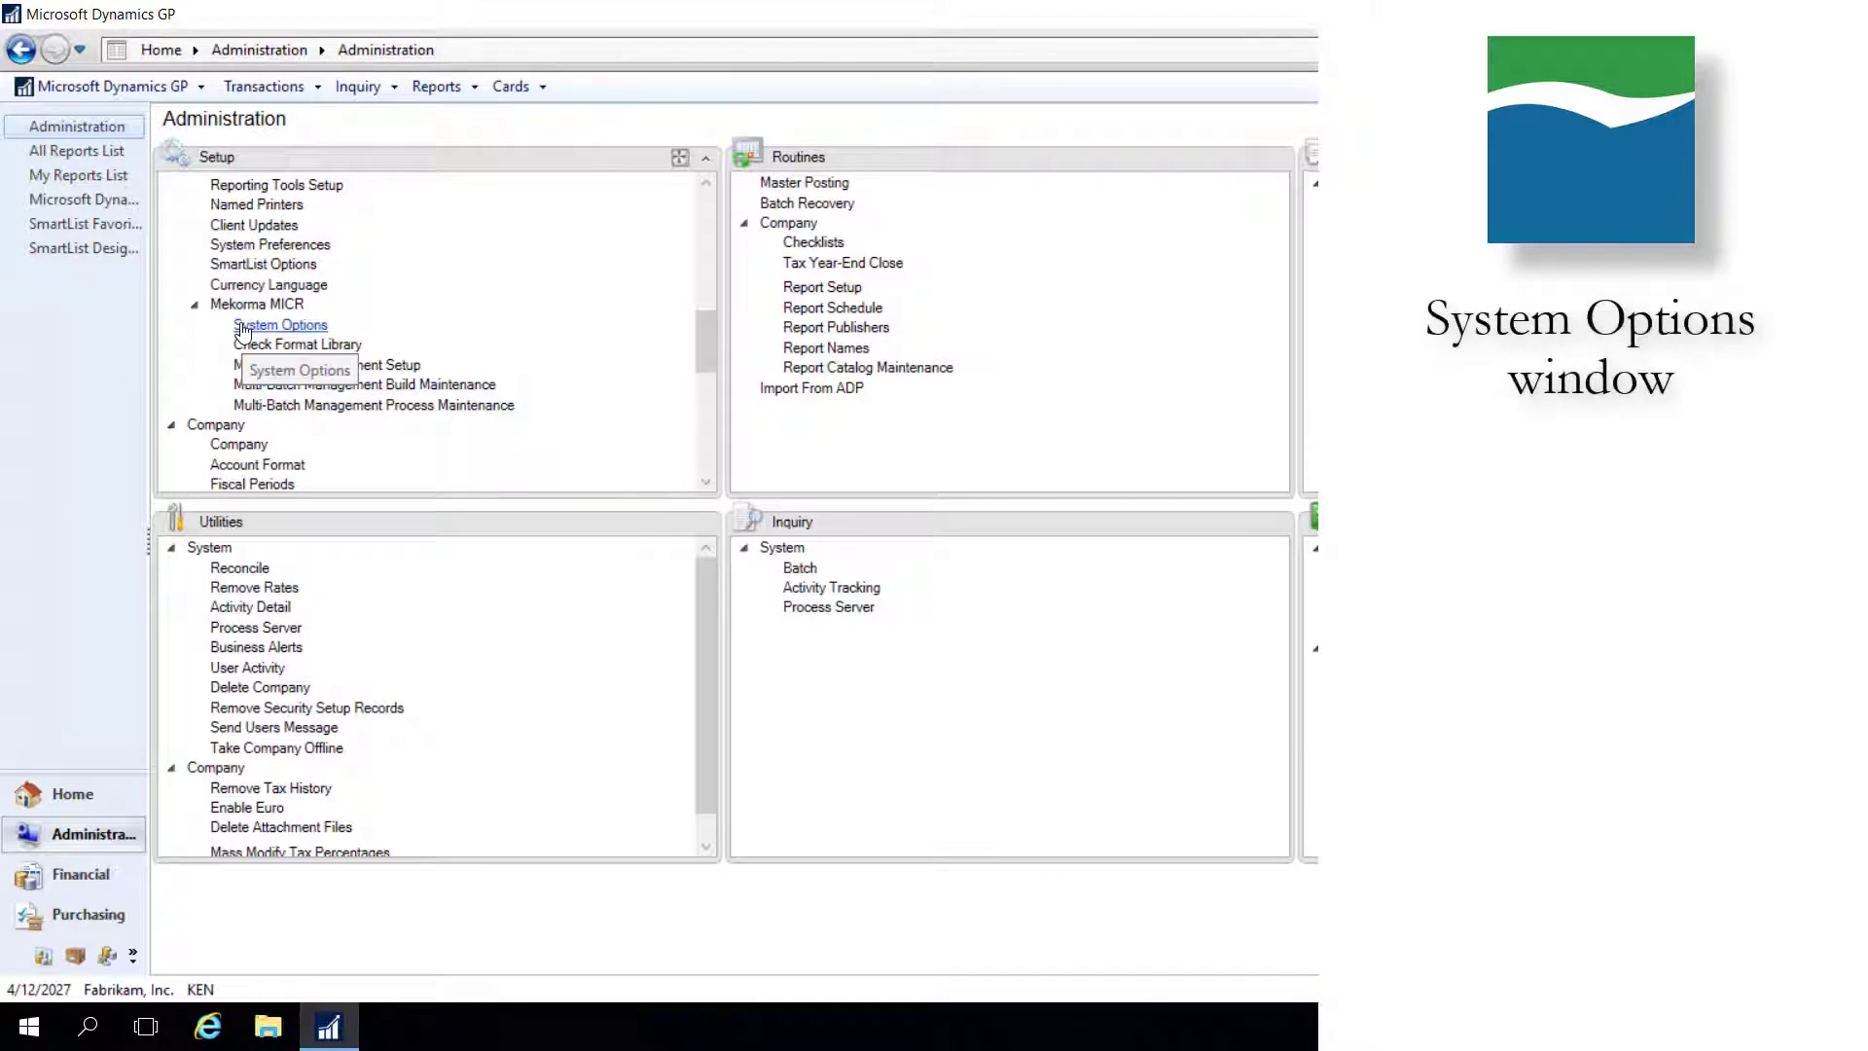
Open Mekorma MICR System Options from Administration Setup.
{"action": "left_click", "coordinate": [243, 327]}
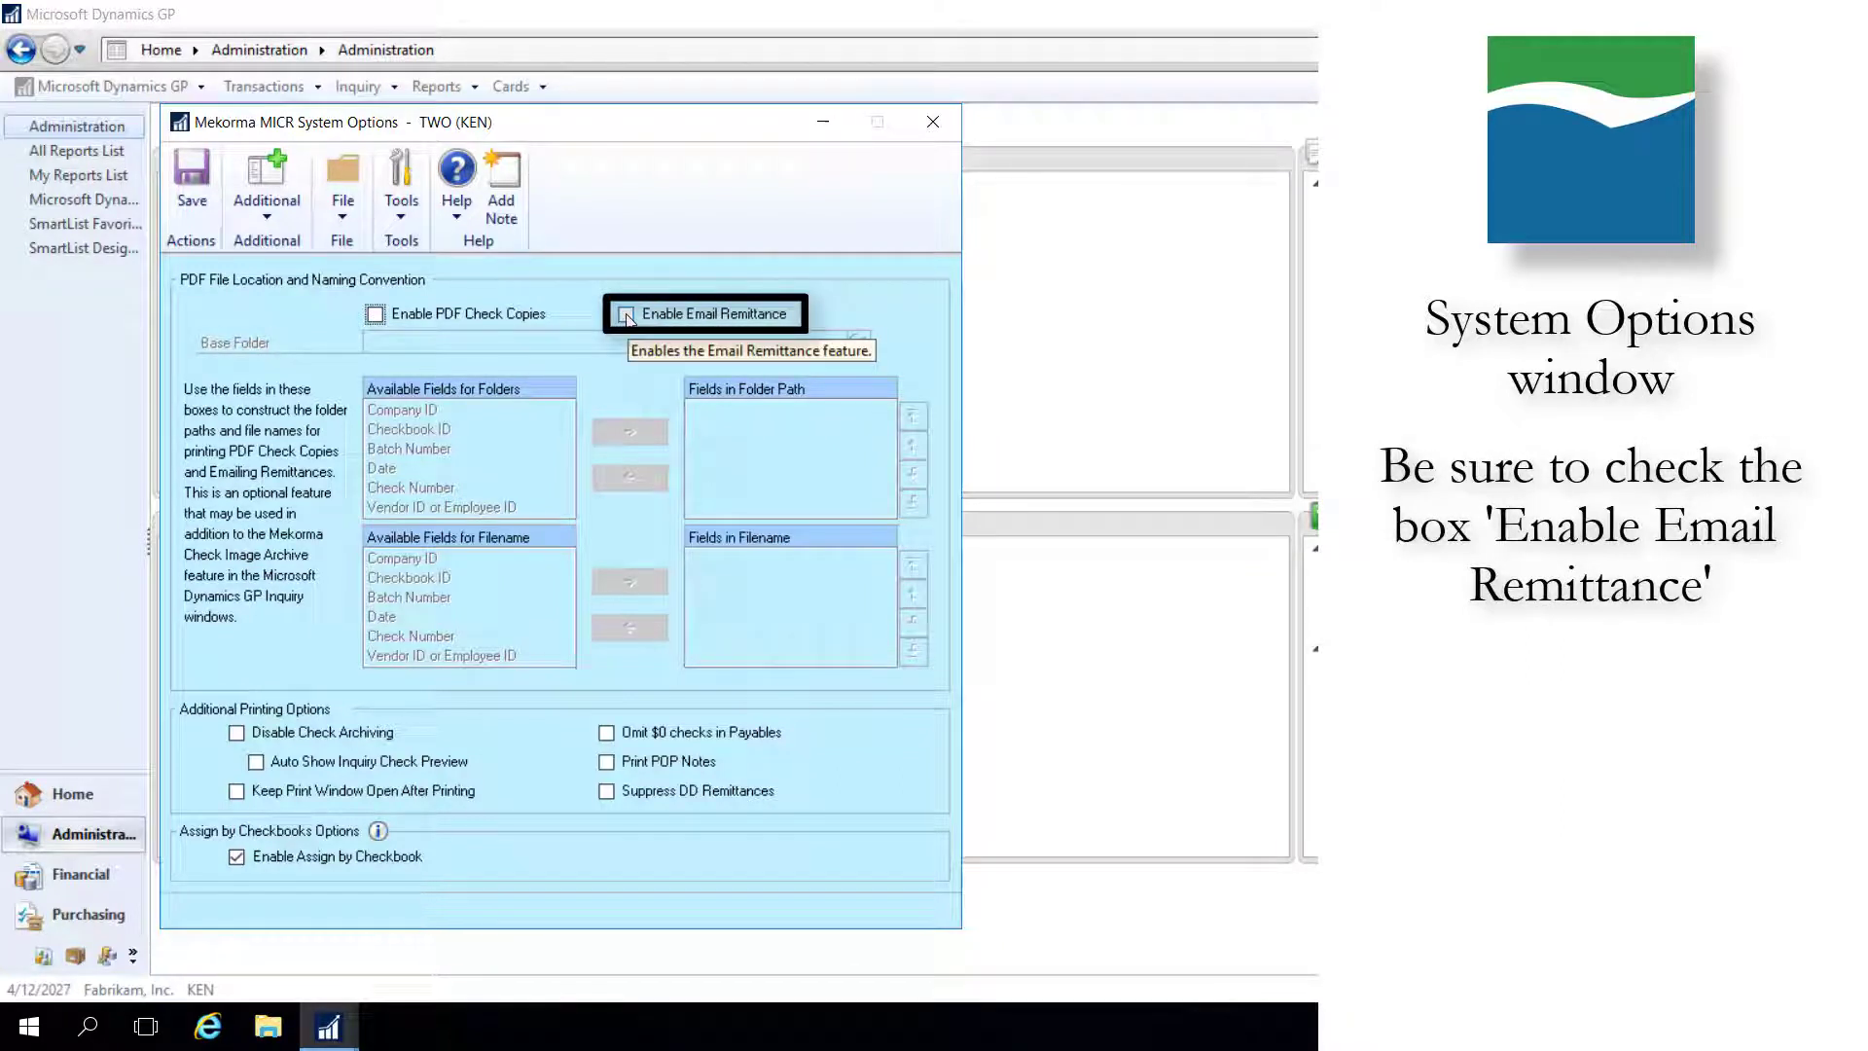
Enable Email Remittance and set the Base Folder to C:\MEKORMA FILES\PDF Check Copies\.
{"action": "left_click", "coordinate": [626, 315]}
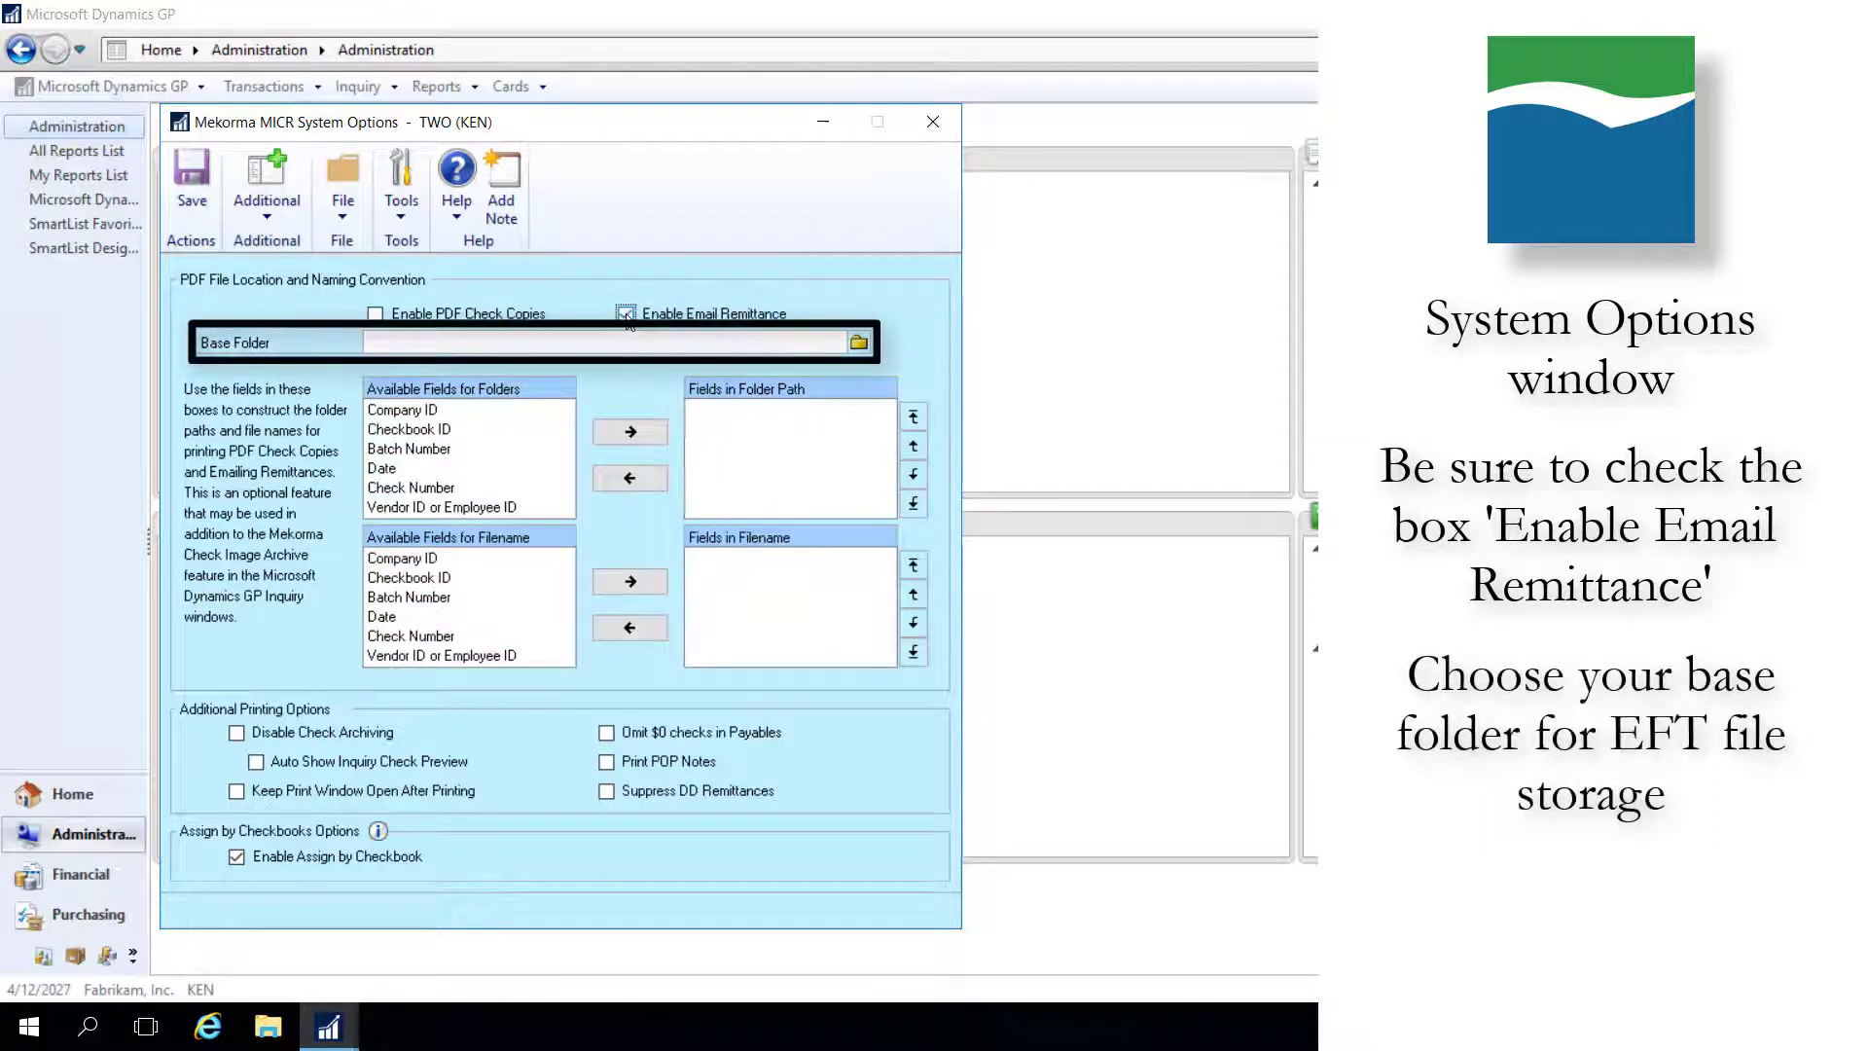
{"action": "left_click", "coordinate": [859, 342]}
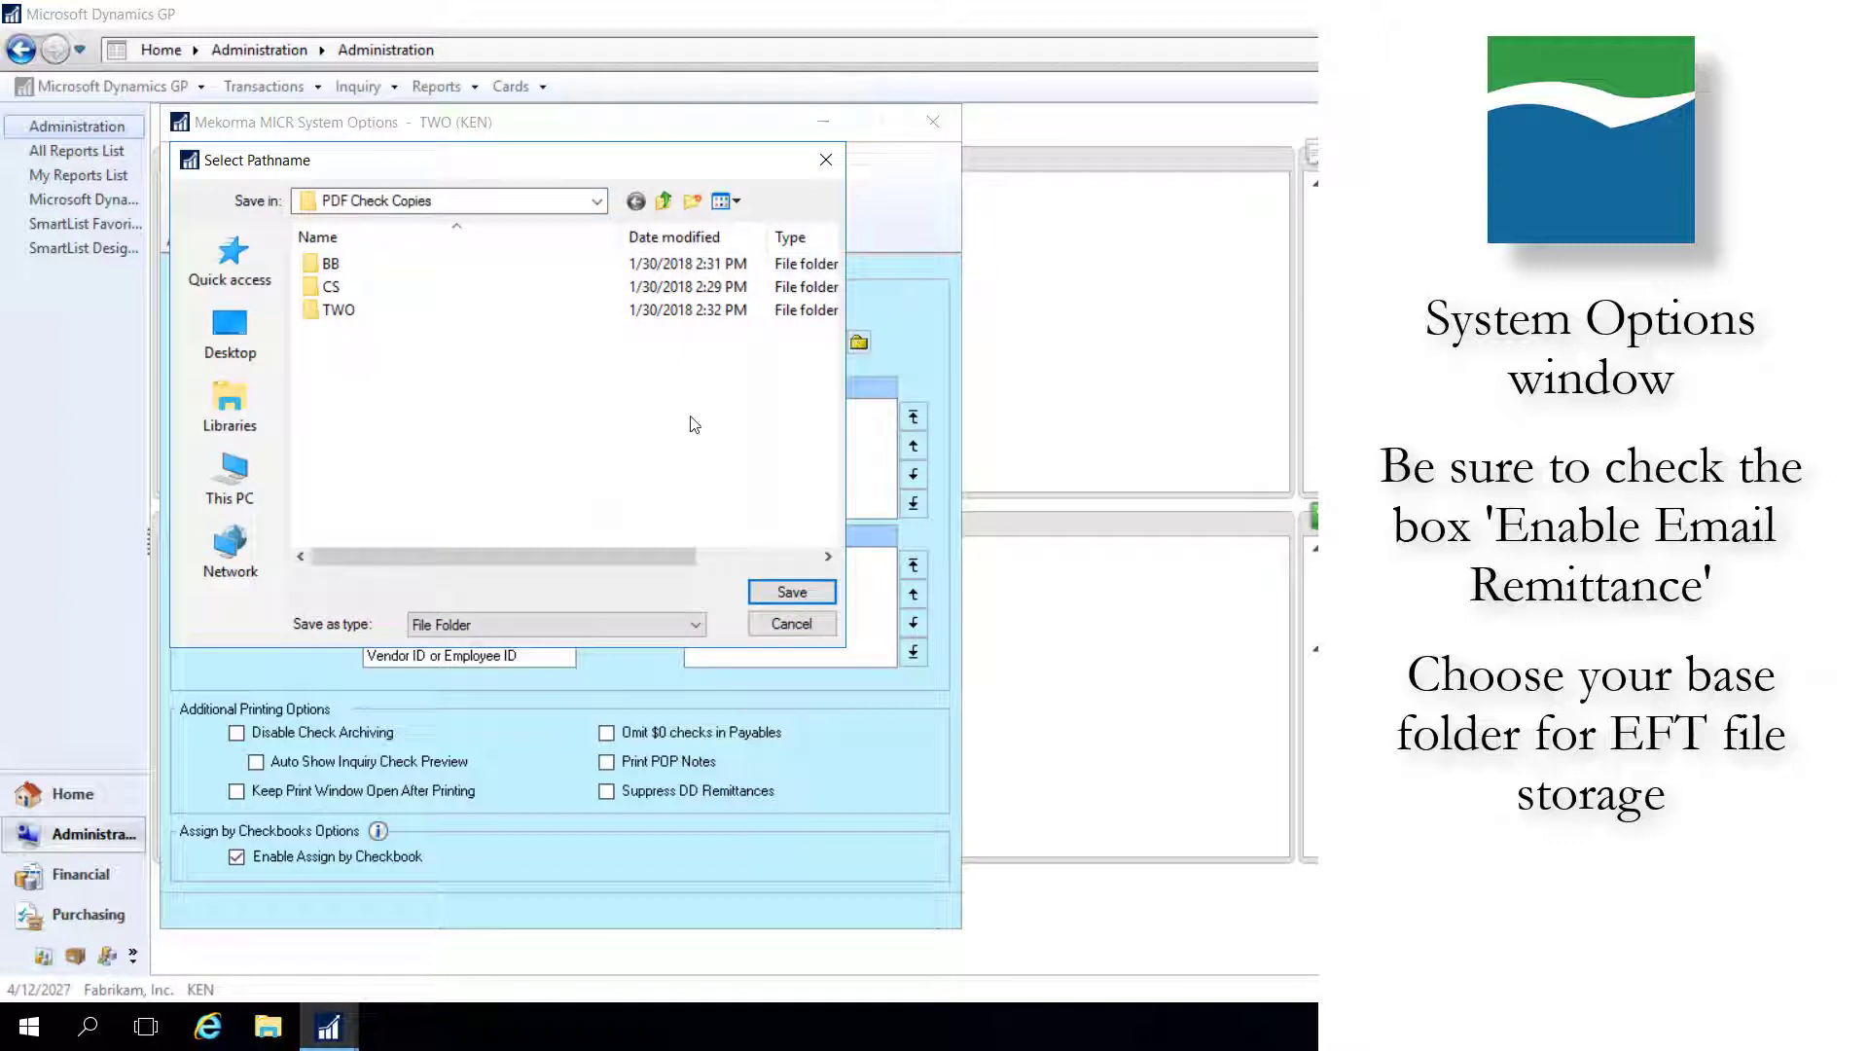
{"action": "left_click", "coordinate": [791, 592]}
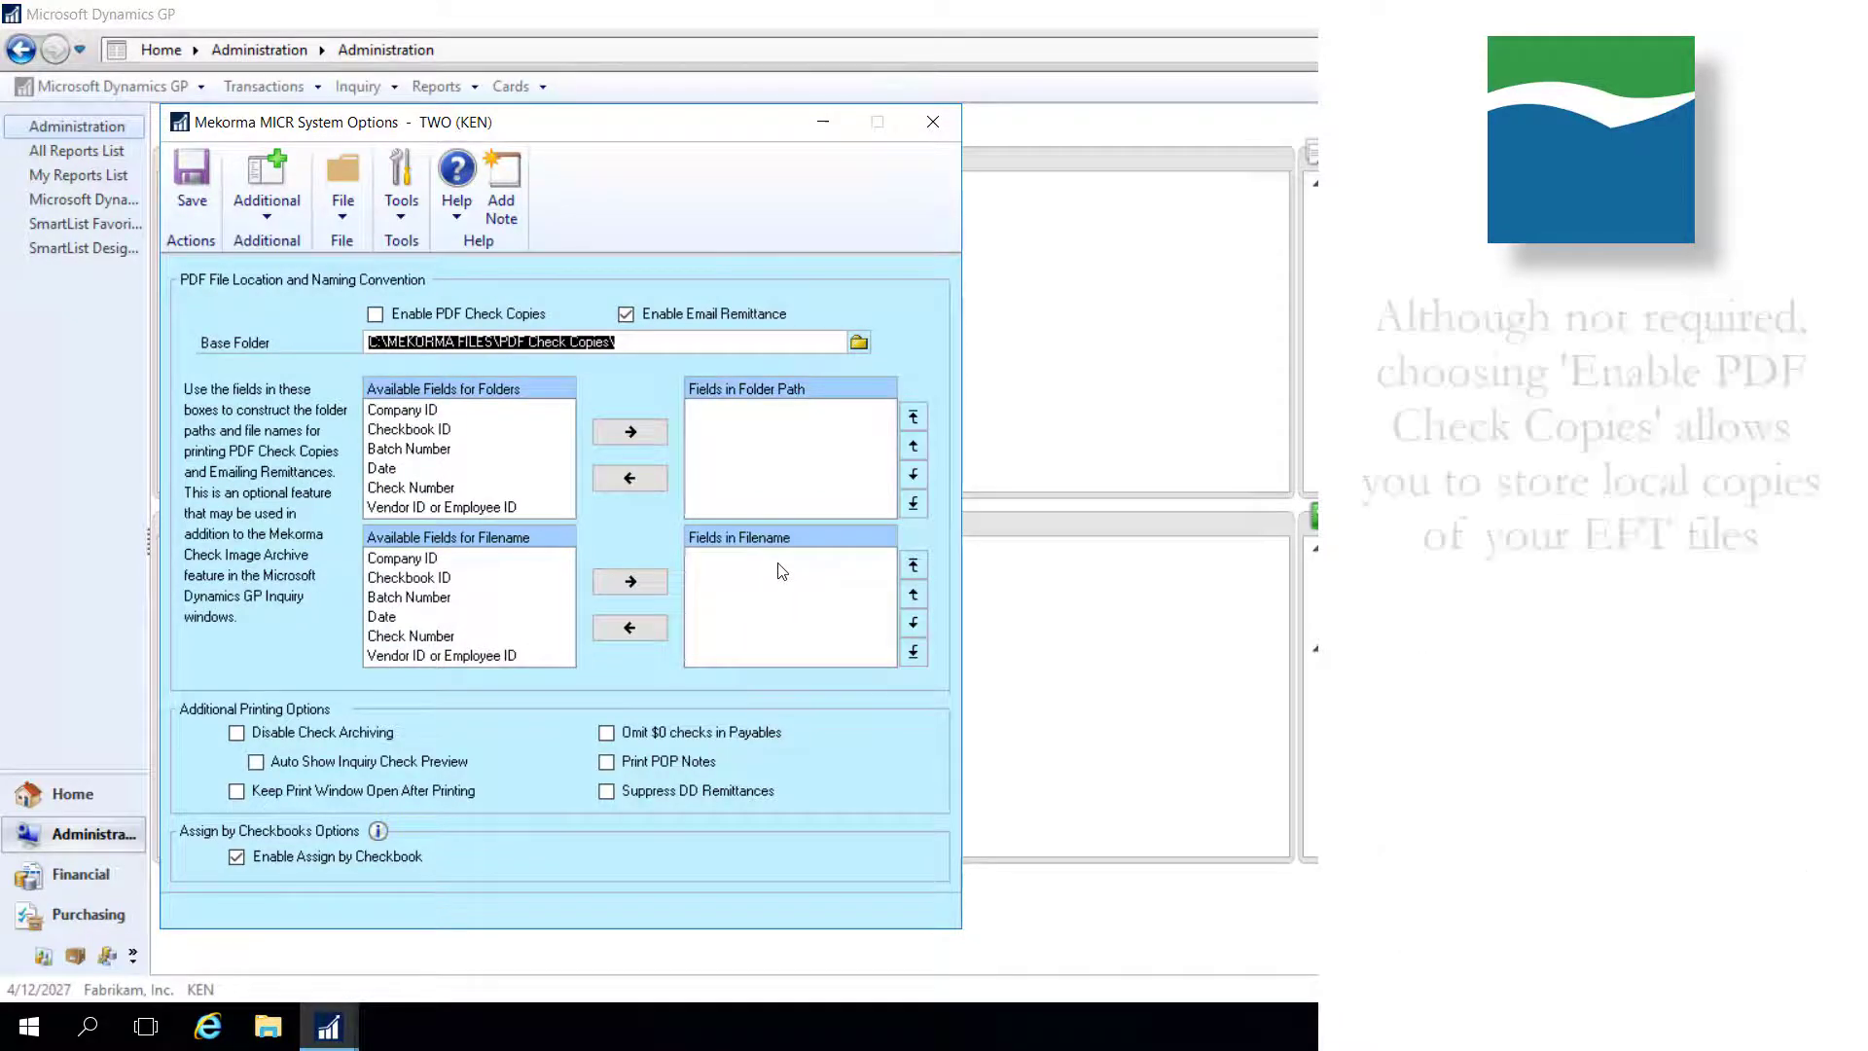
Enable PDF Check Copies with folder path fields Company ID, then Vendor ID or Employee ID.
{"action": "left_click", "coordinate": [377, 315]}
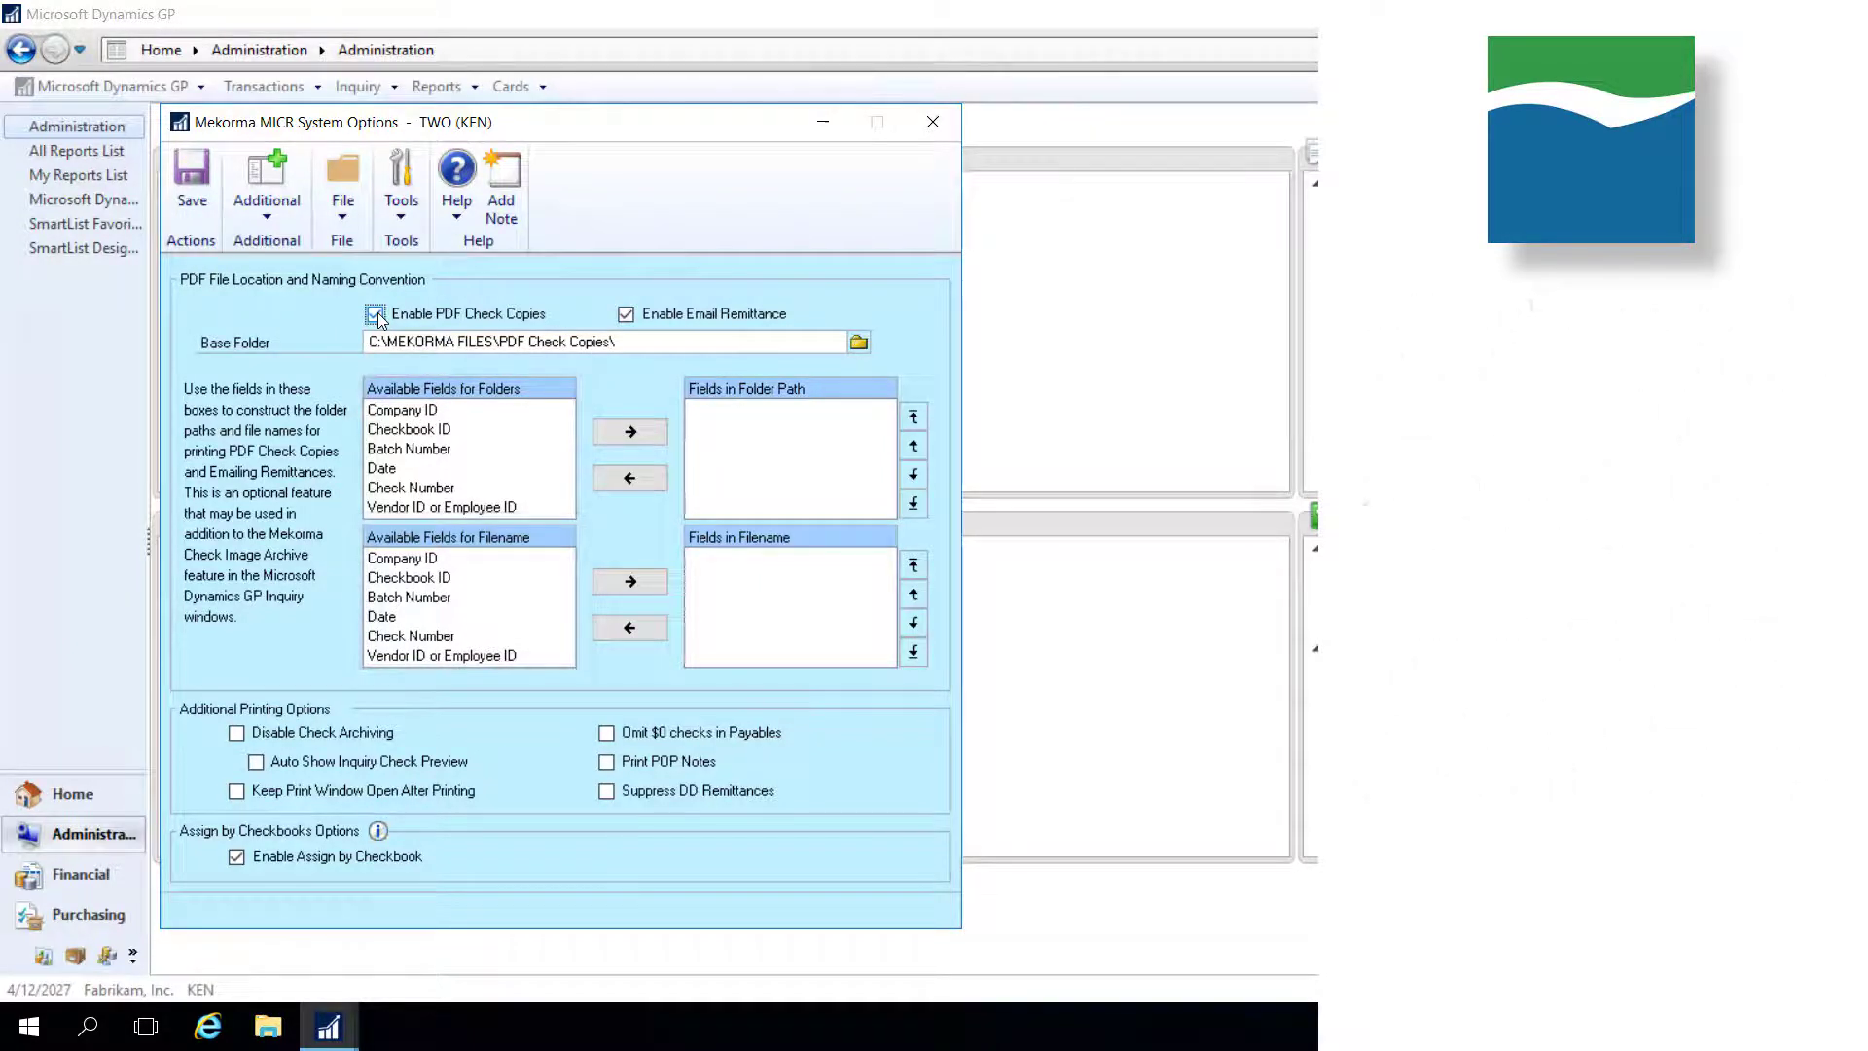
{"action": "left_click", "coordinate": [403, 412]}
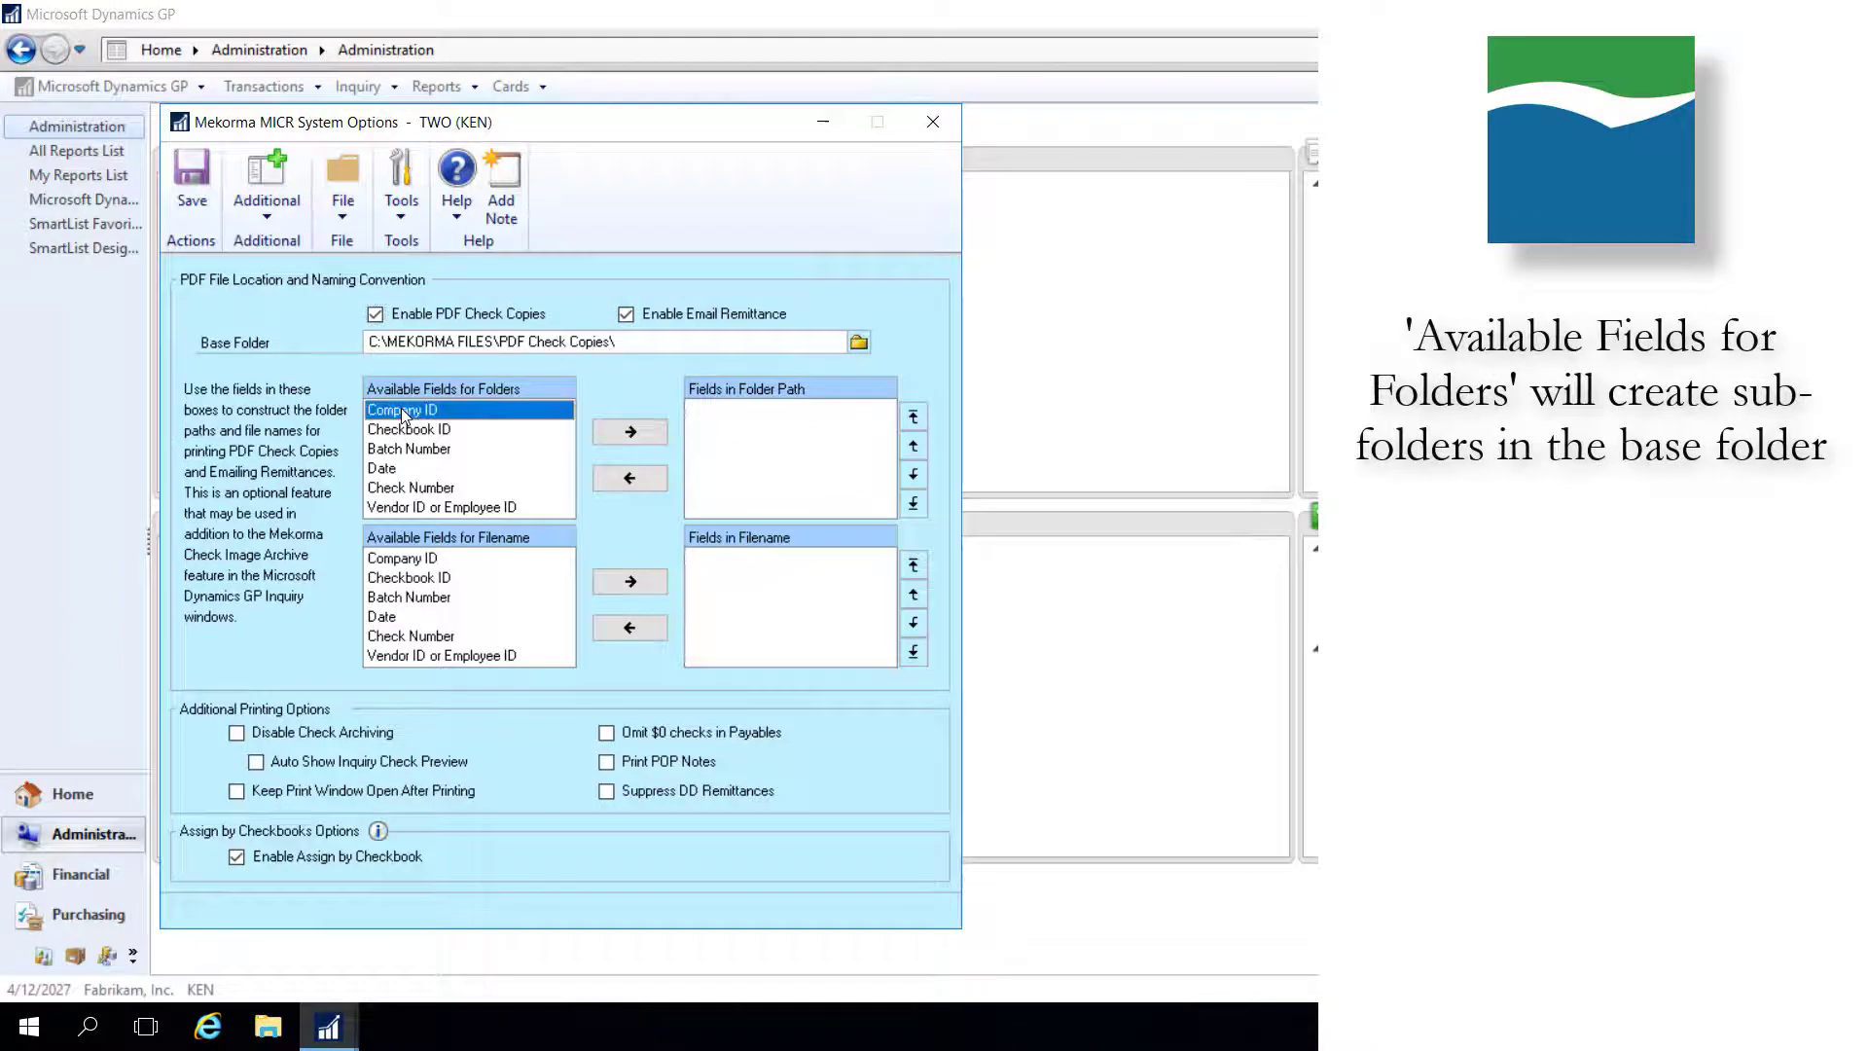
{"action": "left_click", "coordinate": [624, 439]}
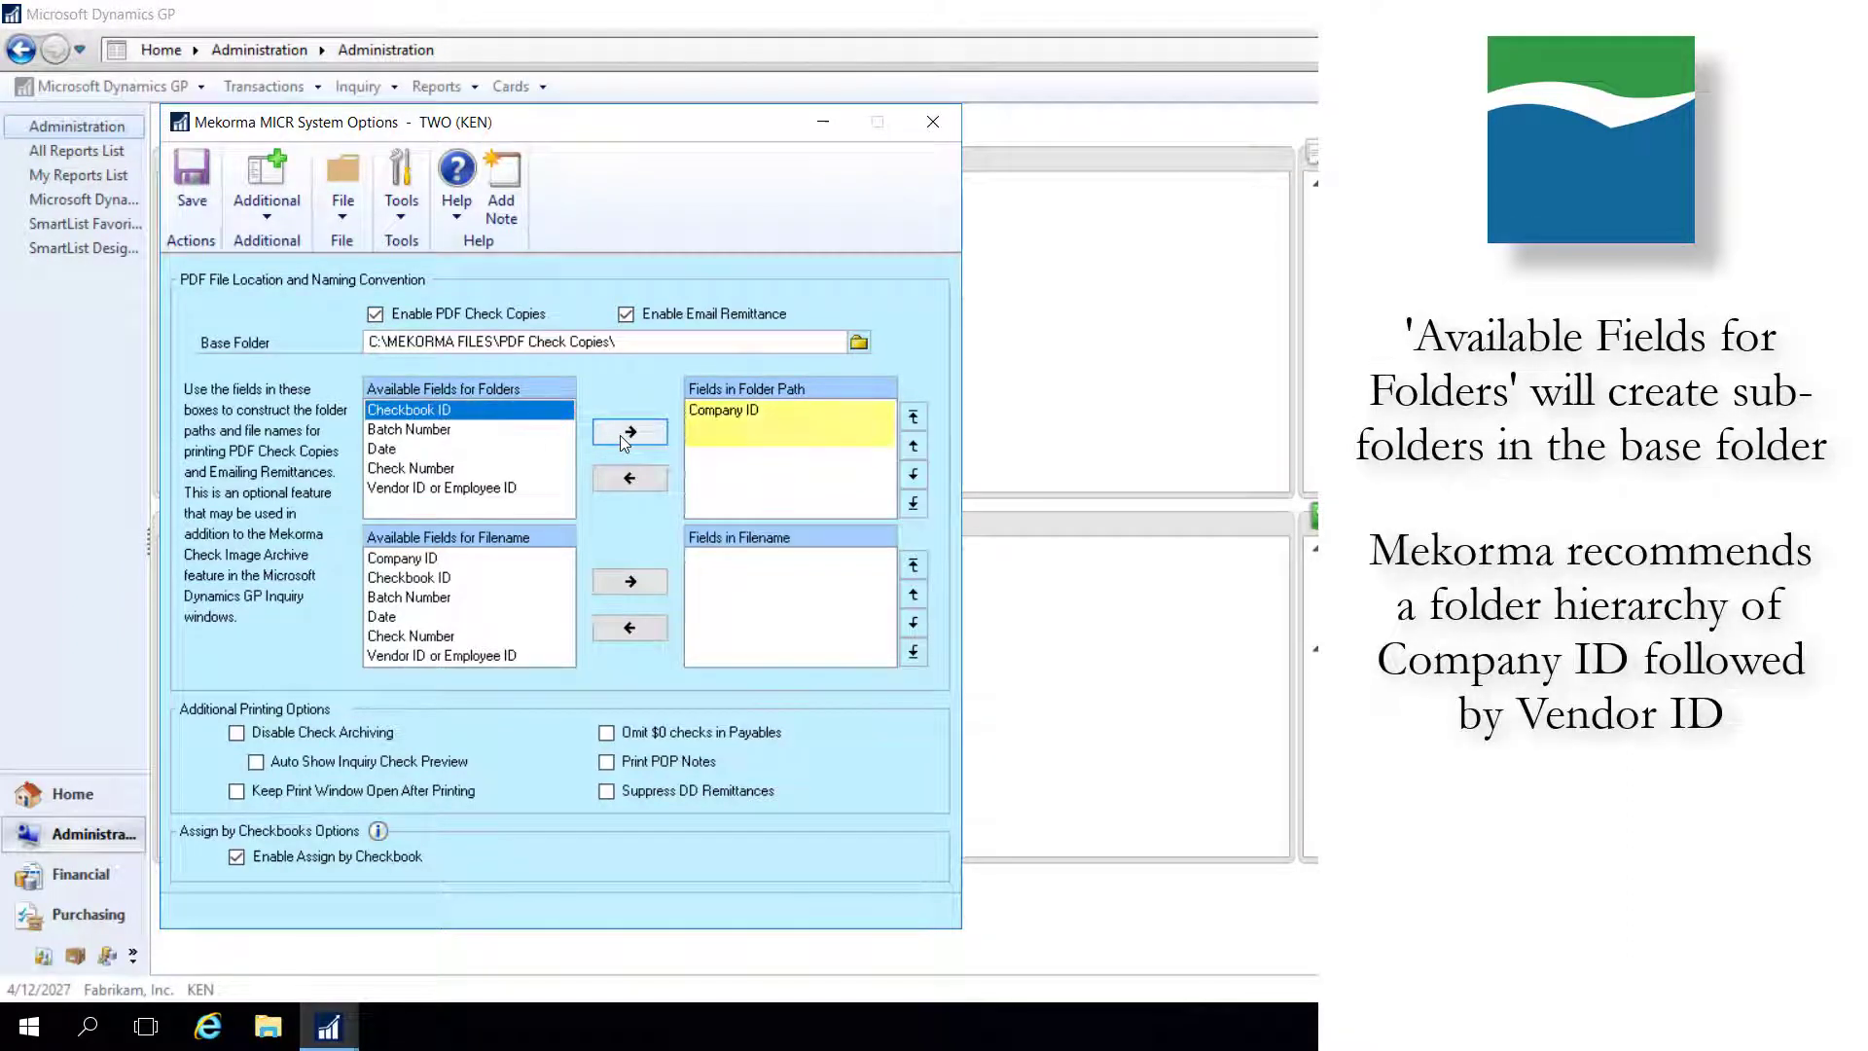
{"action": "left_click", "coordinate": [503, 492]}
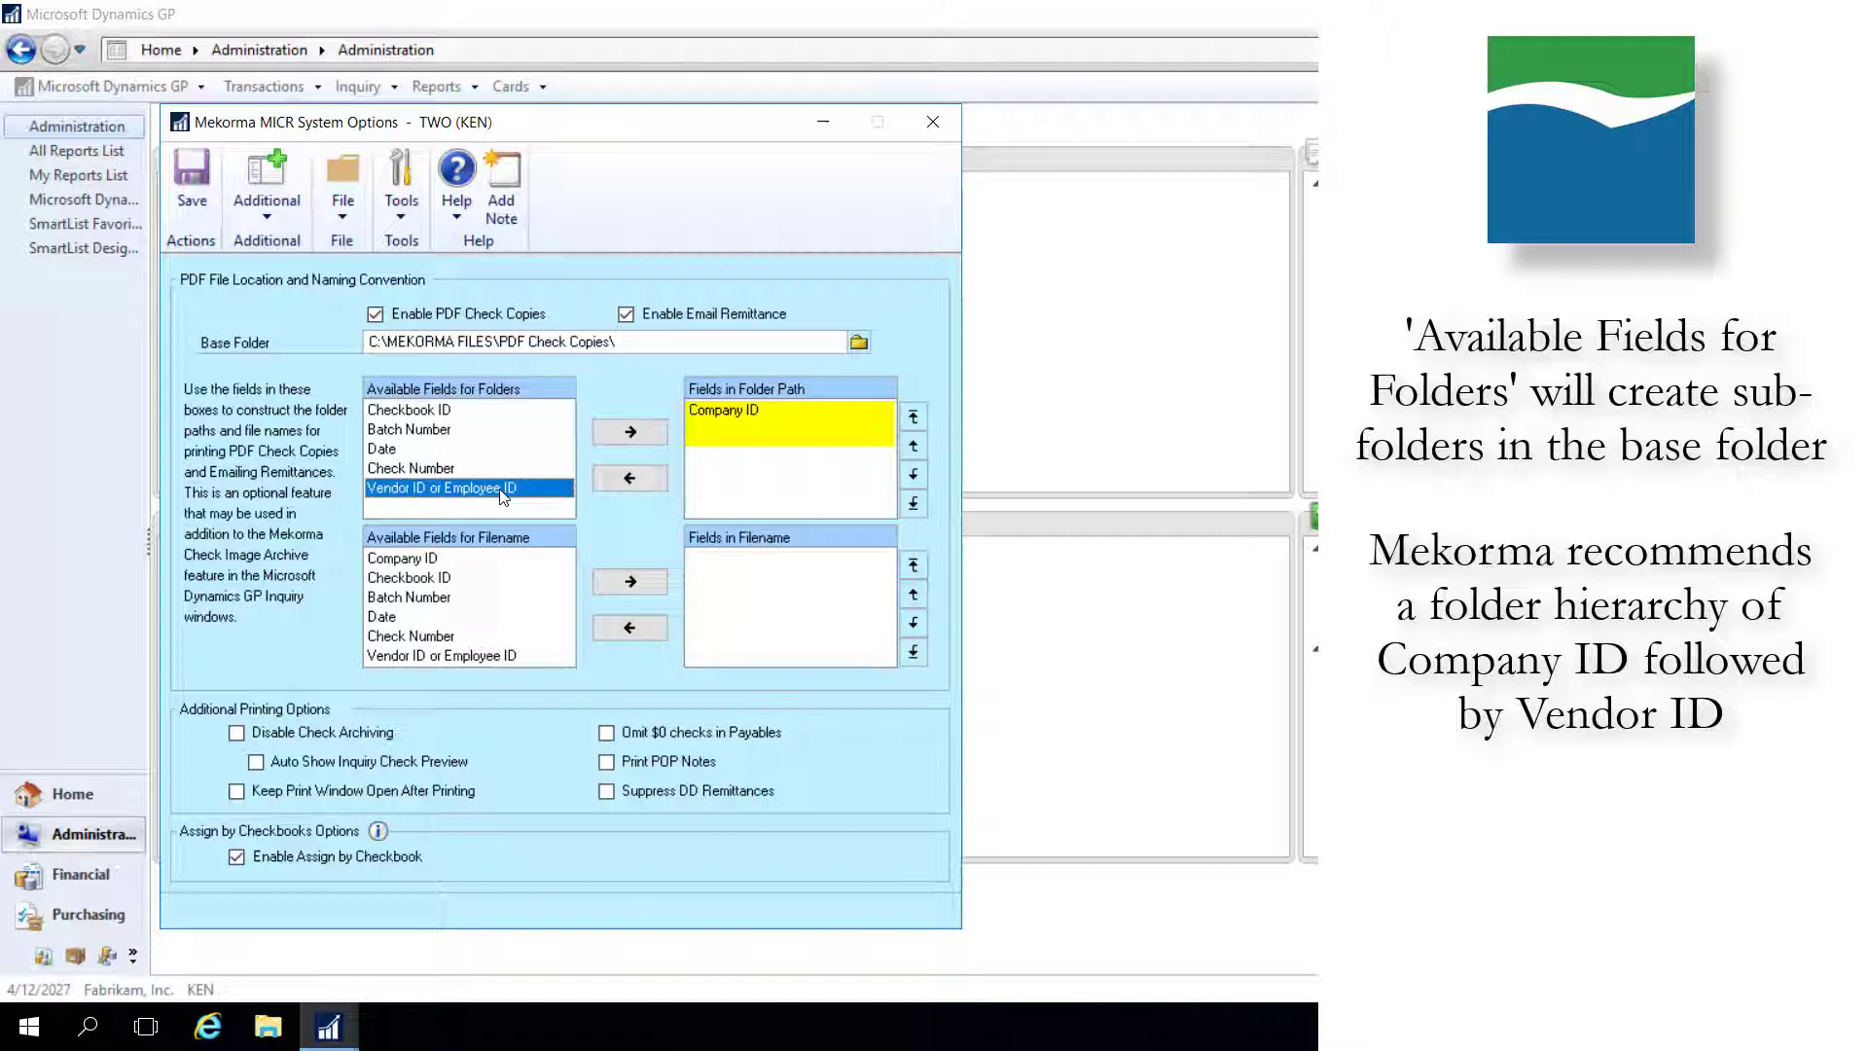
{"action": "left_click", "coordinate": [613, 435]}
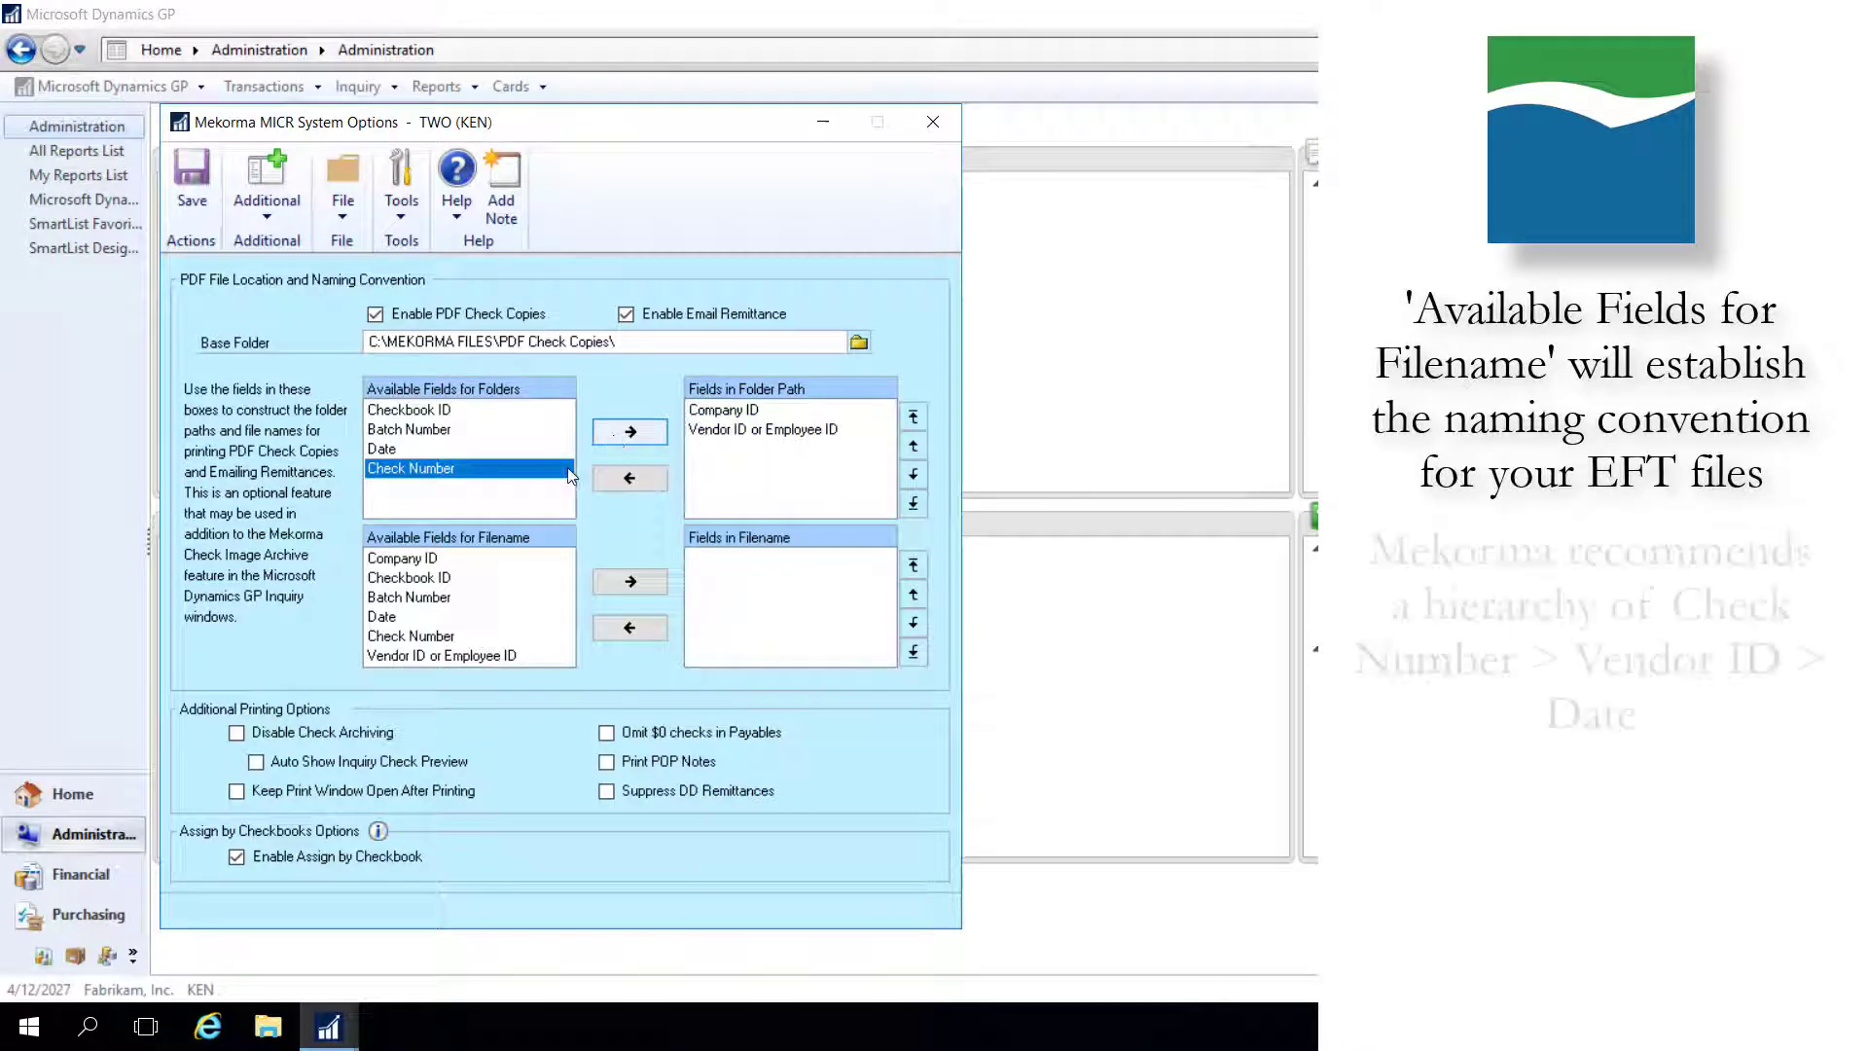
Add Check Number, Vendor ID or Employee ID, and Date to the filename fields, in order.
{"action": "left_click", "coordinate": [424, 637]}
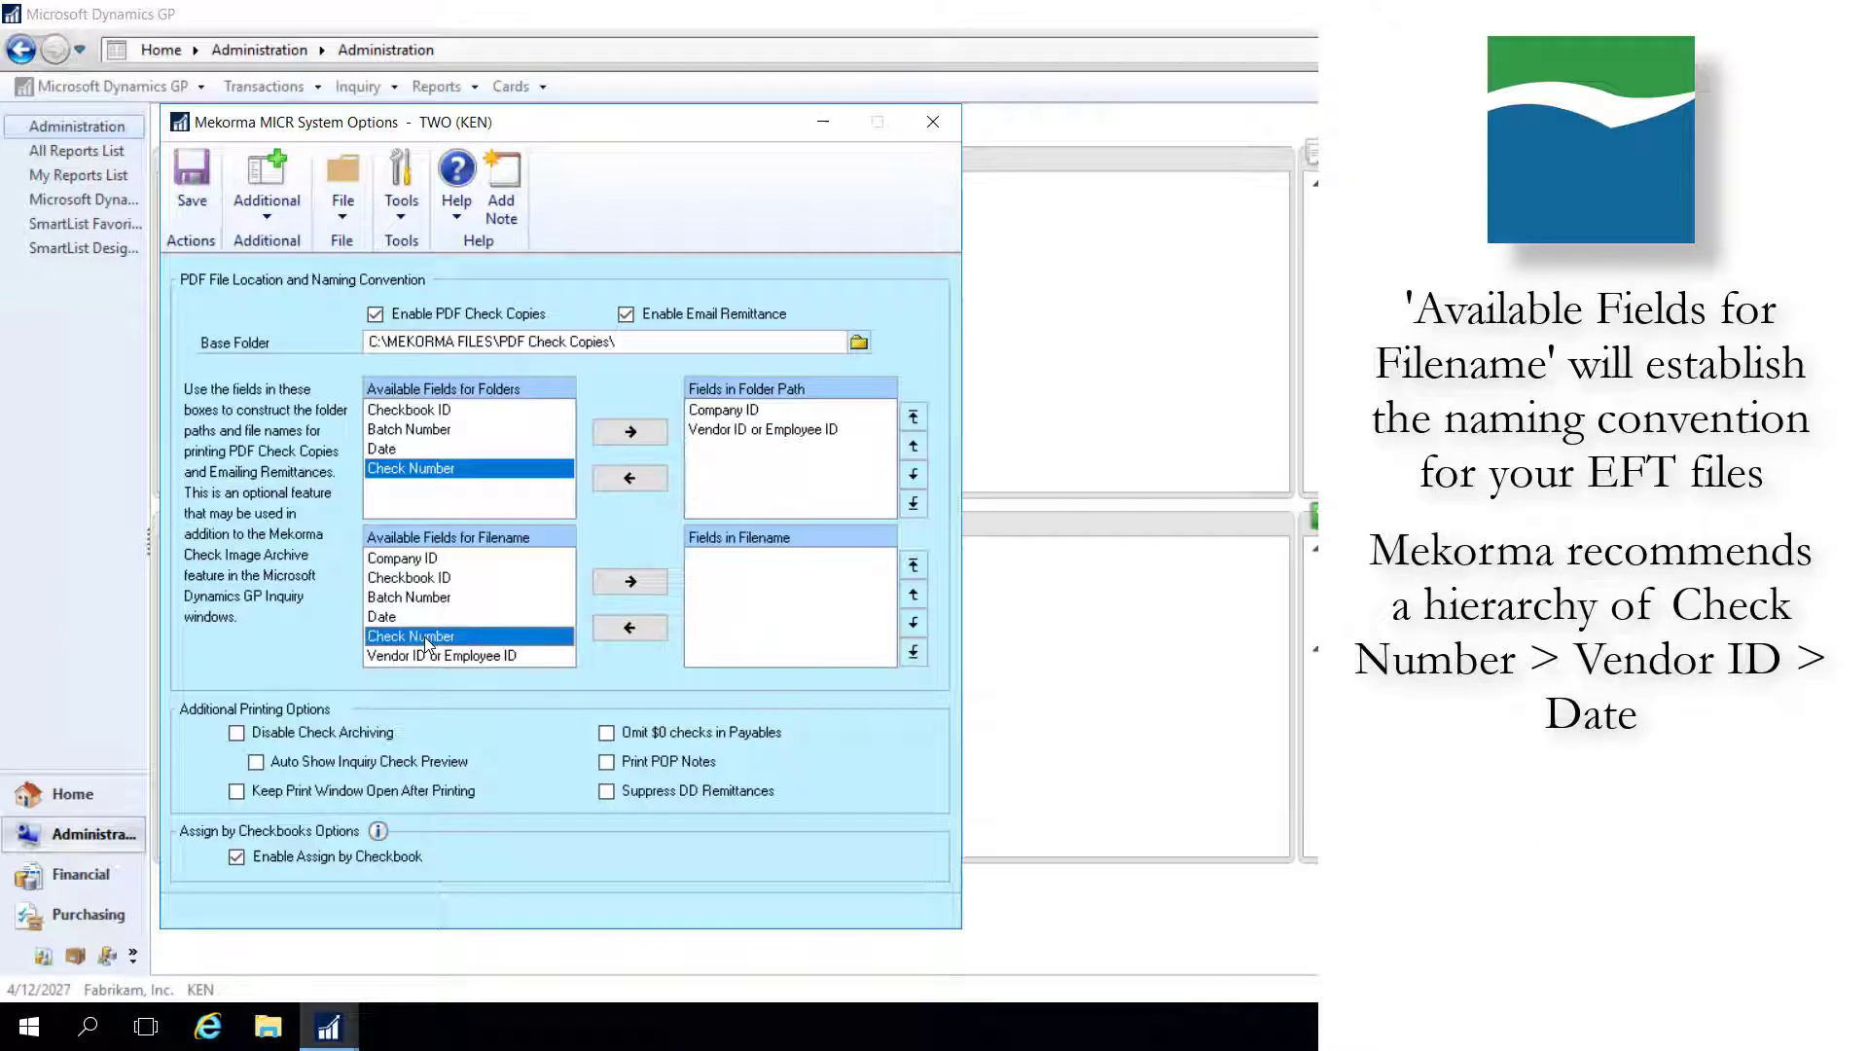
{"action": "left_click", "coordinate": [608, 581]}
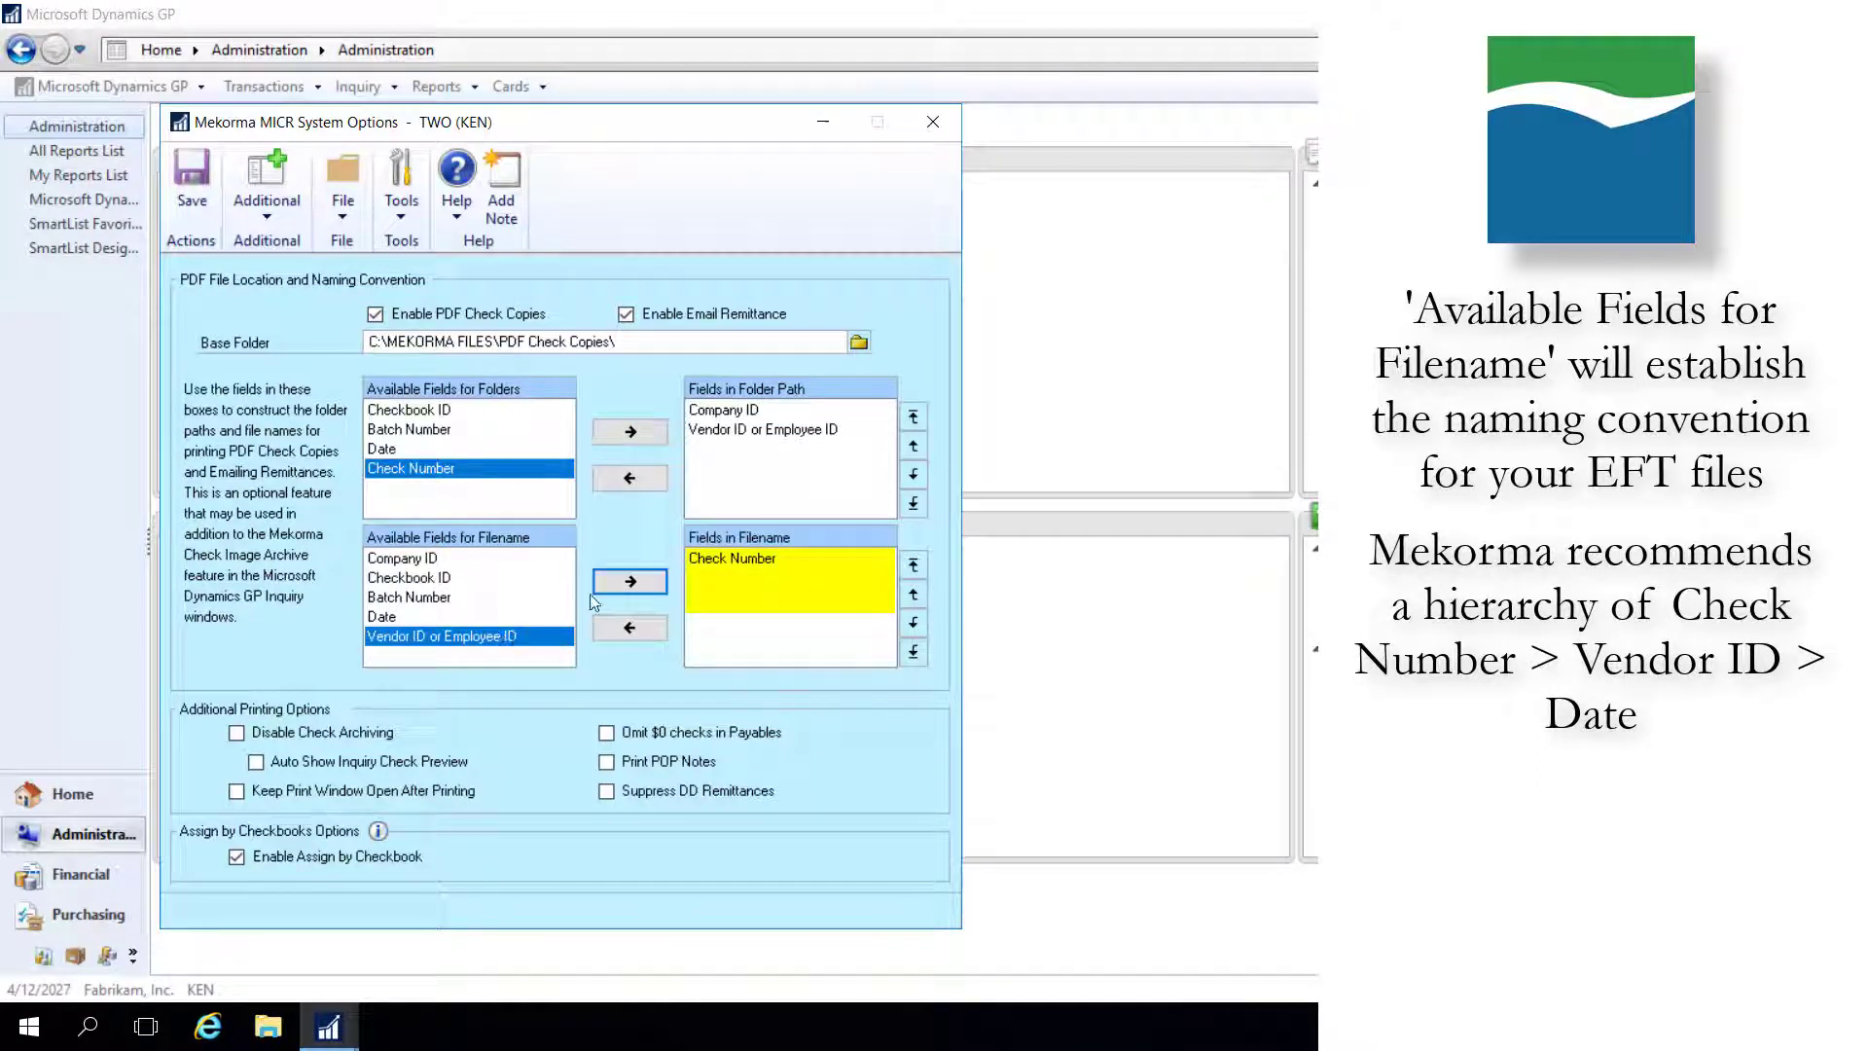
{"action": "left_click", "coordinate": [617, 586]}
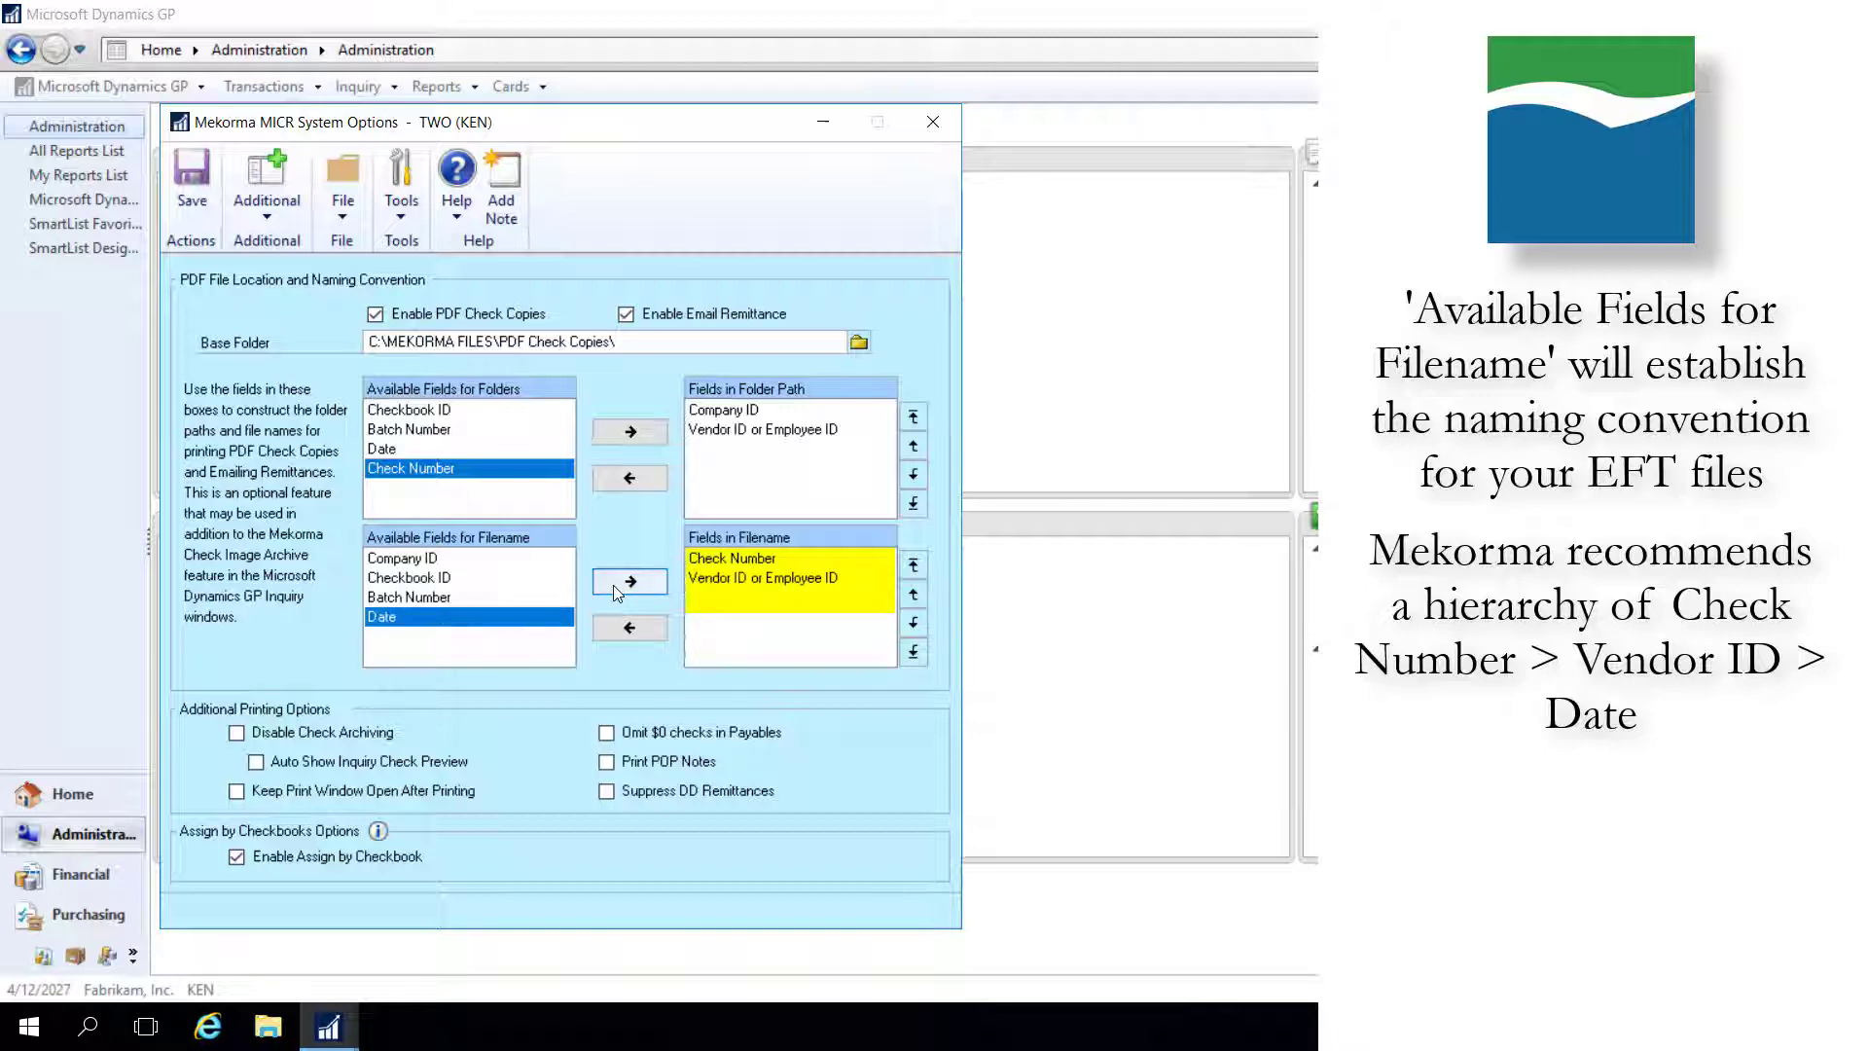
{"action": "left_click", "coordinate": [629, 581]}
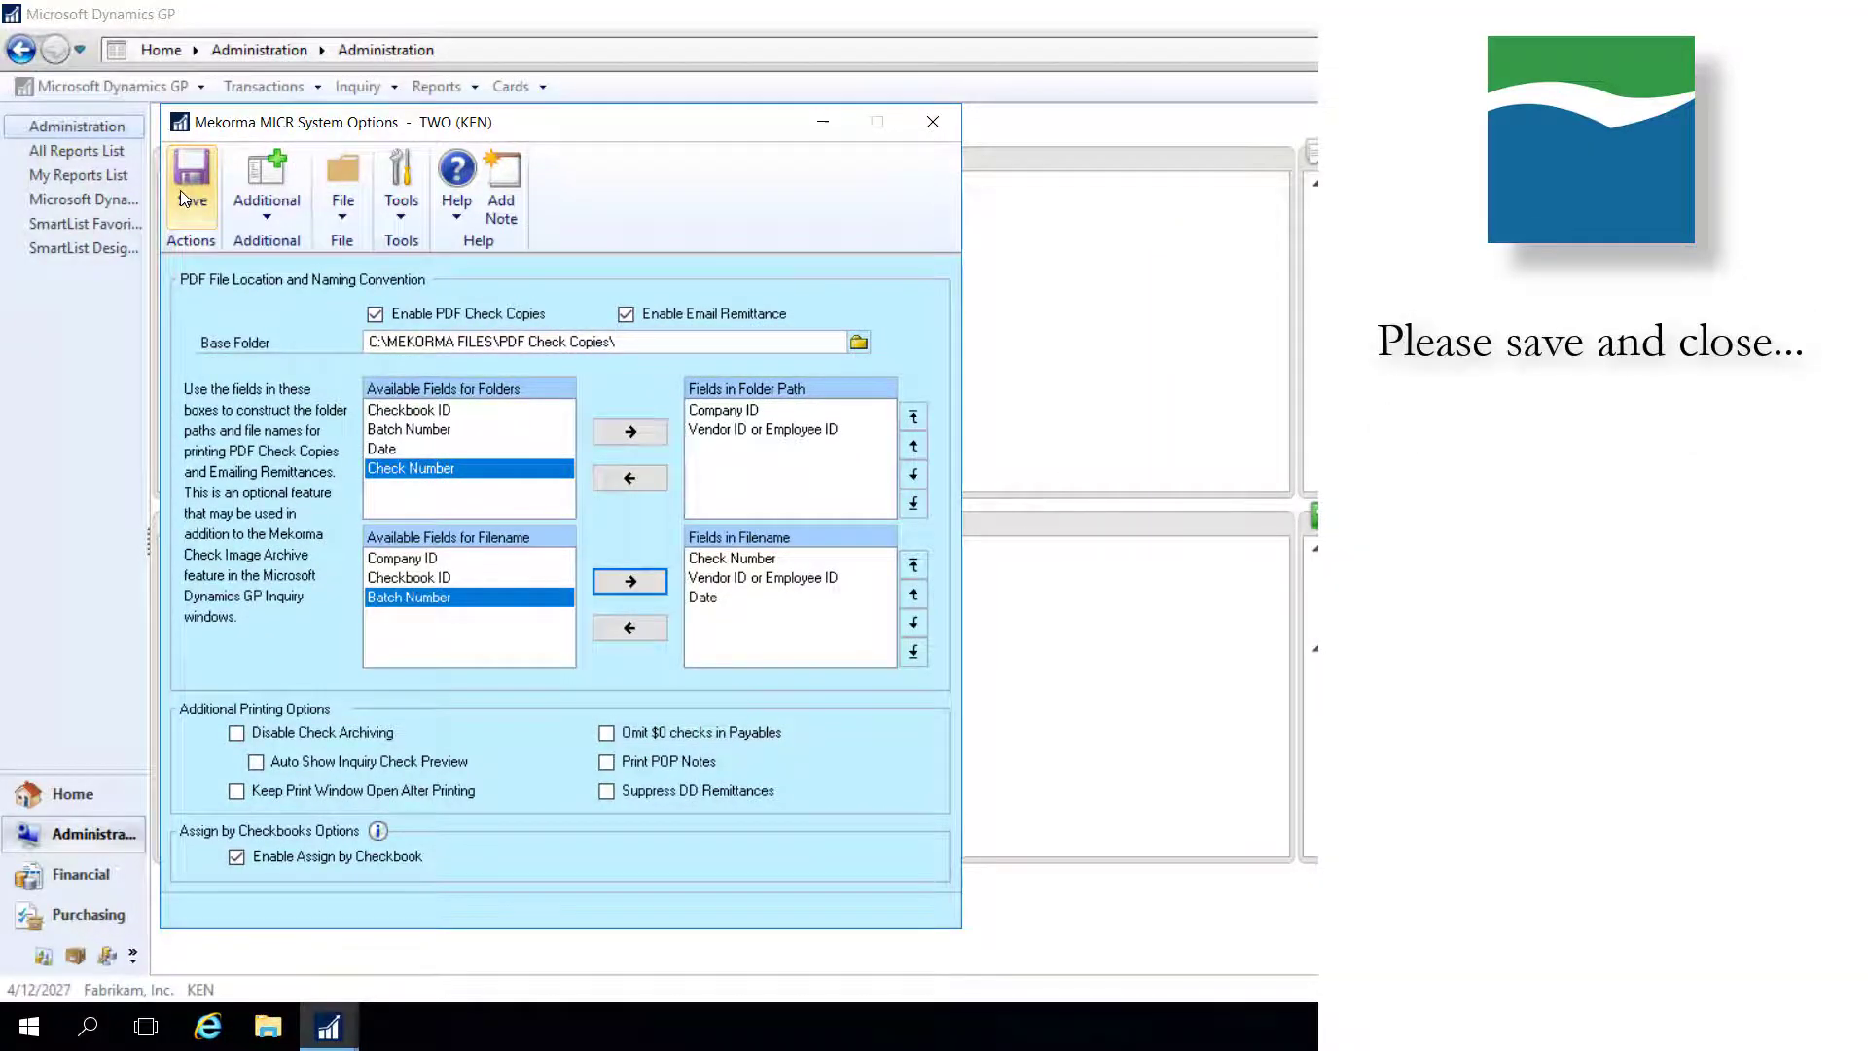
Save the MICR System Options and open Mekorma MICR Security Setup, where EFT Security is enabled.
{"action": "left_click", "coordinate": [179, 189]}
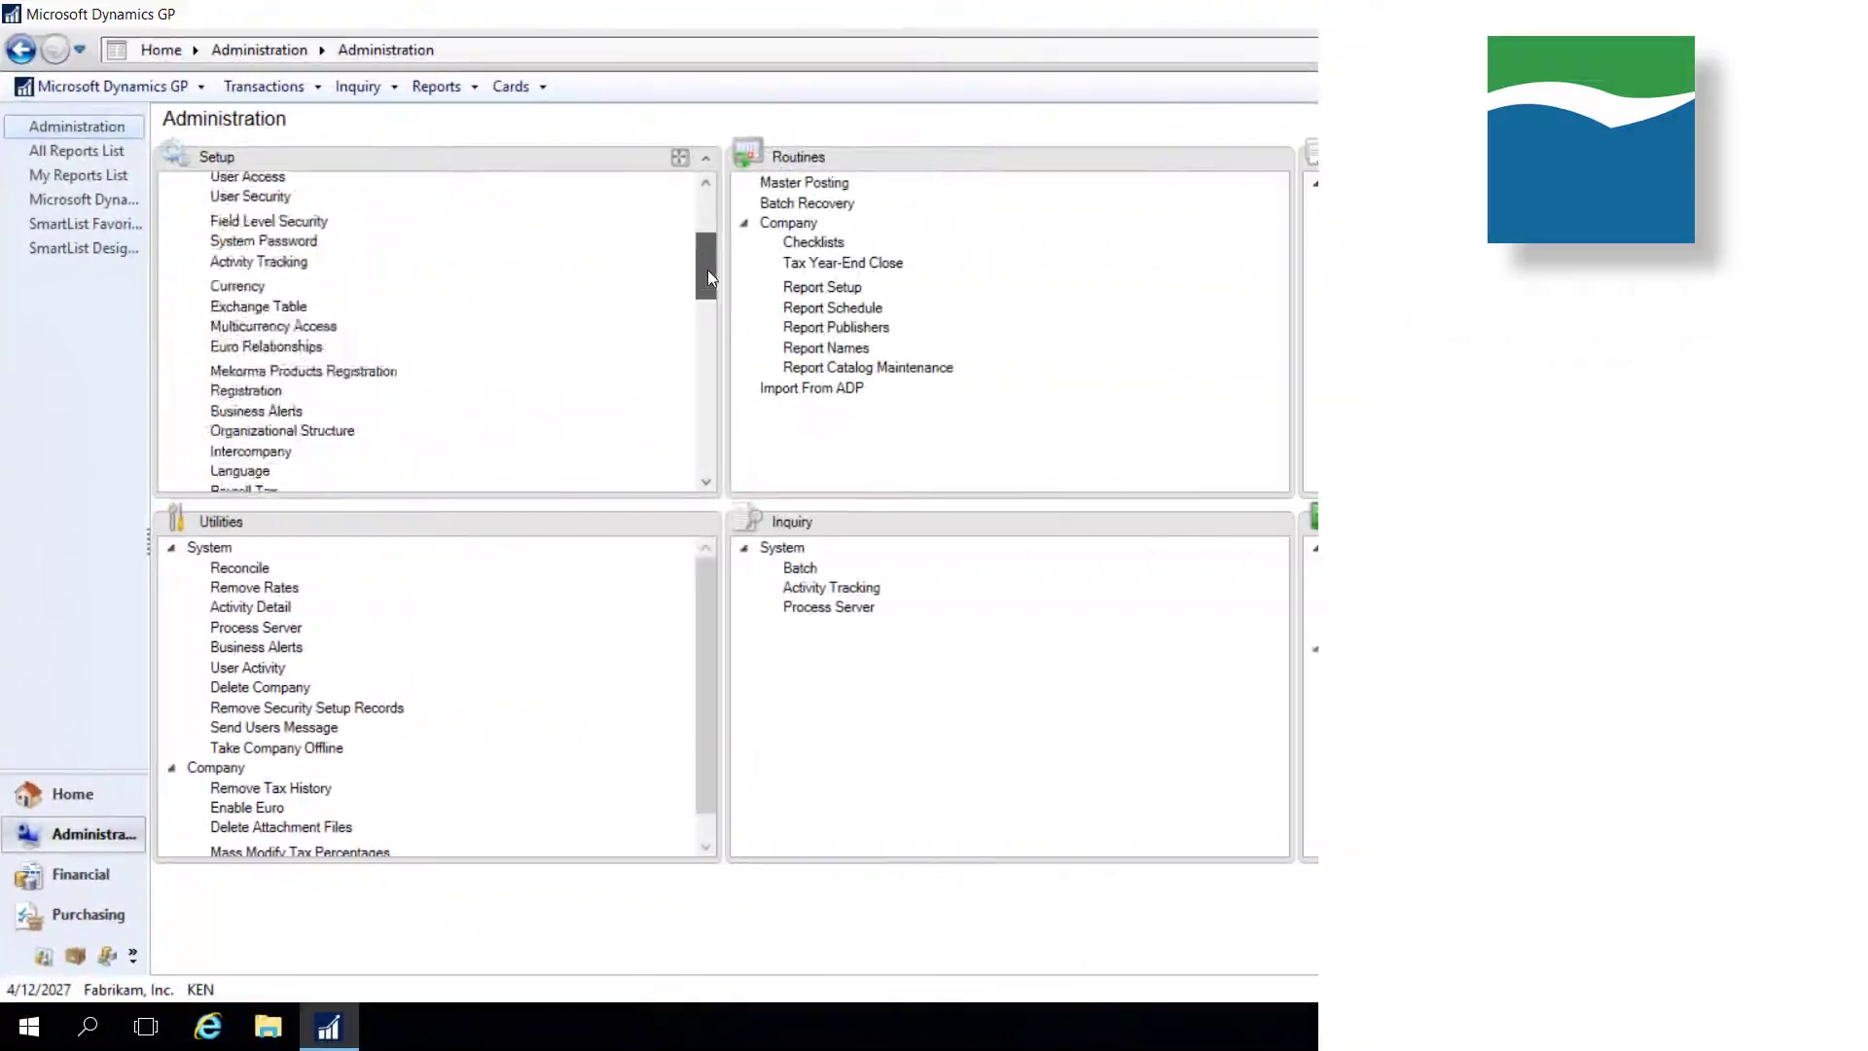
{"action": "left_click_drag", "start_coordinate": [708, 270], "coordinate": [708, 442]}
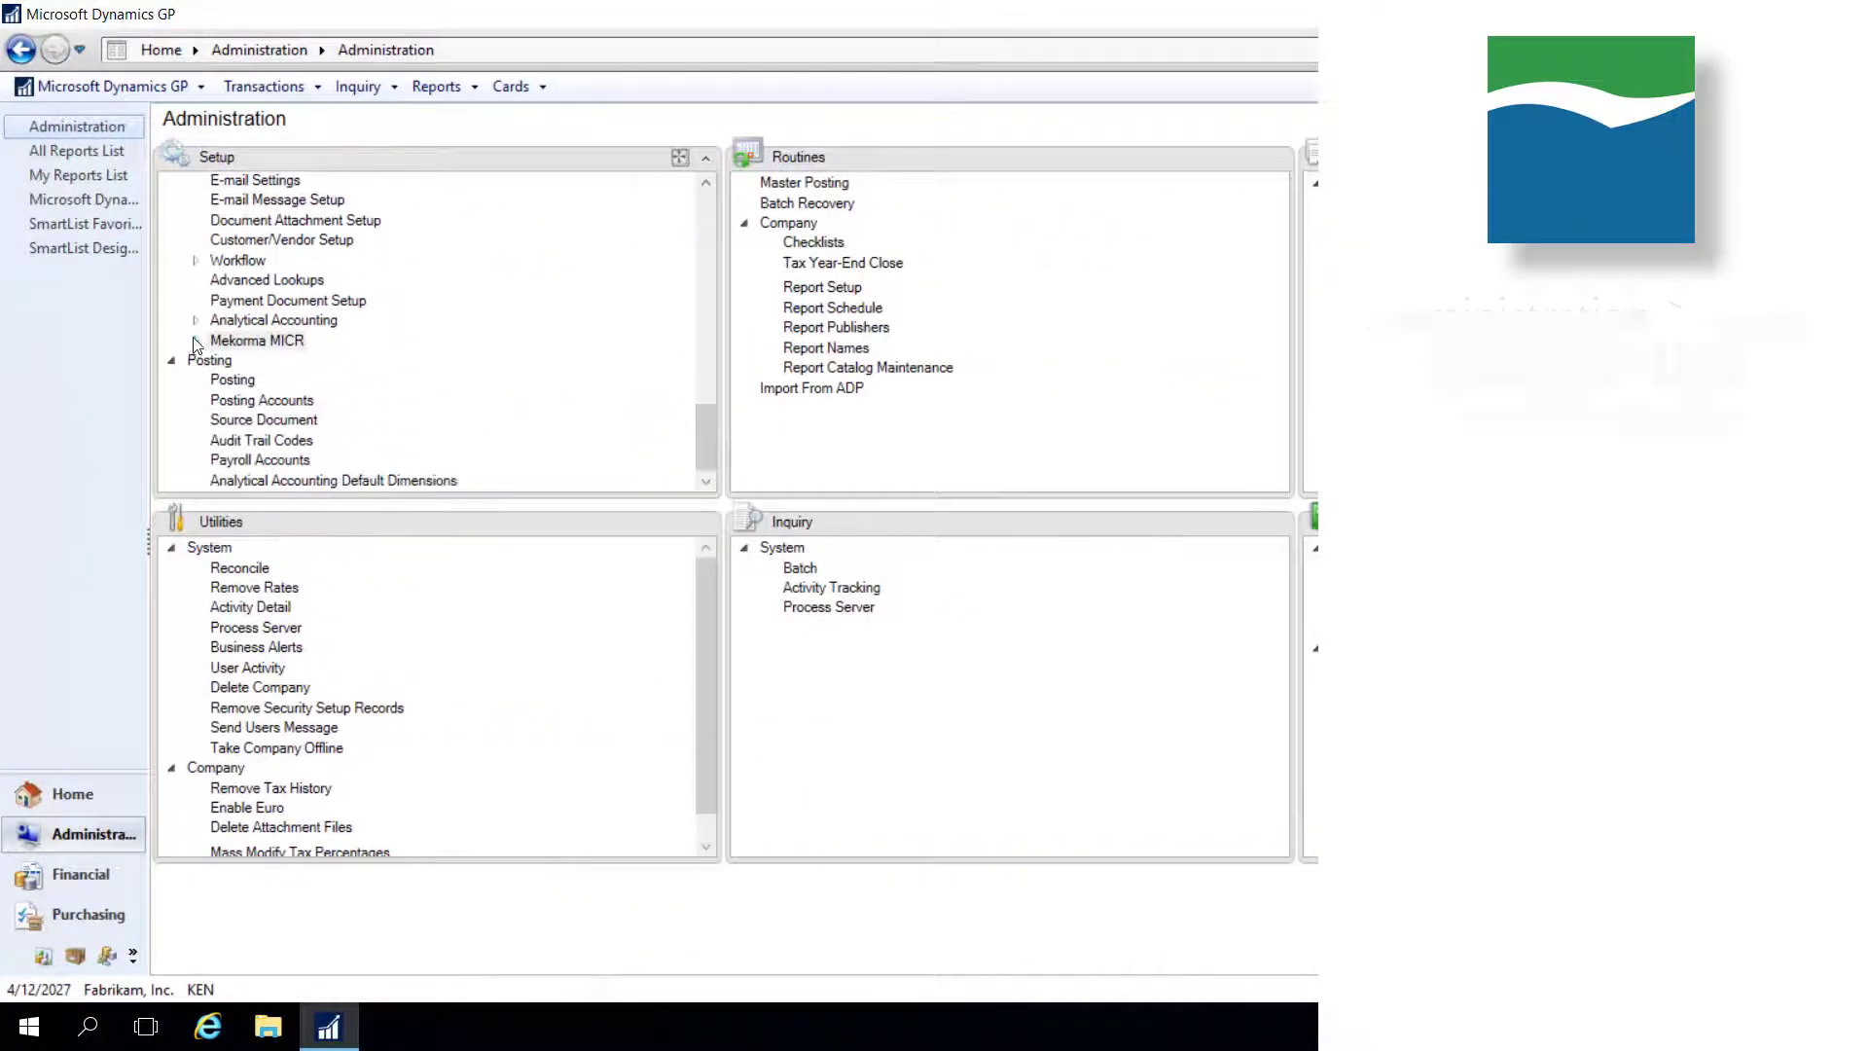
{"action": "left_click", "coordinate": [195, 342]}
{"action": "left_click", "coordinate": [242, 364]}
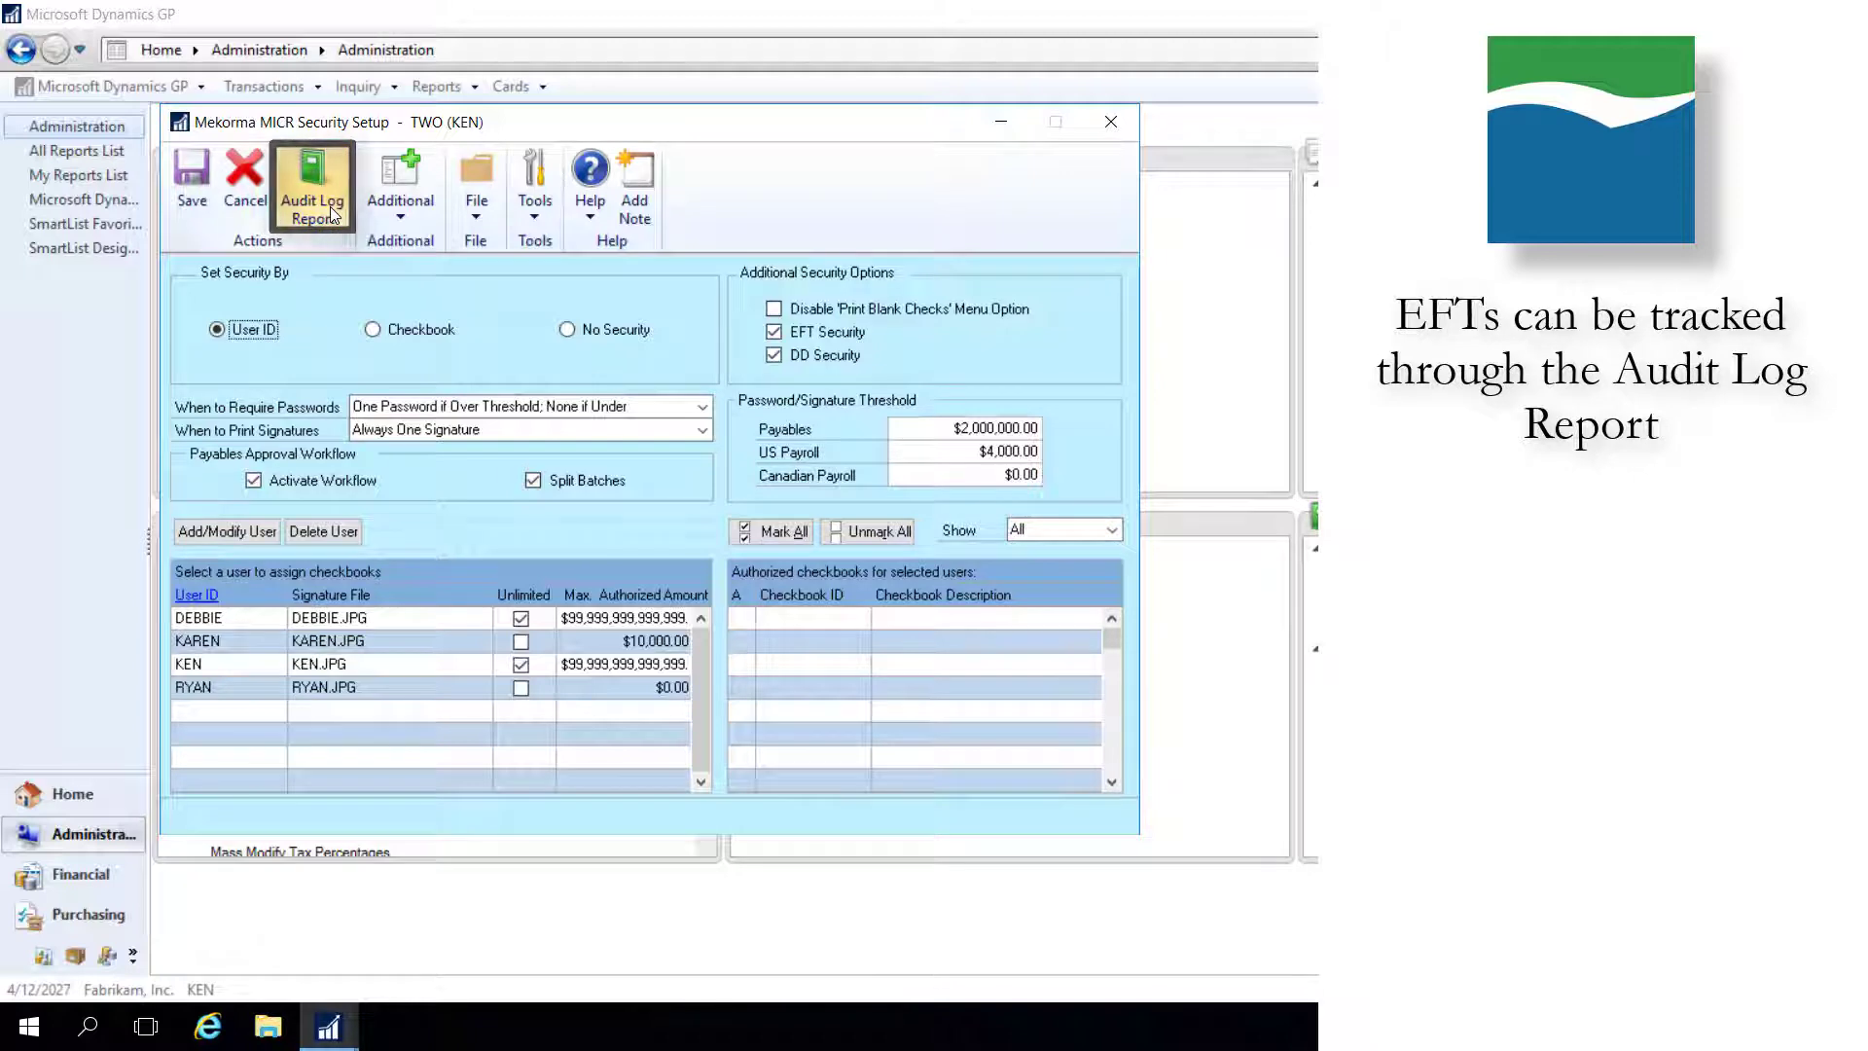
{"action": "left_click", "coordinate": [332, 214]}
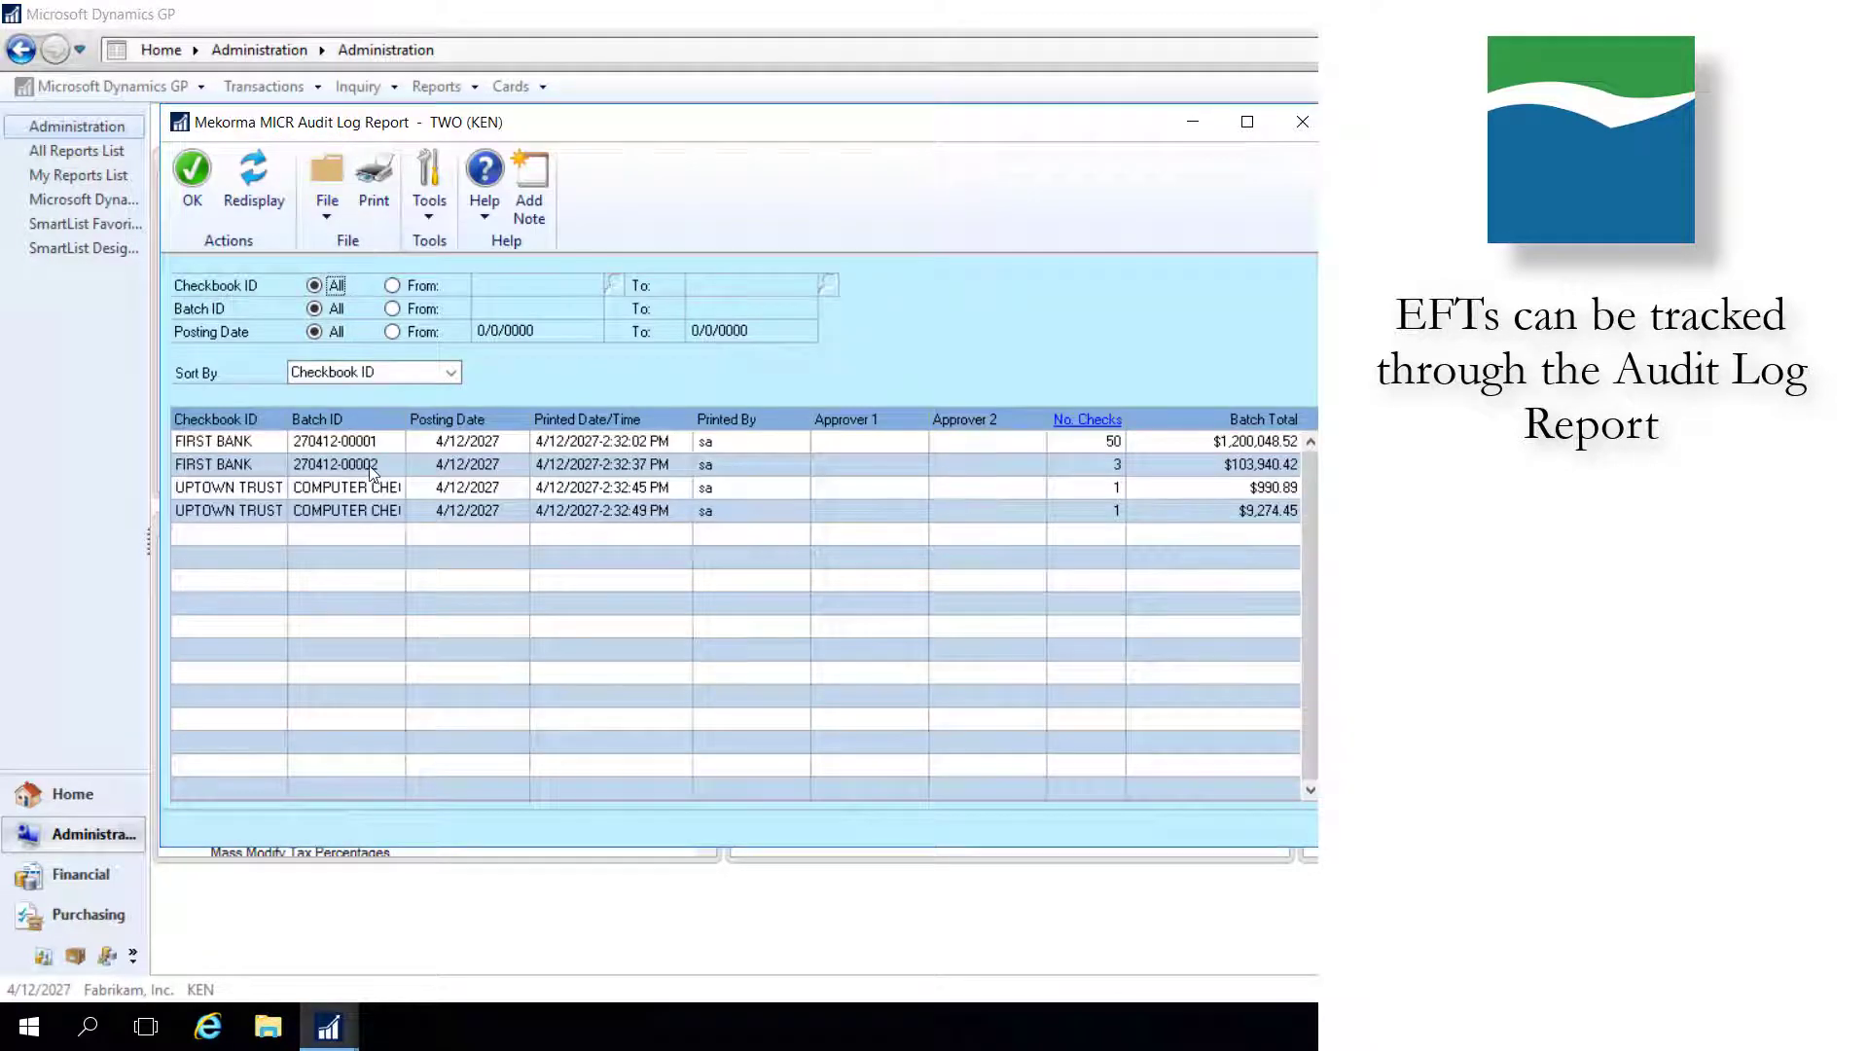
{"action": "left_click", "coordinate": [371, 472]}
{"action": "left_click", "coordinate": [1062, 420]}
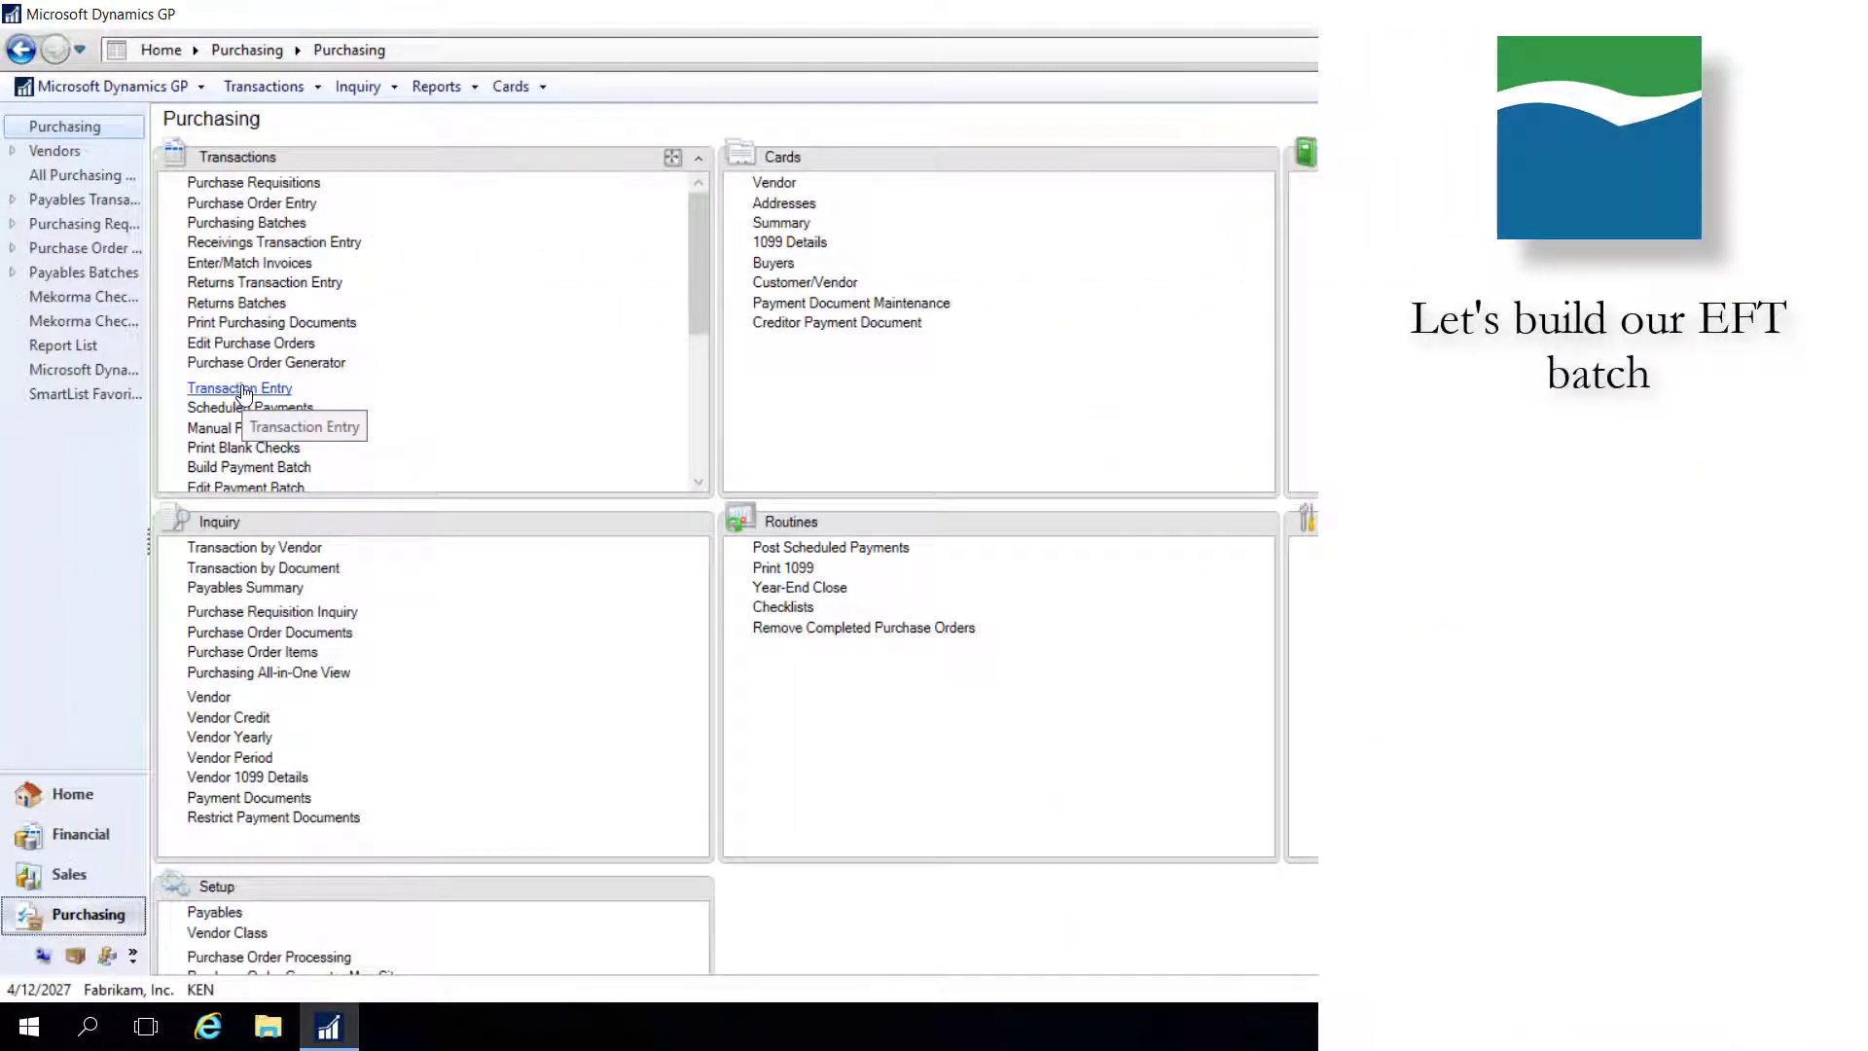
Post the pending vendor invoice, then add payment batch EFTWEEKLY with EFT as its payment method.
{"action": "left_click", "coordinate": [243, 389]}
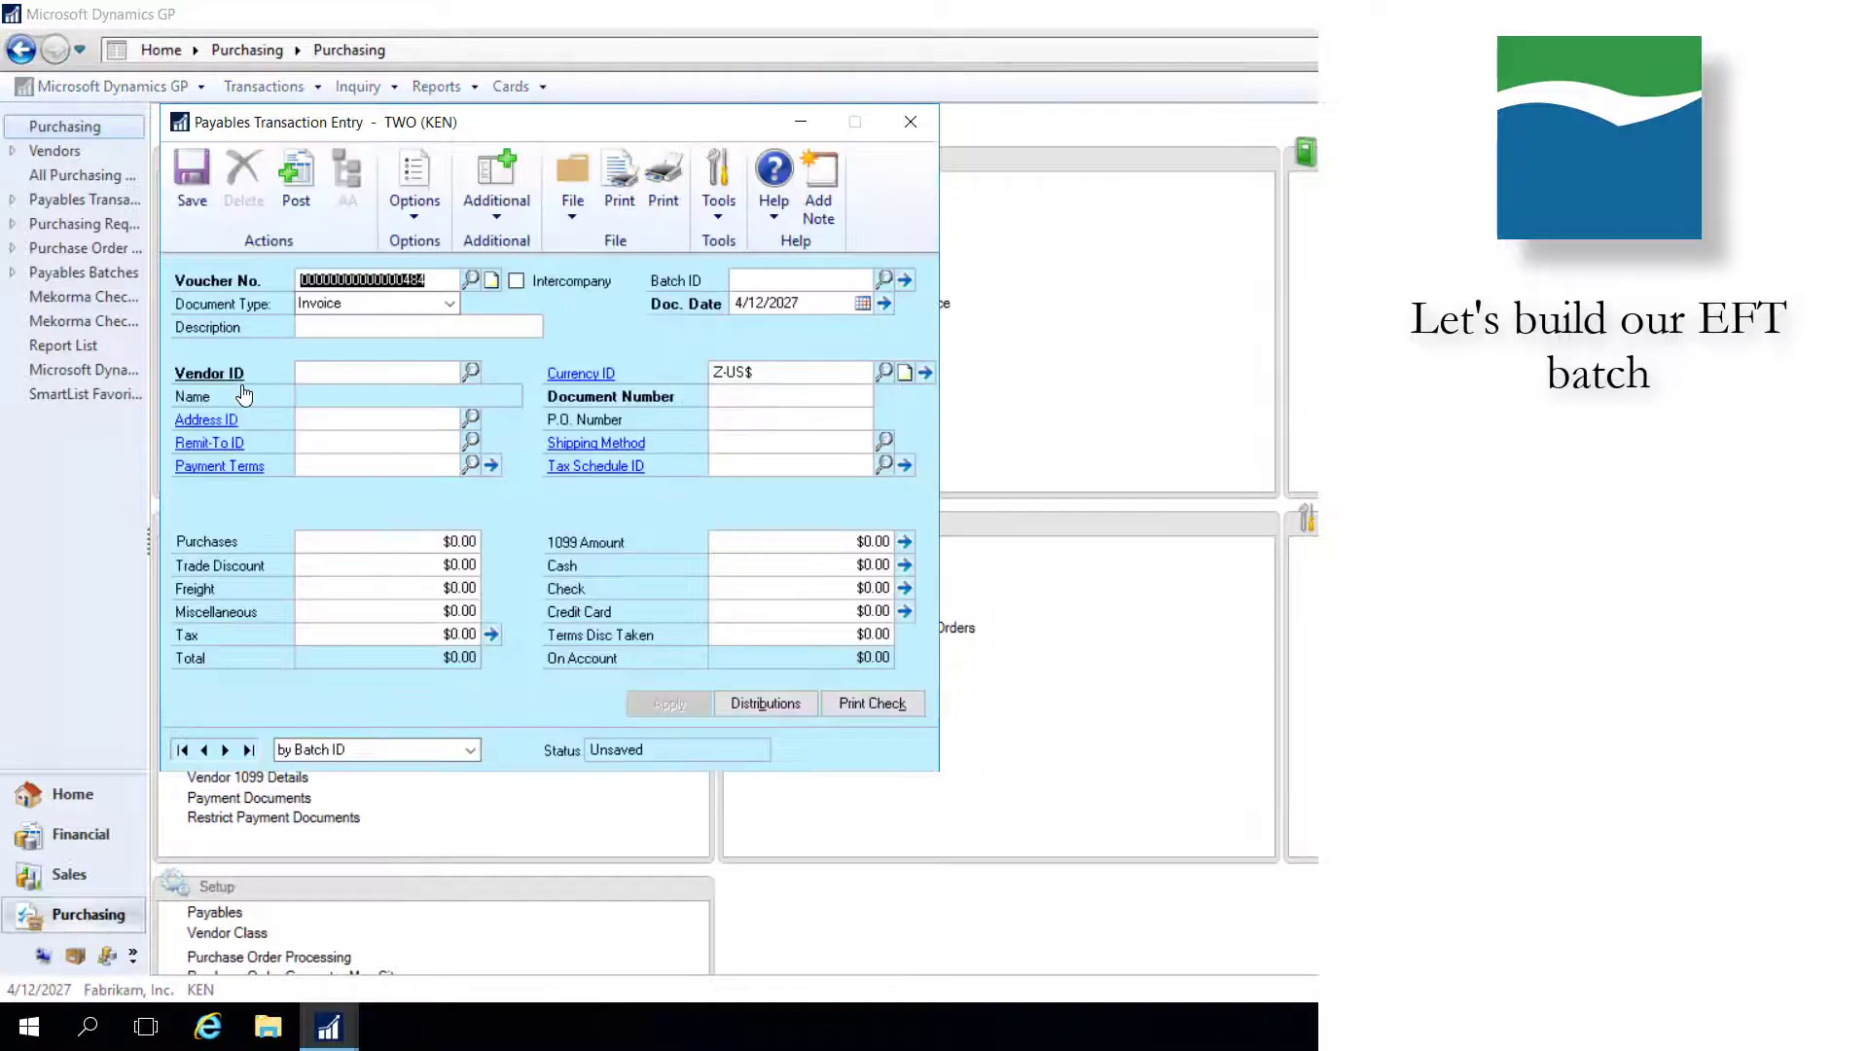
{"action": "left_click", "coordinate": [296, 175]}
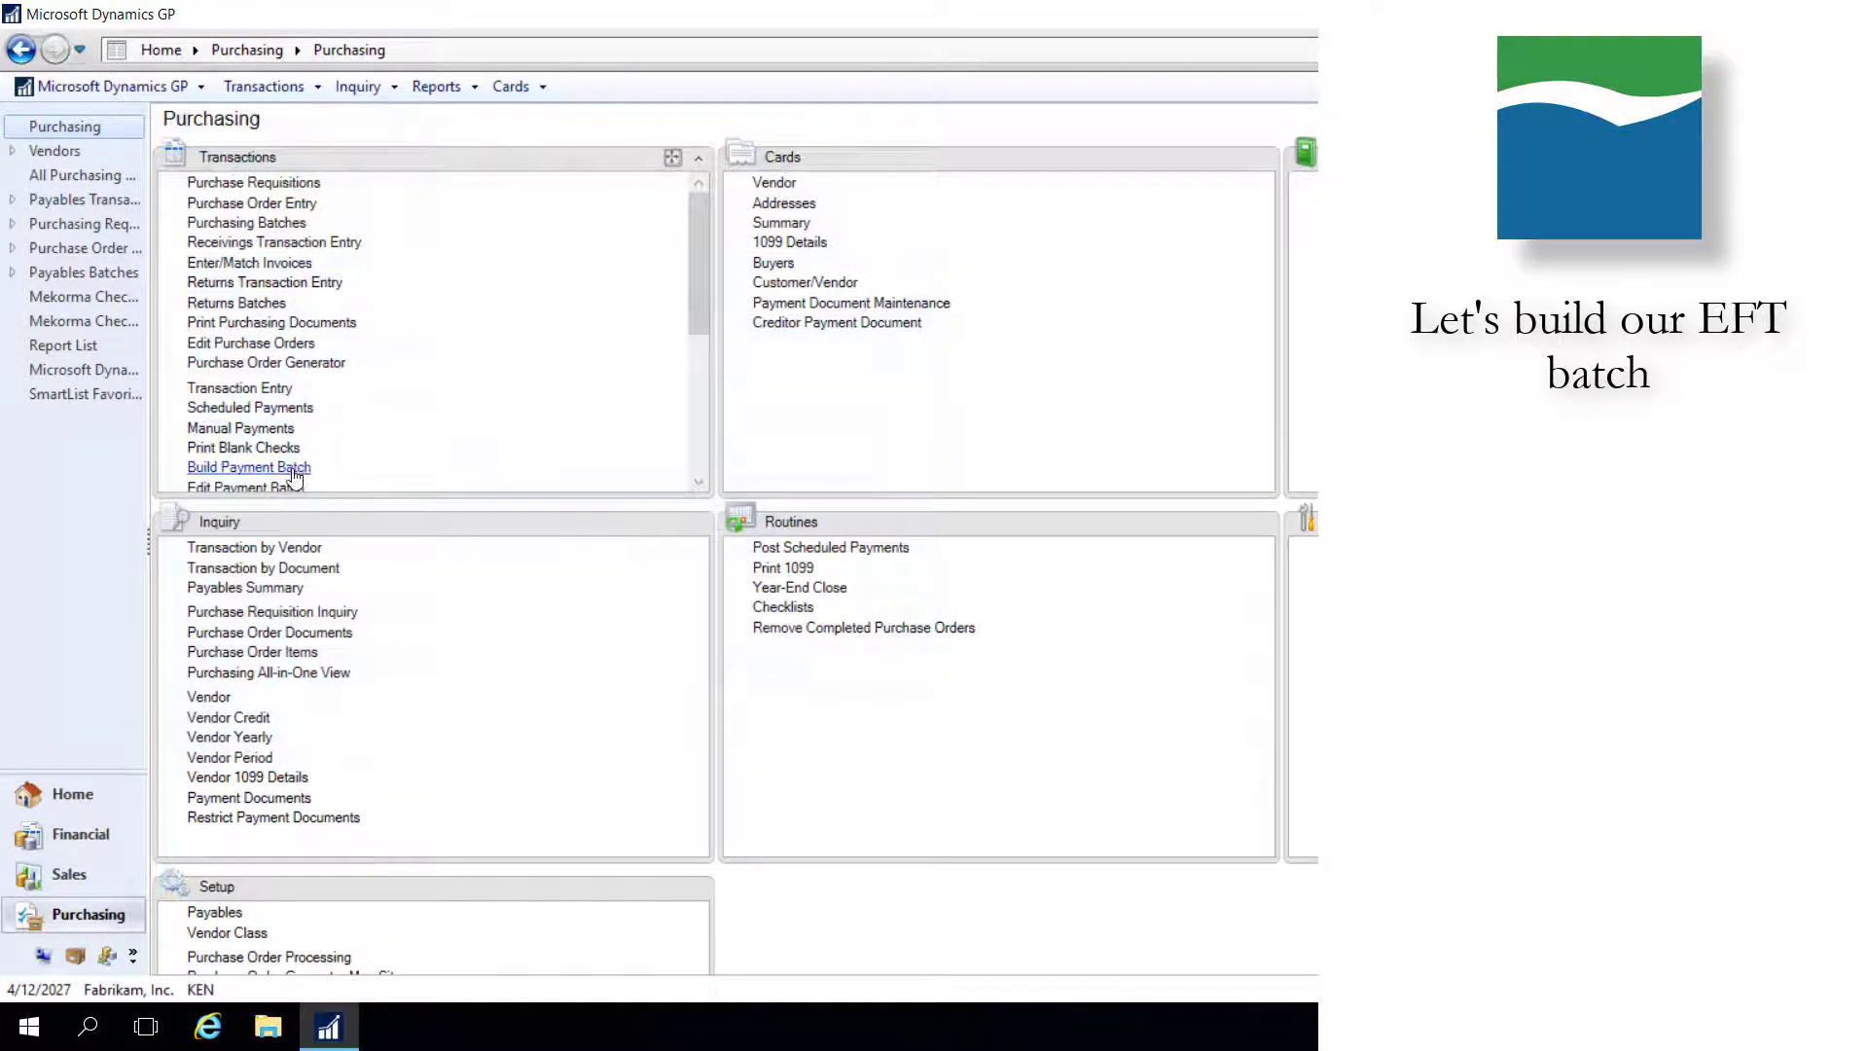
{"action": "left_click", "coordinate": [290, 469]}
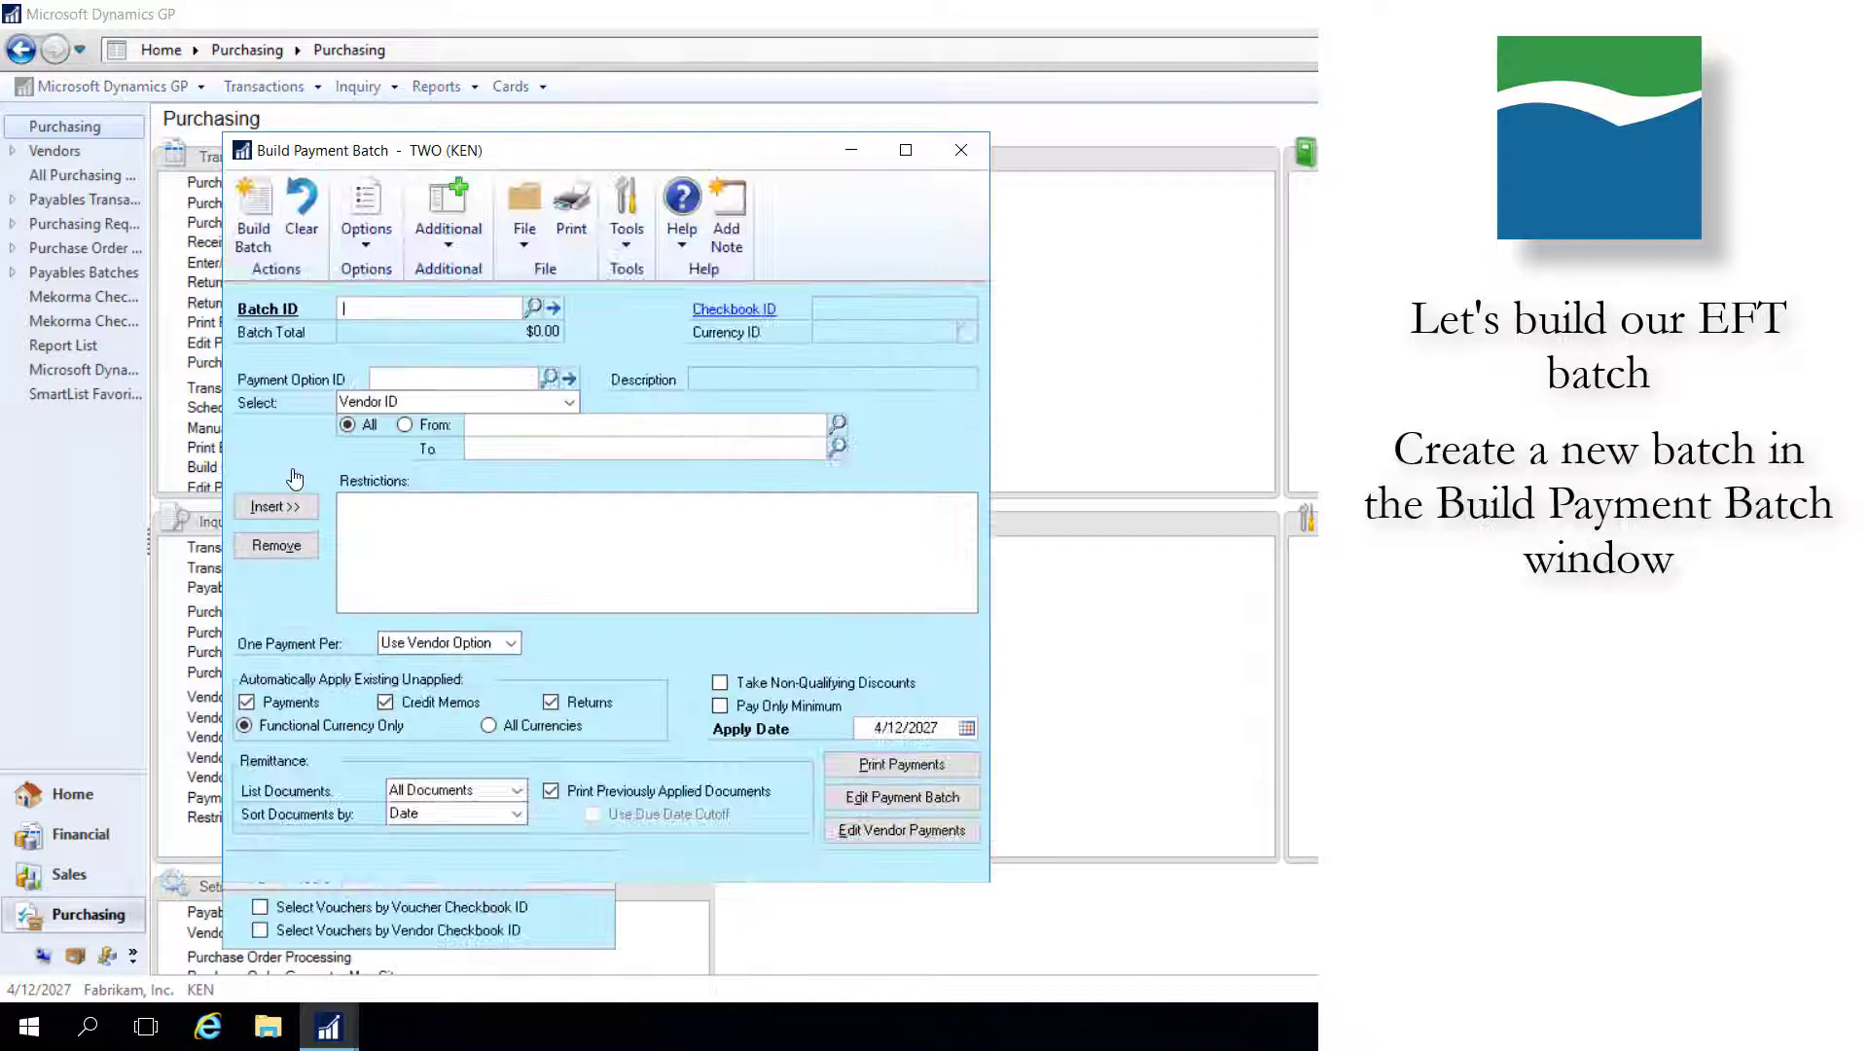
{"action": "type", "text": "EFTWEEKLY"}
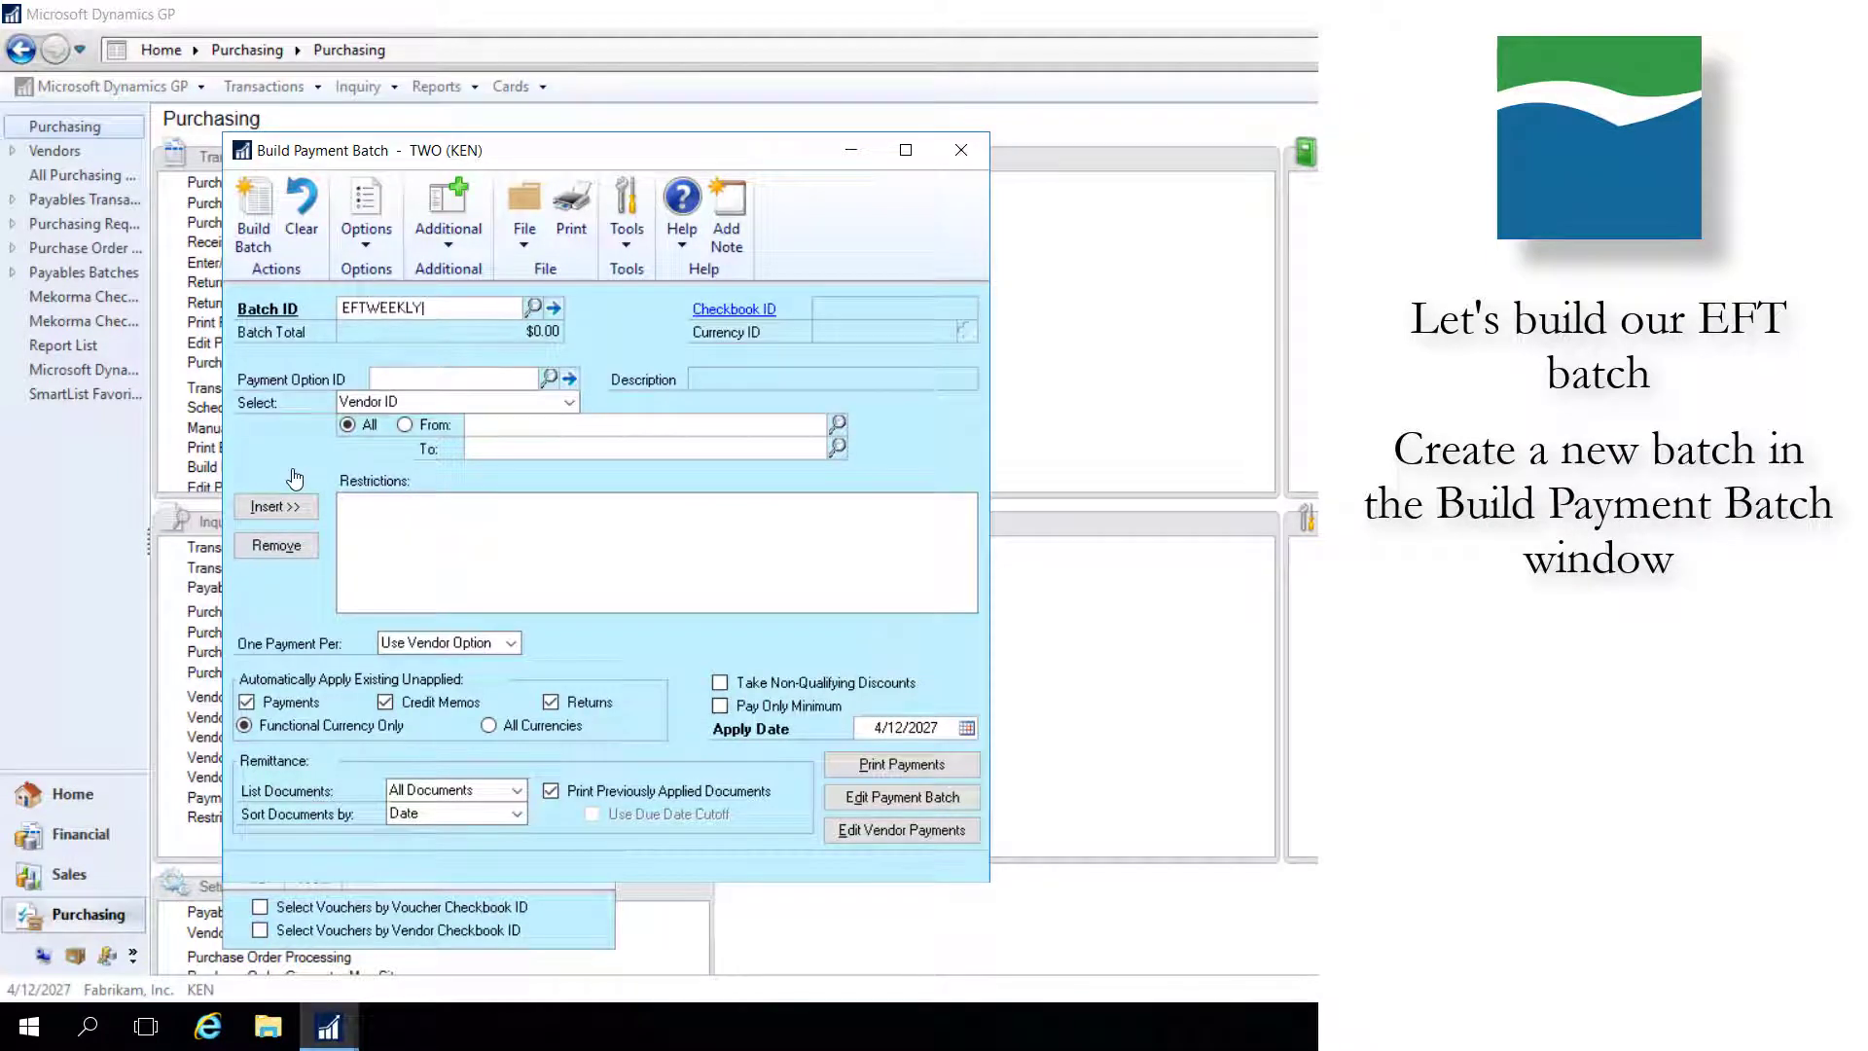
{"action": "key", "text": "Tab"}
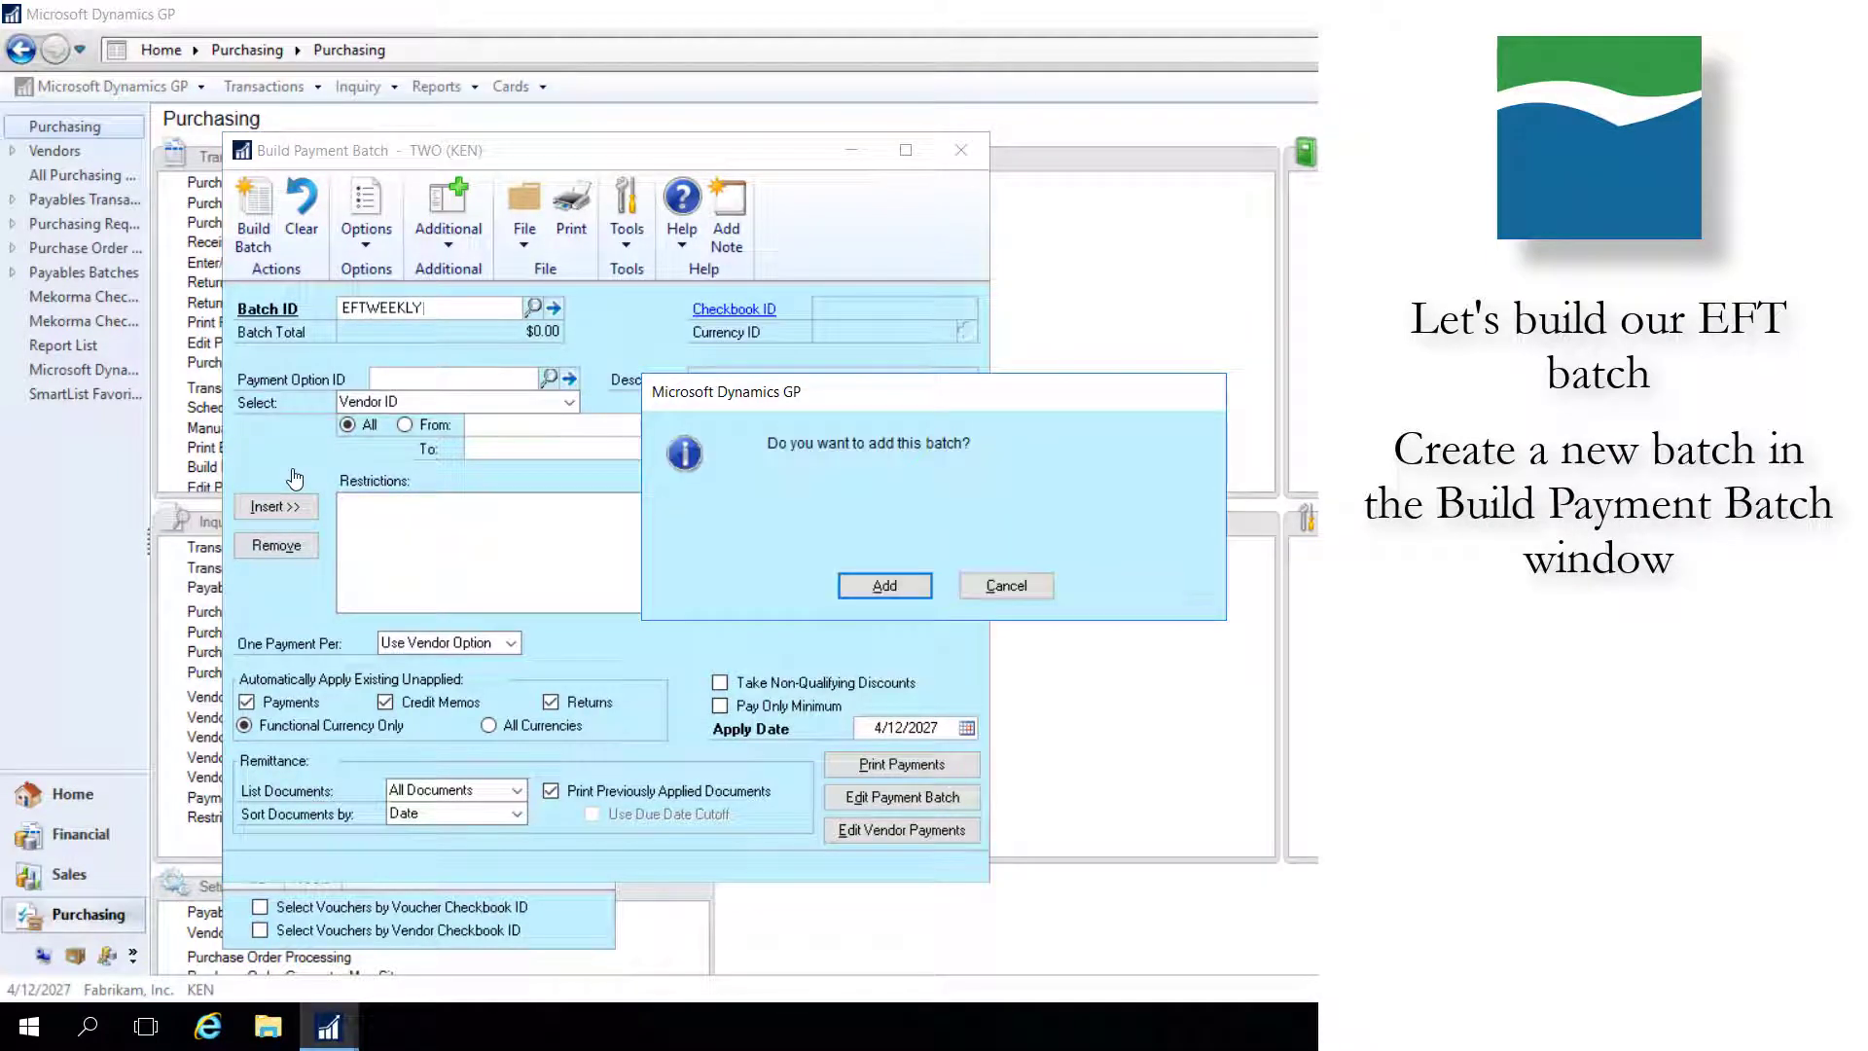
{"action": "left_click", "coordinate": [851, 588]}
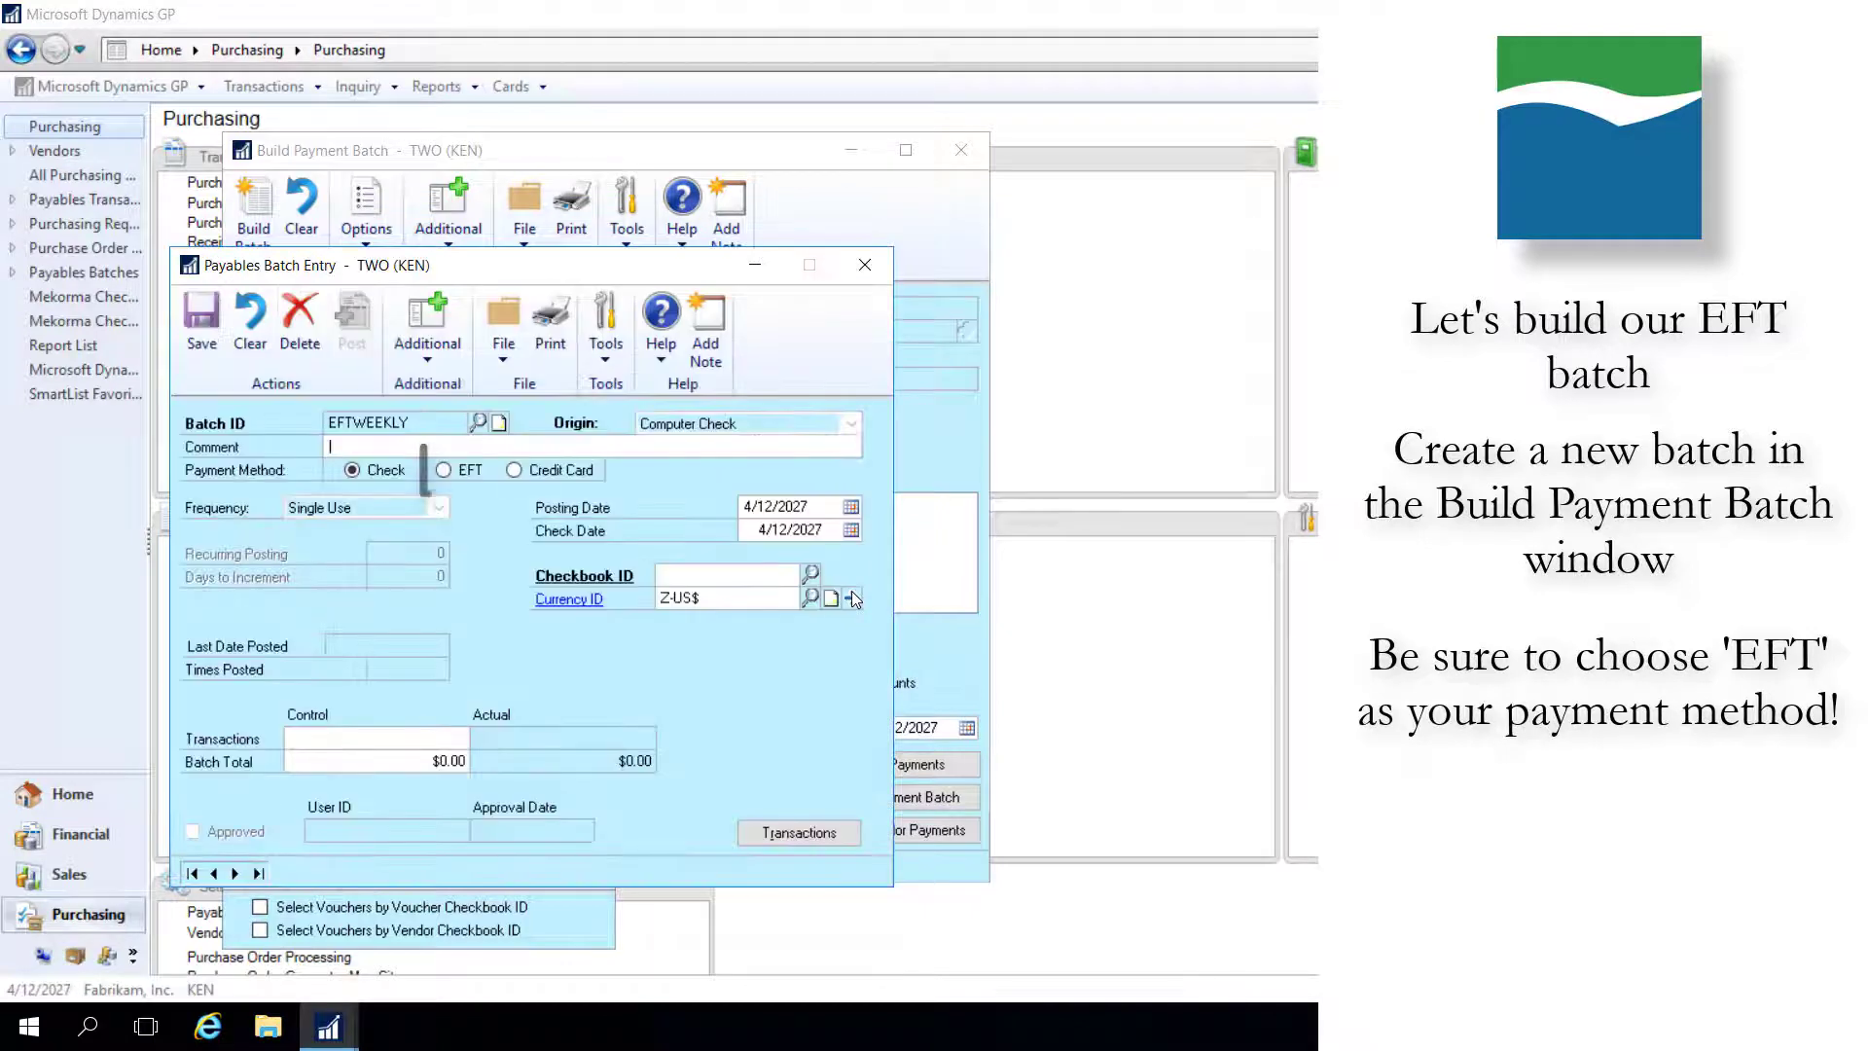
{"action": "left_click", "coordinate": [443, 471]}
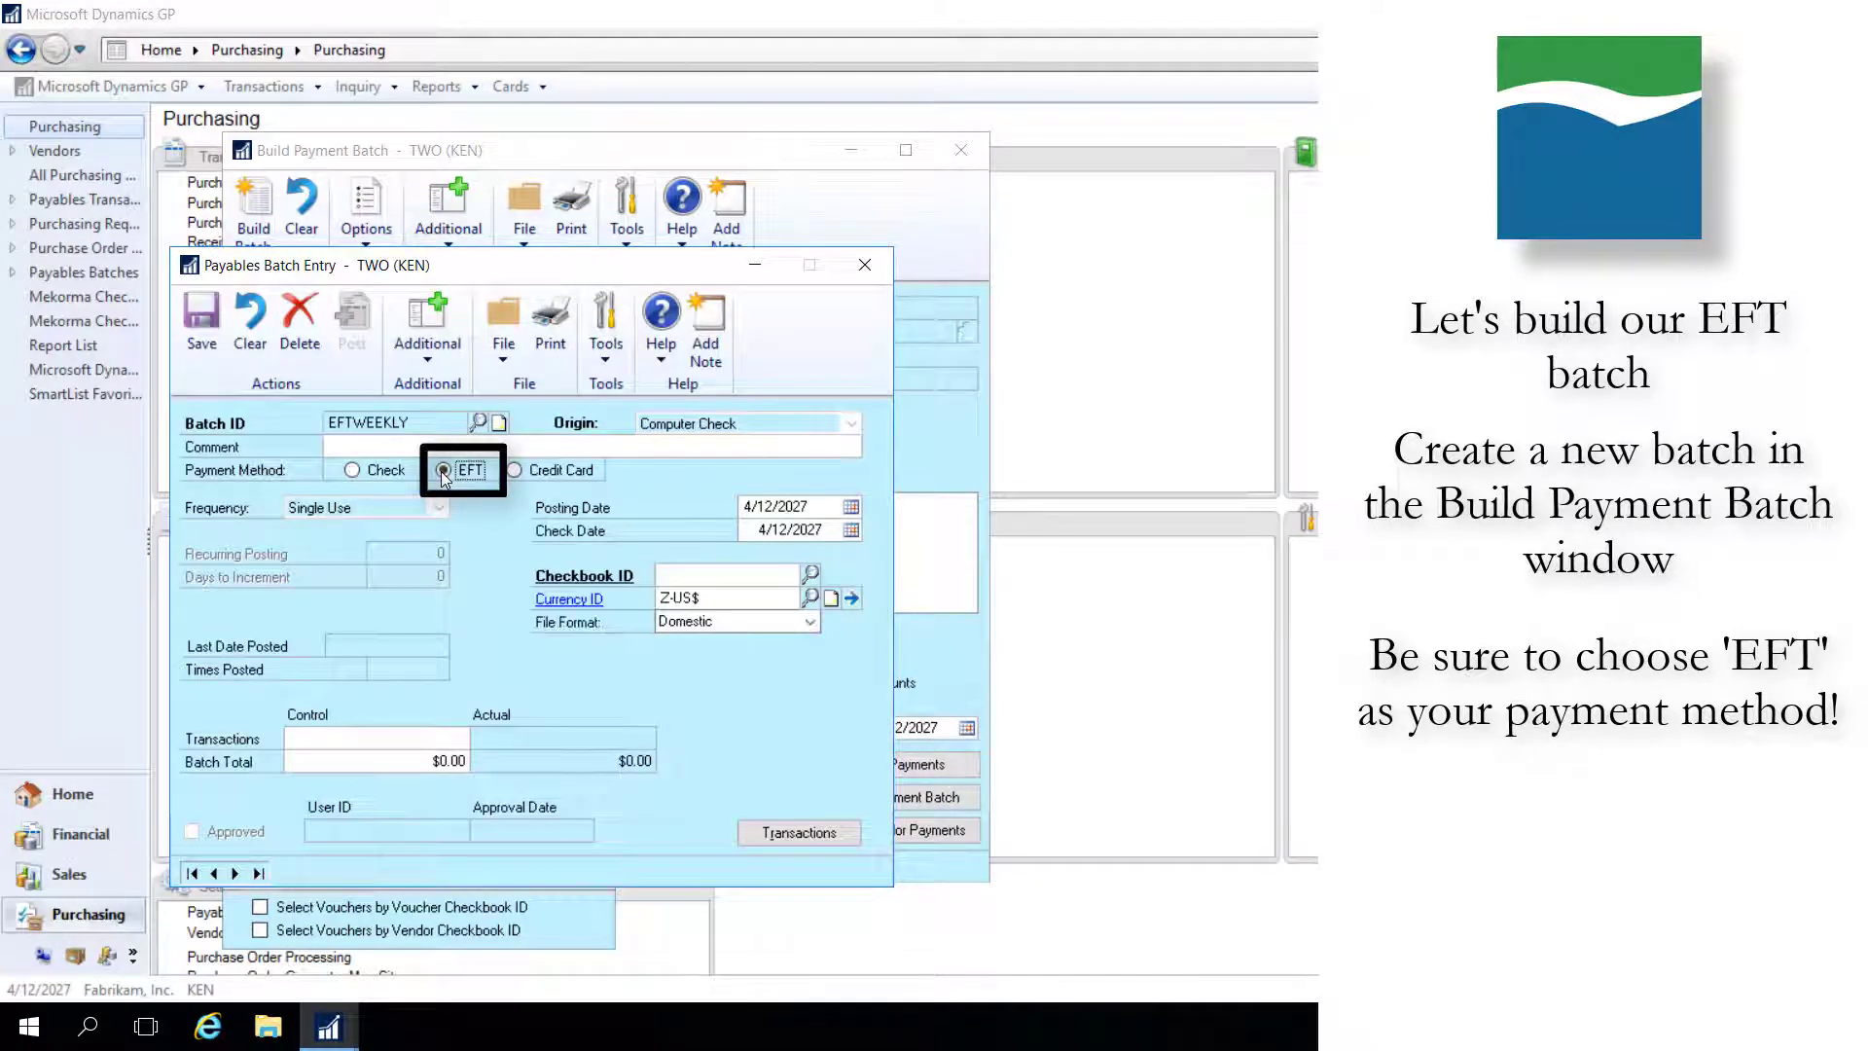
{"action": "left_click", "coordinate": [202, 316]}
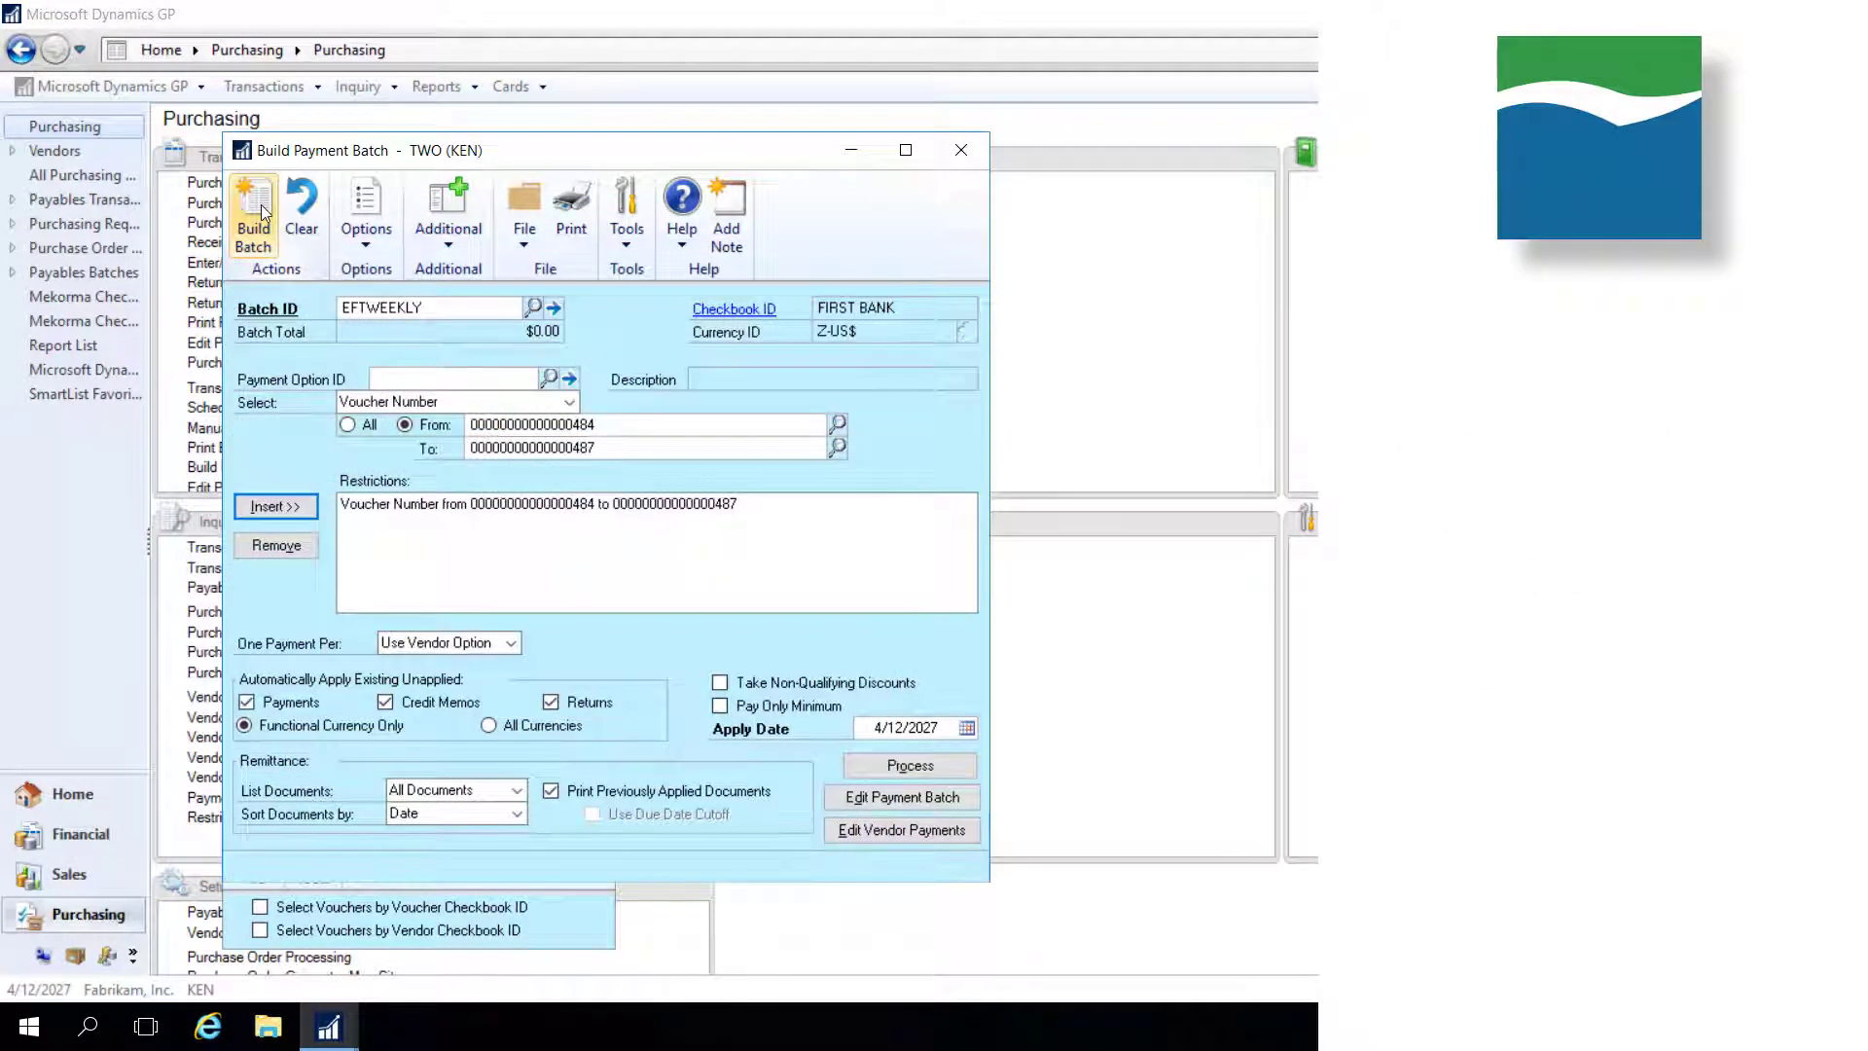
{"action": "left_click", "coordinate": [255, 214]}
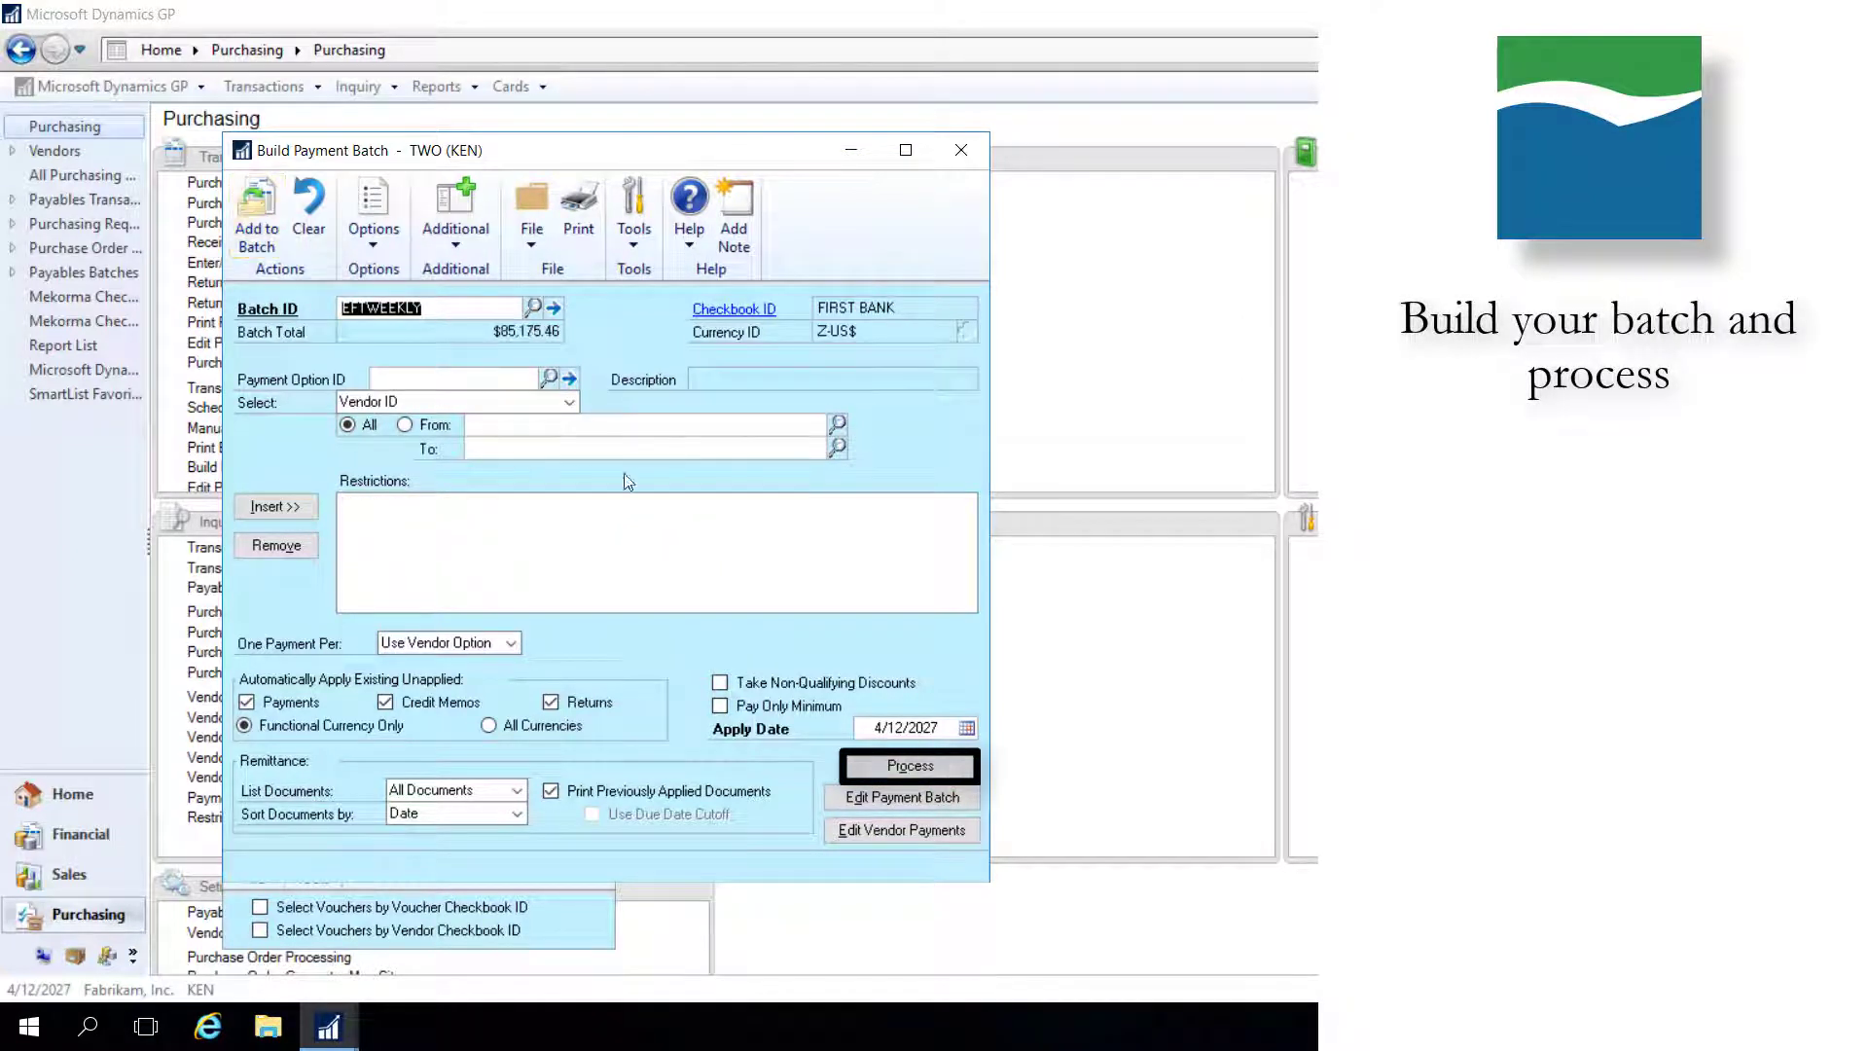
{"action": "left_click", "coordinate": [931, 769]}
{"action": "left_click", "coordinate": [931, 769]}
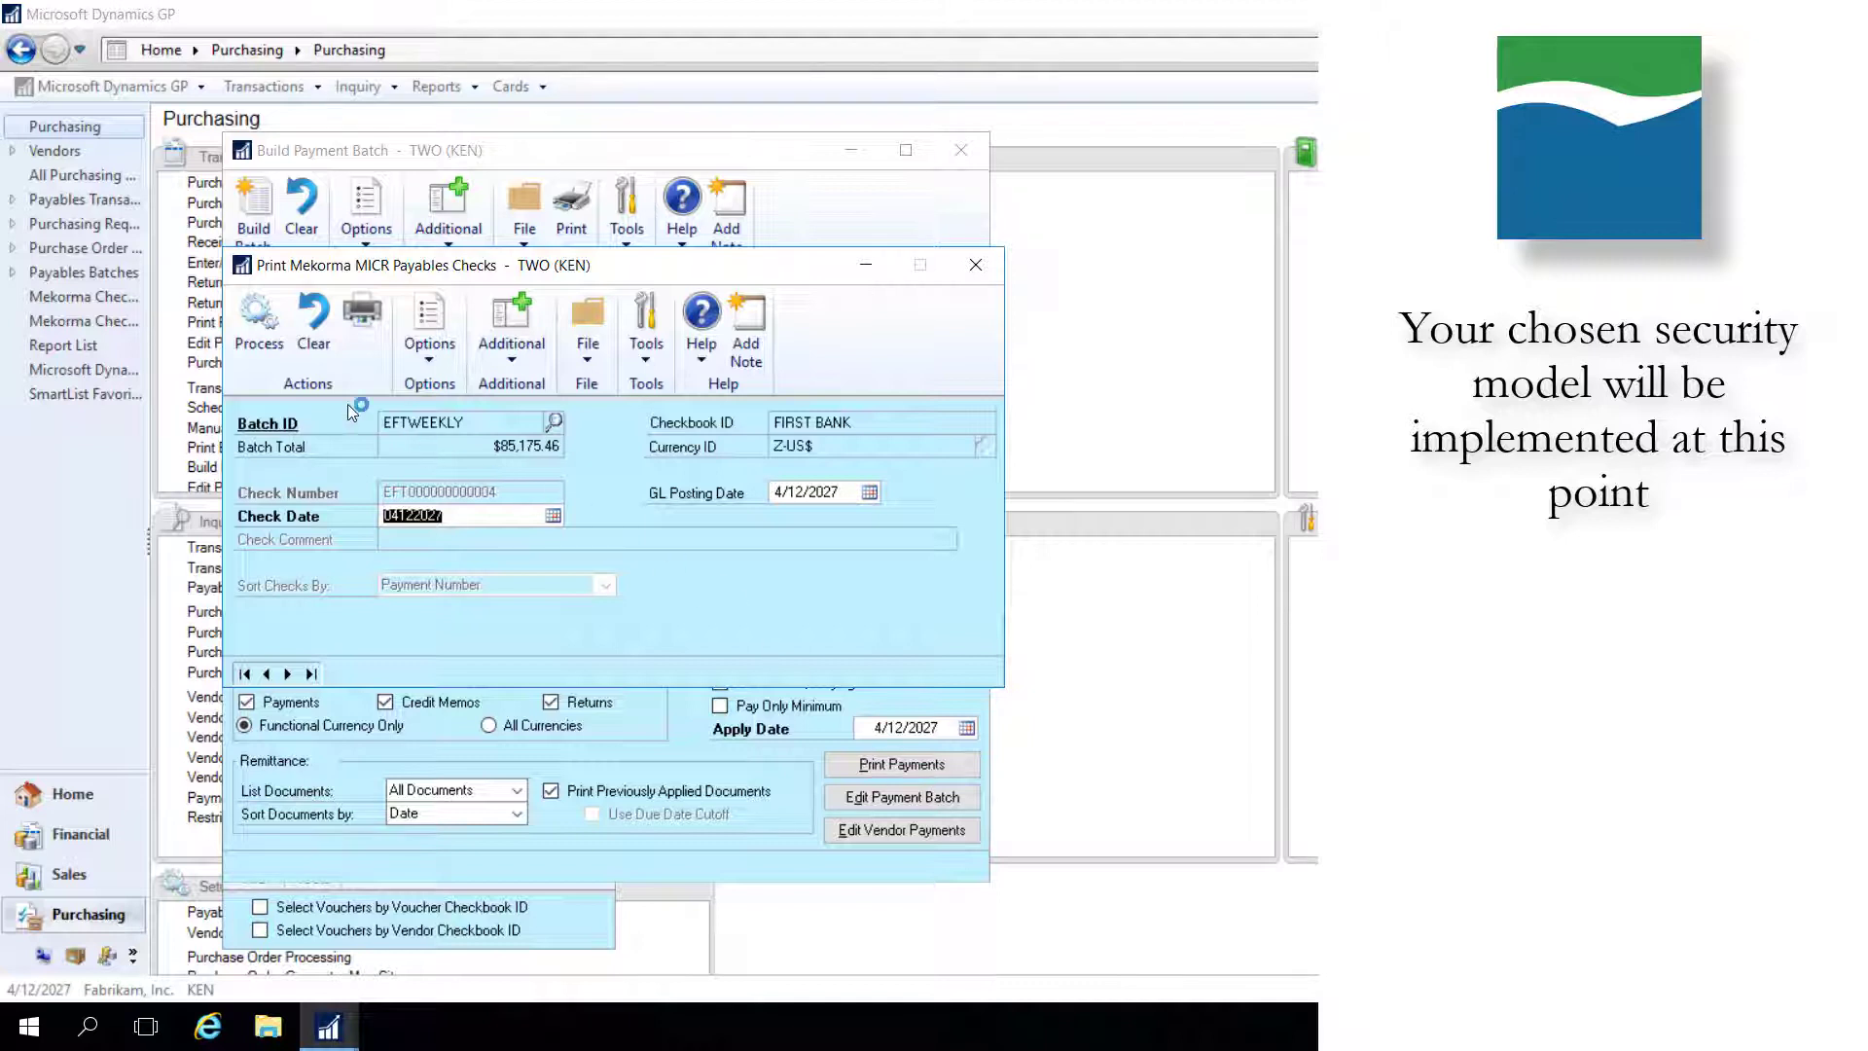
Process the EFT payments and set remittances to Remittance Form, e-mailed only and not printed.
{"action": "left_click", "coordinate": [260, 329]}
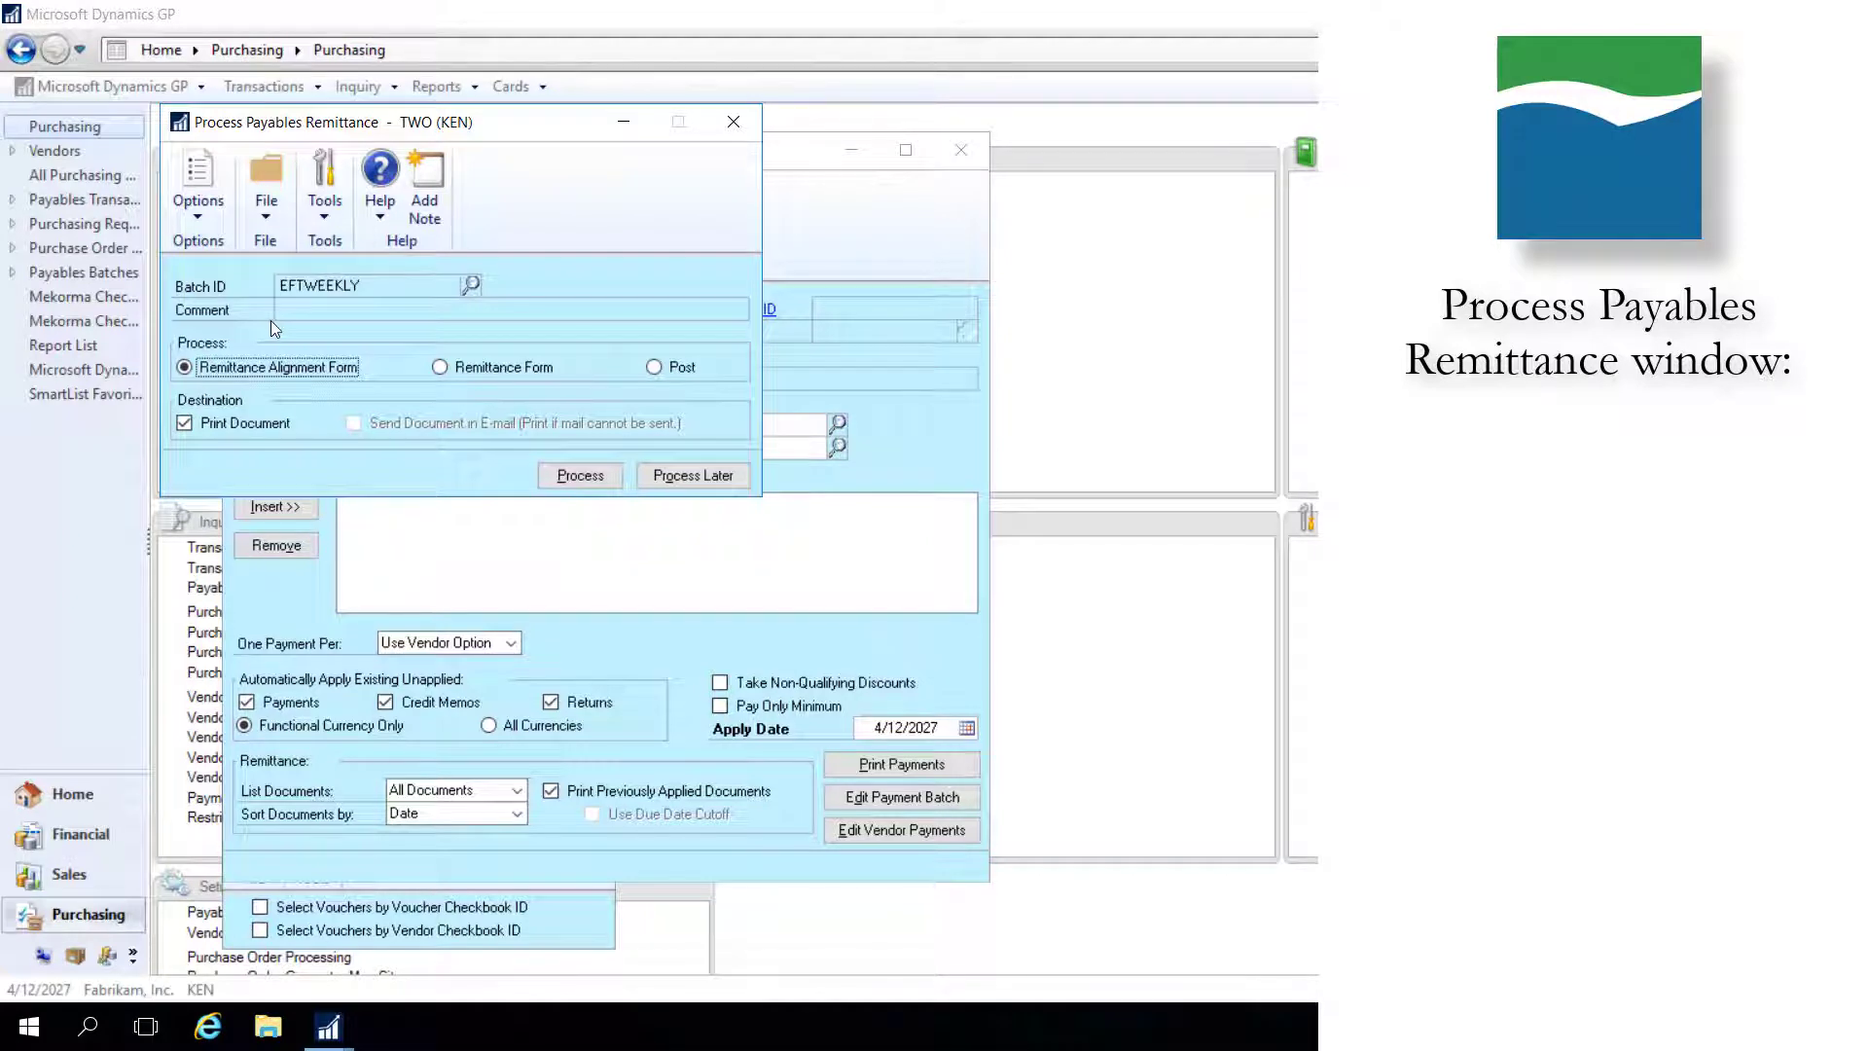
{"action": "left_click", "coordinate": [440, 368]}
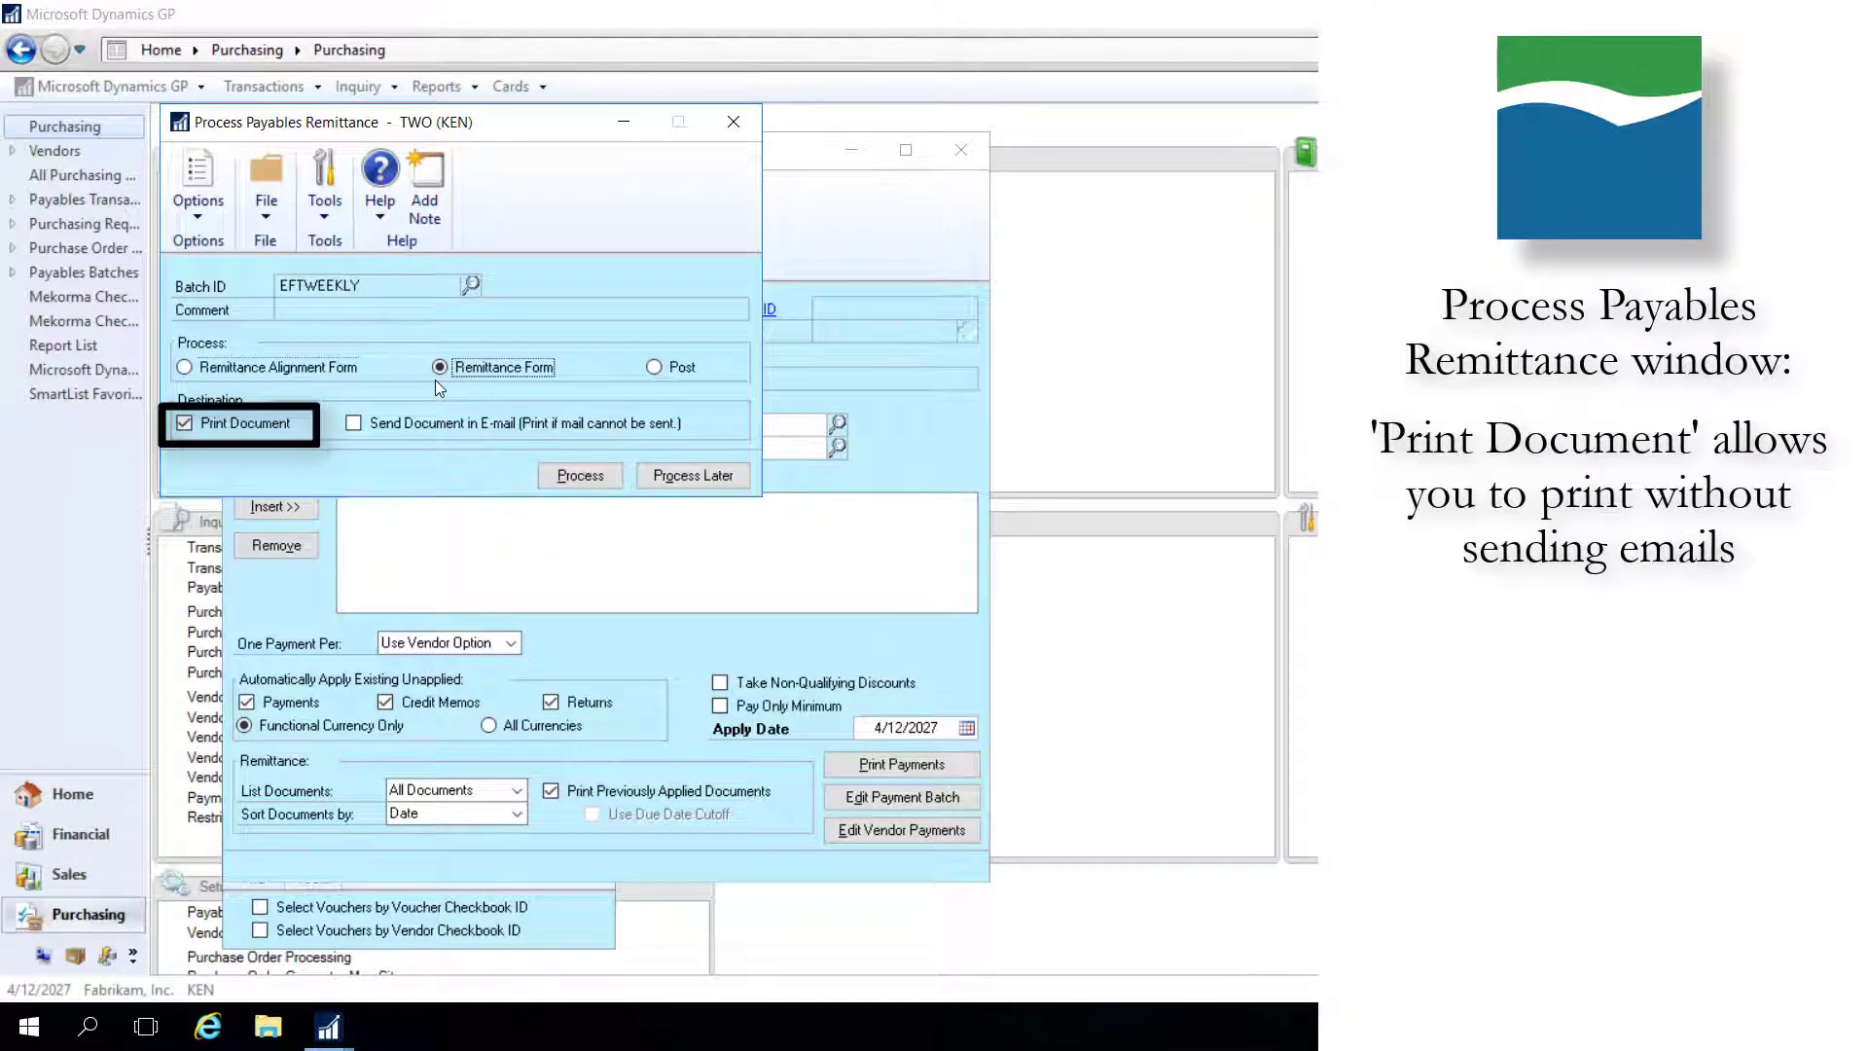
{"action": "left_click", "coordinate": [352, 424]}
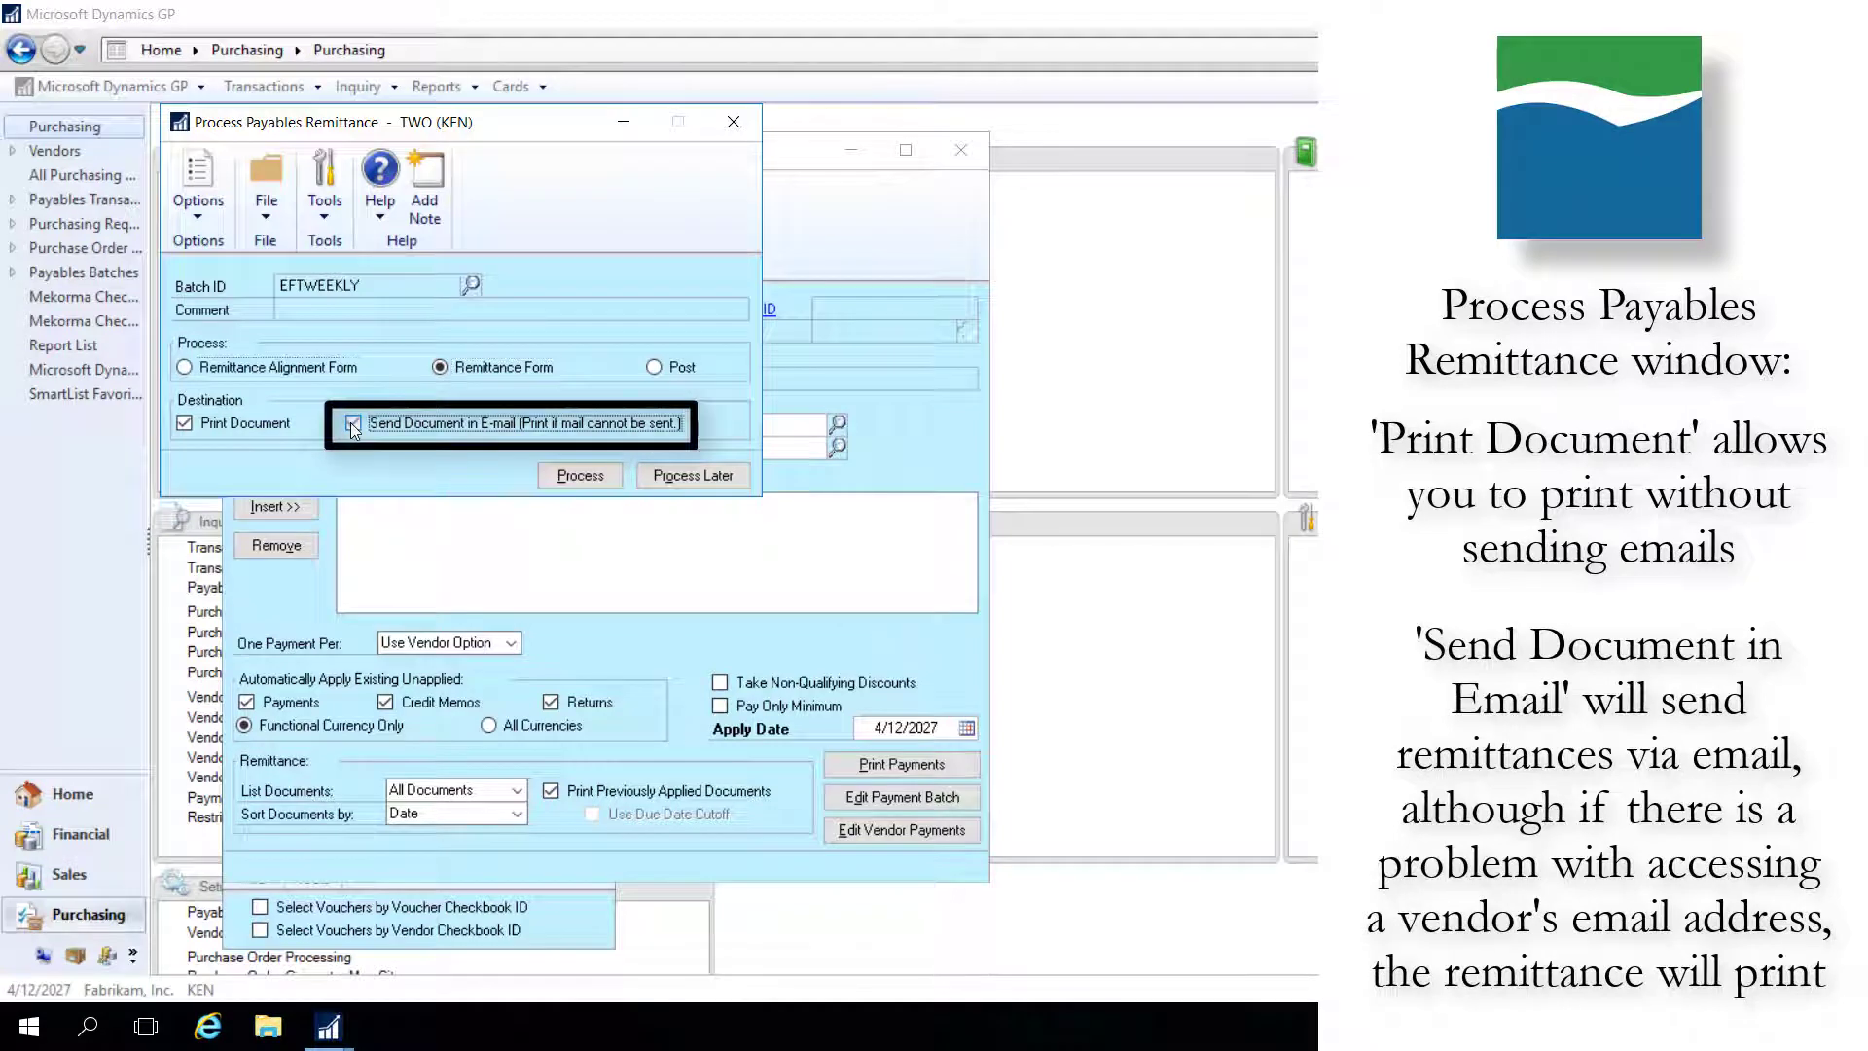
{"action": "left_click", "coordinate": [184, 425]}
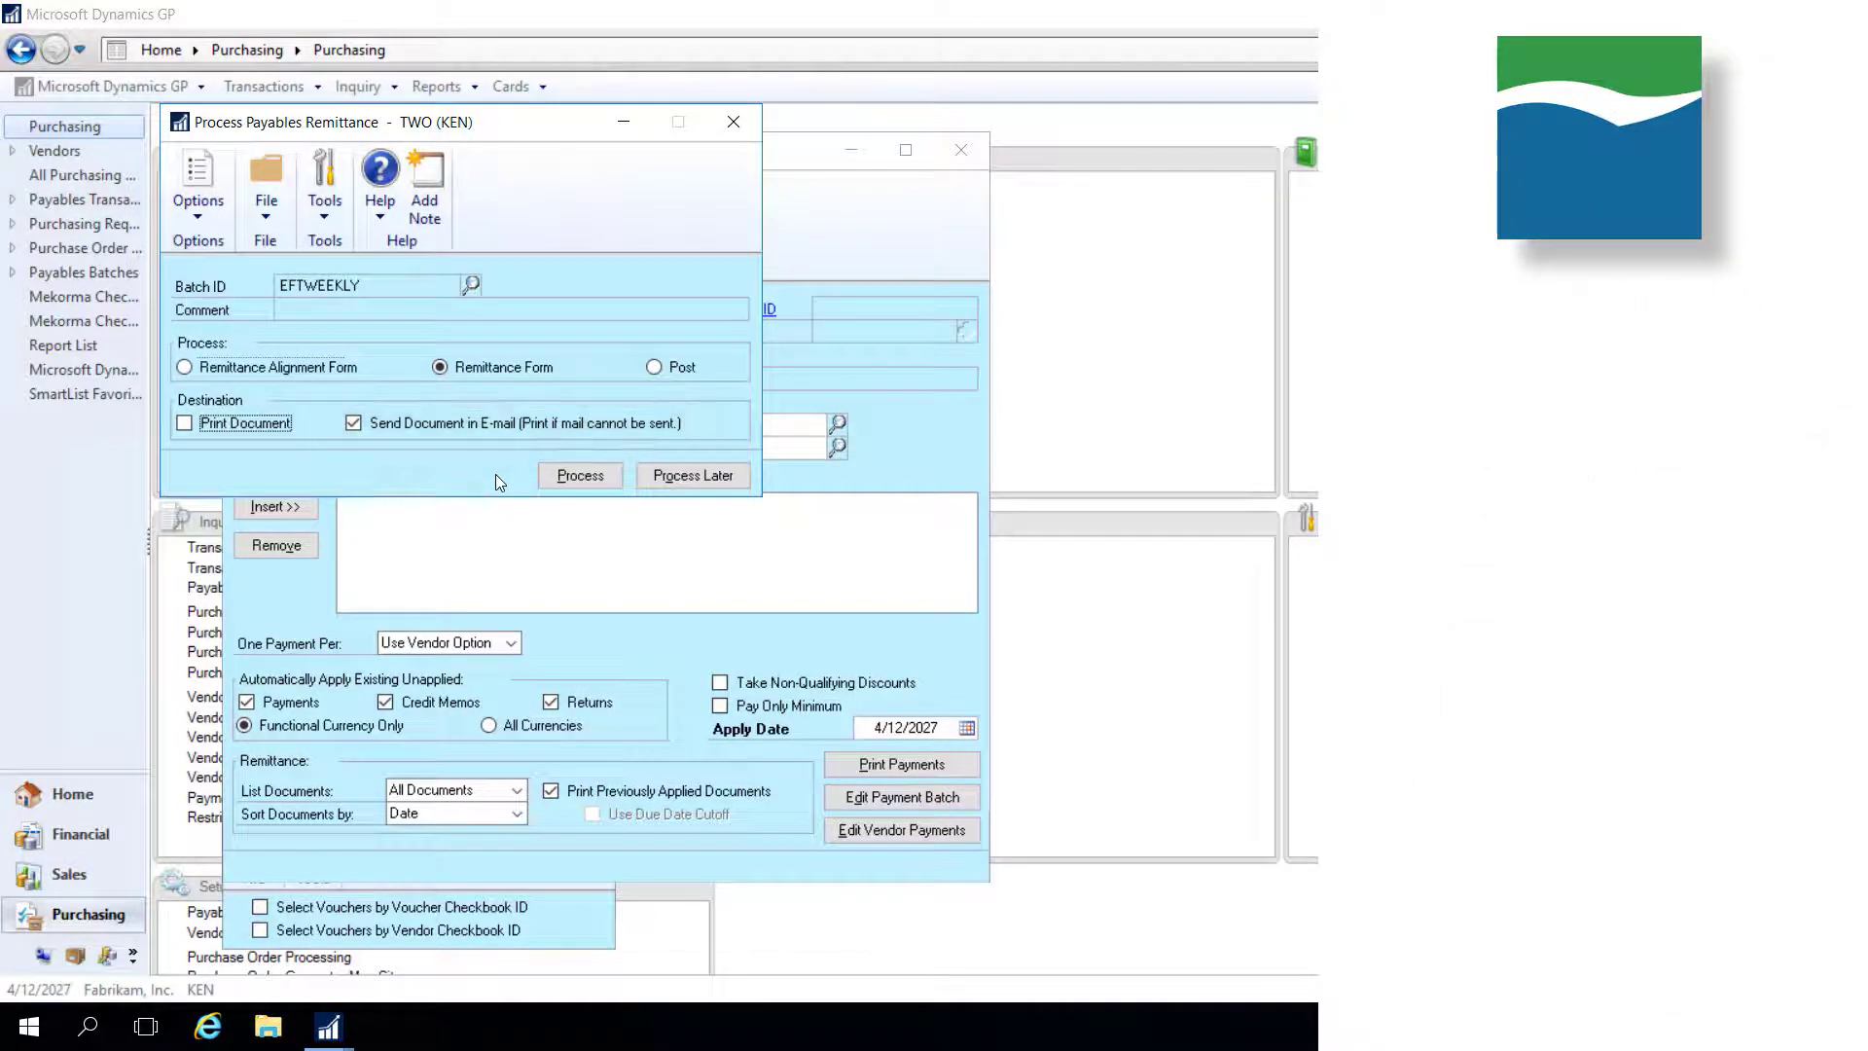
E-mail the four EFTWEEKLY remittances and show the exception report on Screen.
{"action": "left_click", "coordinate": [552, 477]}
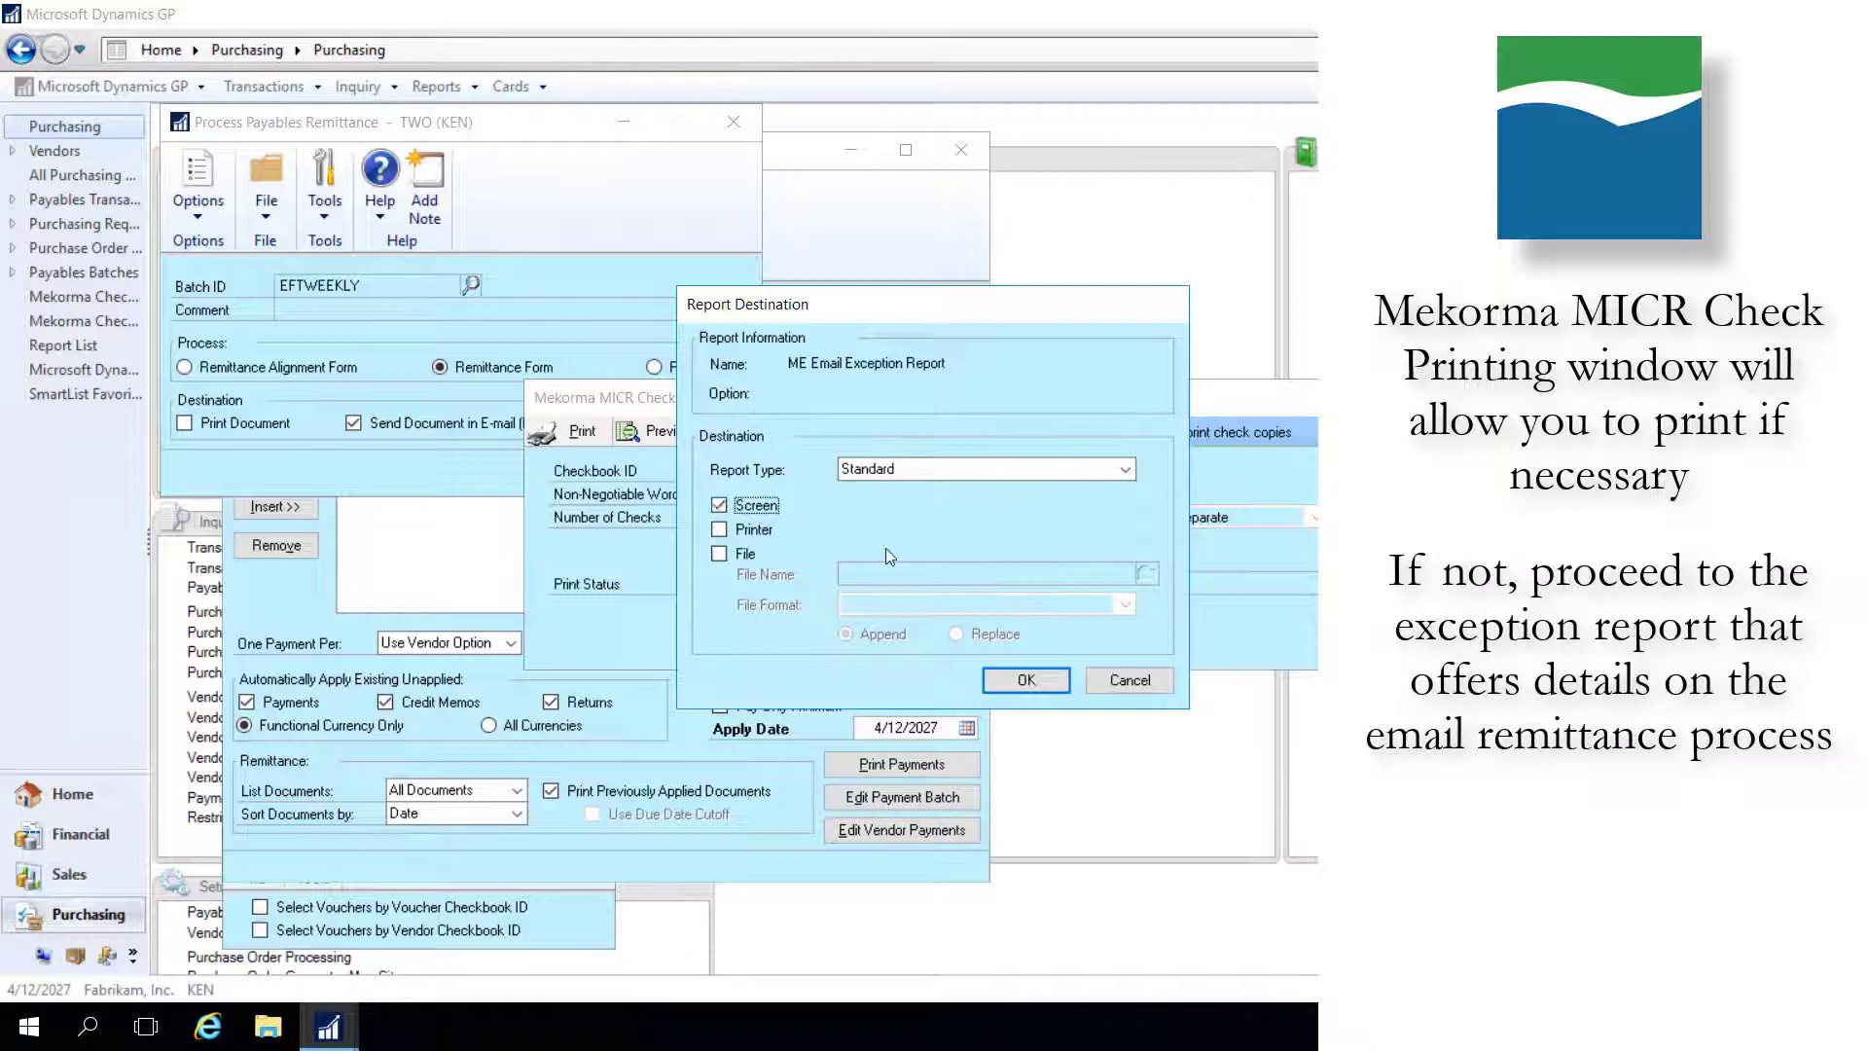
{"action": "left_click", "coordinate": [1021, 679]}
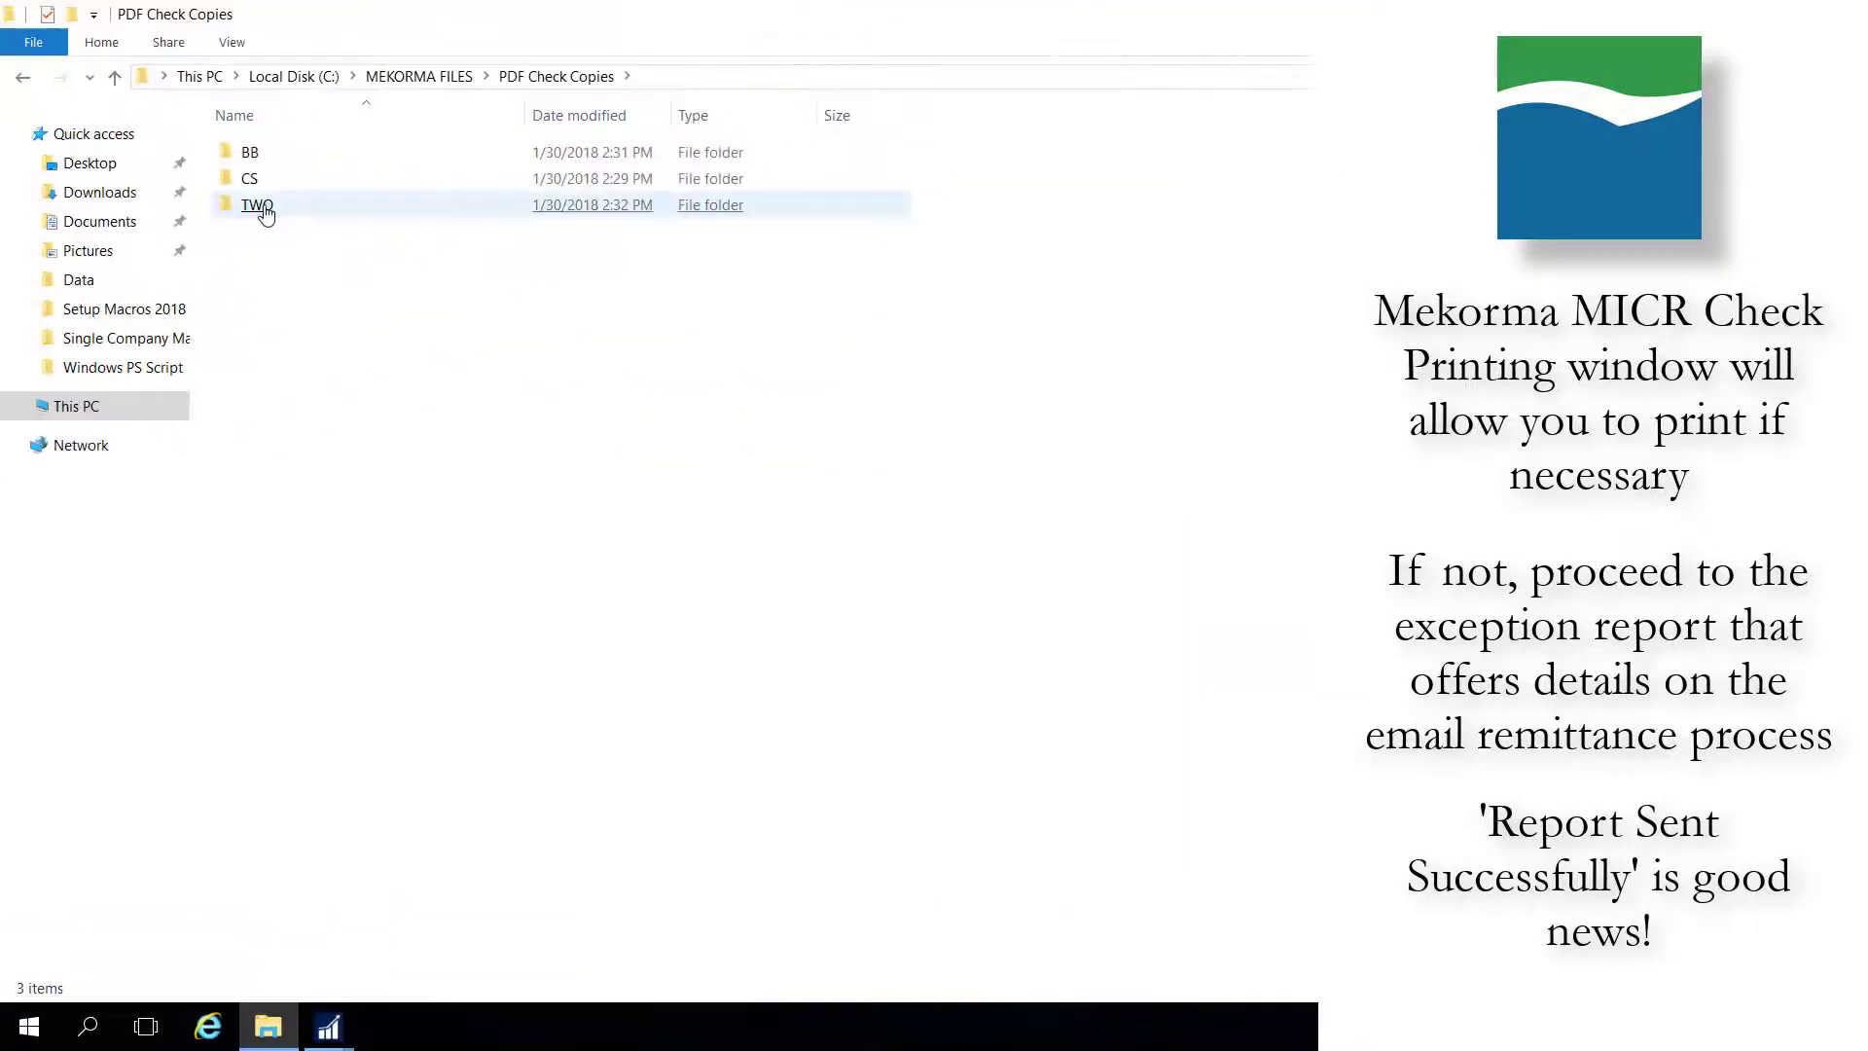
Open the ACETRAVE0001 EFT check copy PDF from PDF Check Copies > TWO > FIRSTBANK.
{"action": "double_click", "coordinate": [261, 213]}
{"action": "double_click", "coordinate": [282, 156]}
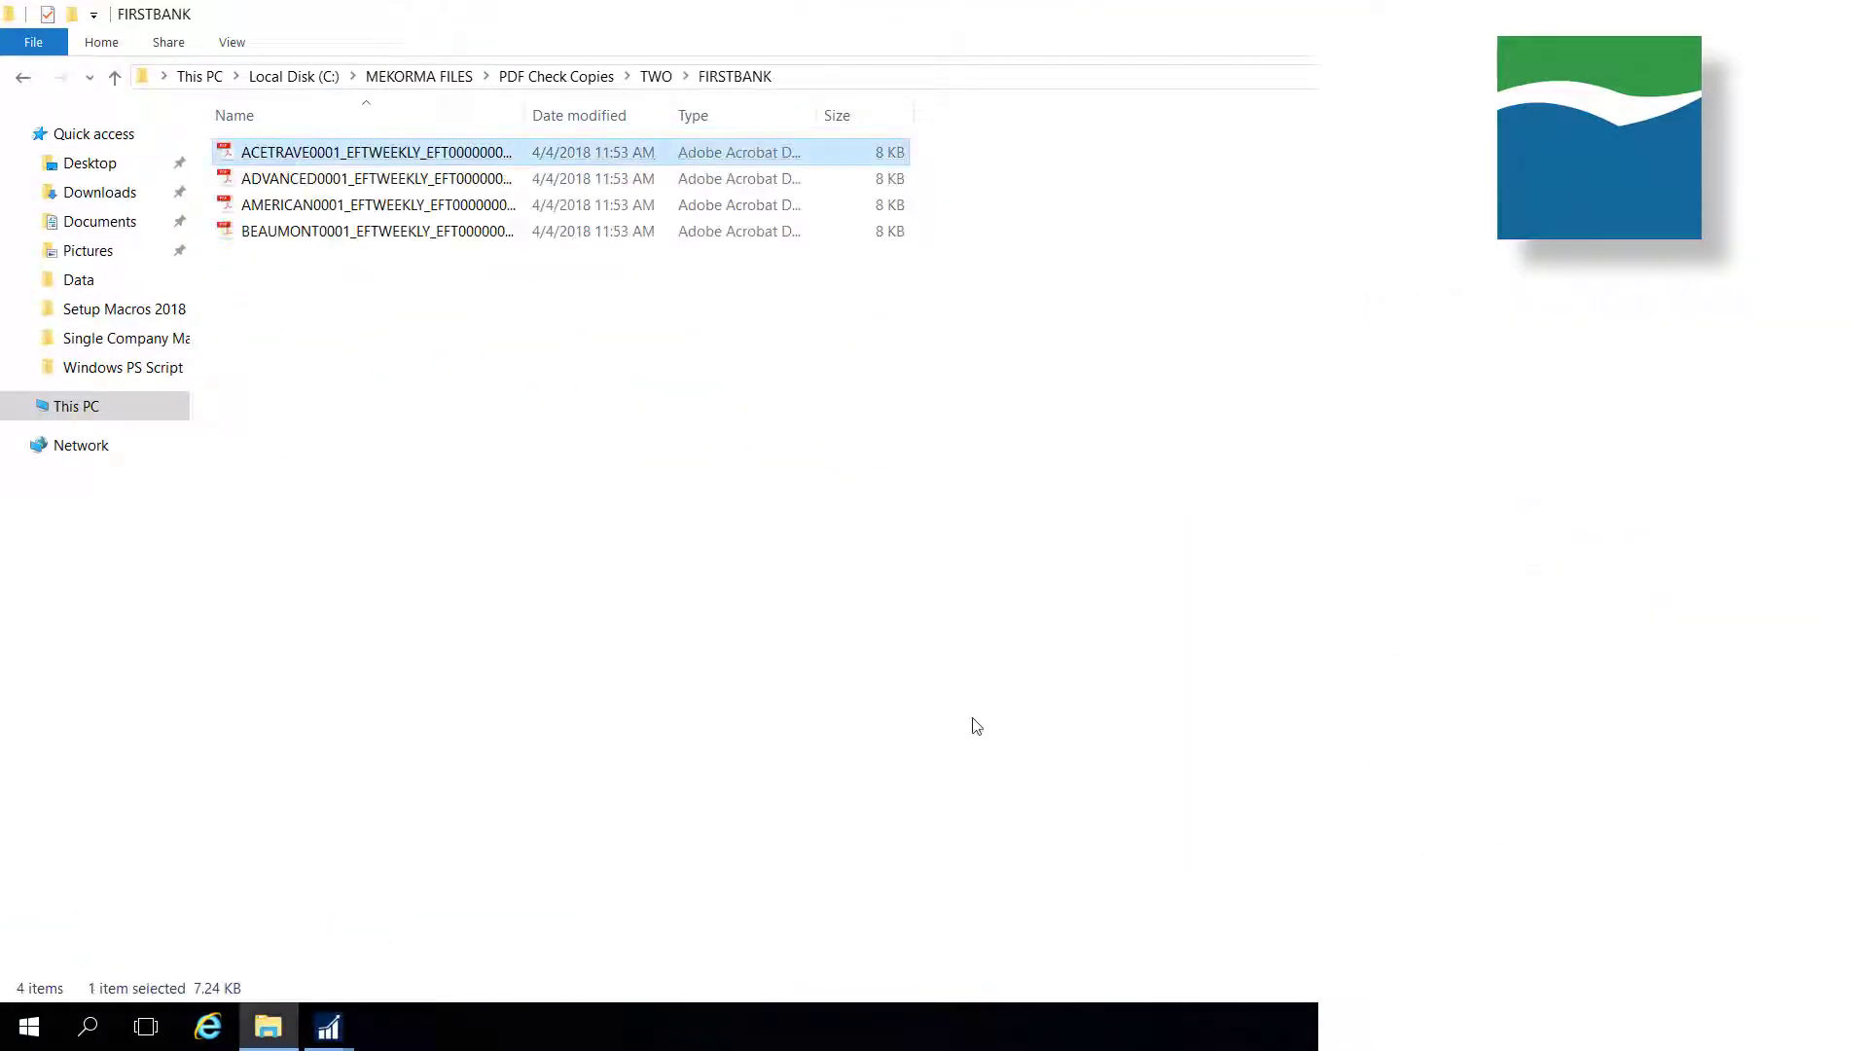
{"action": "key", "text": "Return"}
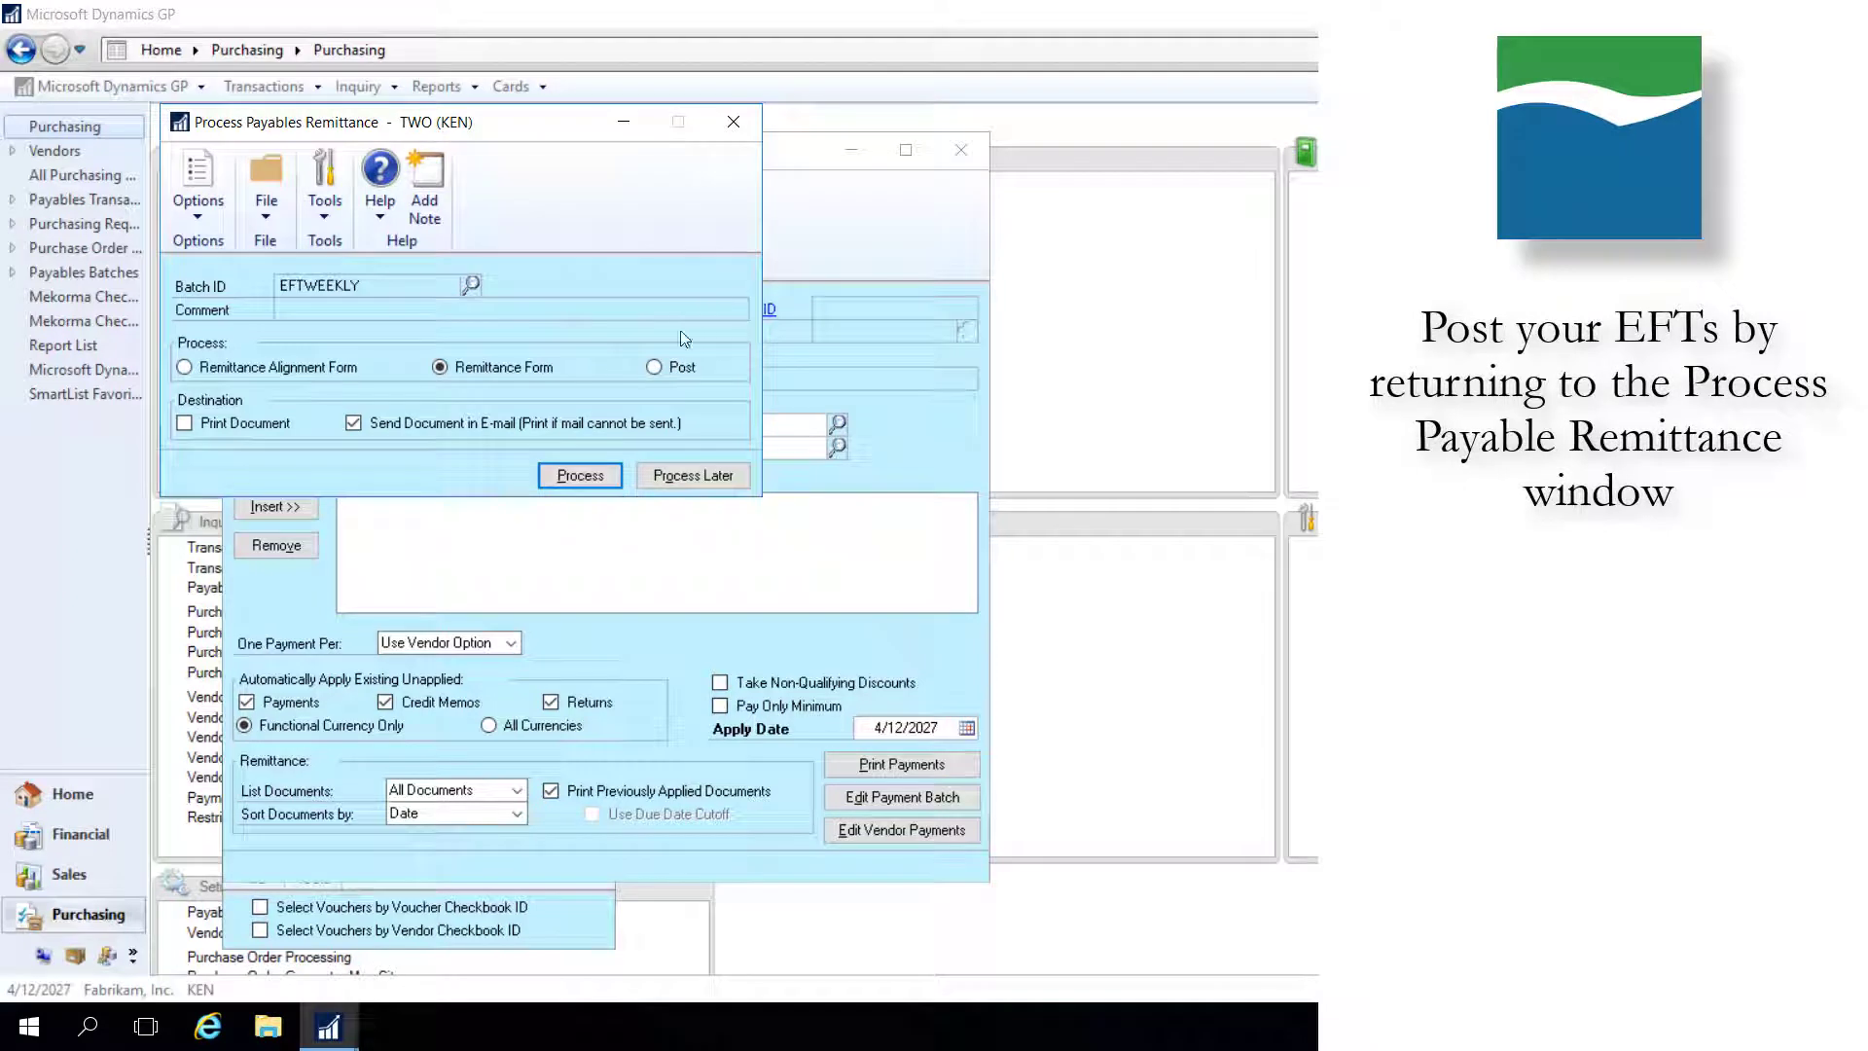
Choose Post and process to post the EFTWEEKLY EFT batch.
{"action": "left_click", "coordinate": [654, 367]}
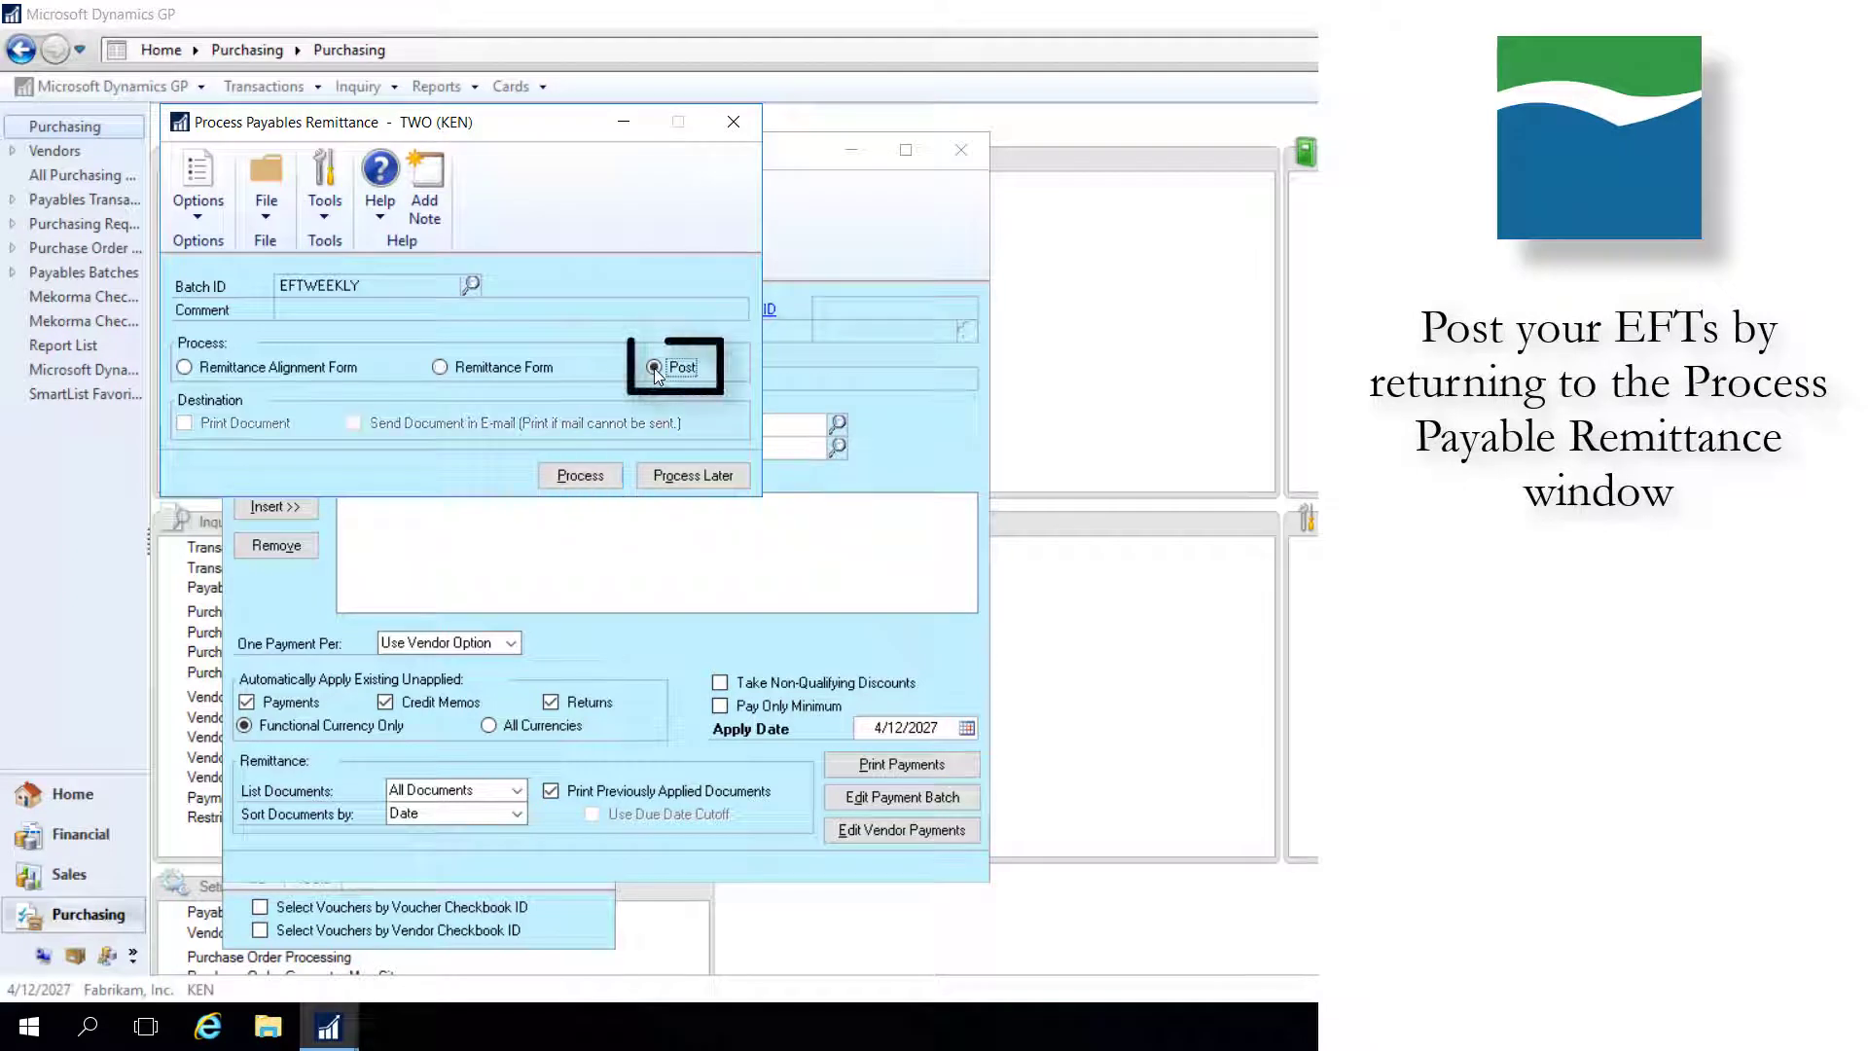
{"action": "left_click", "coordinate": [605, 477]}
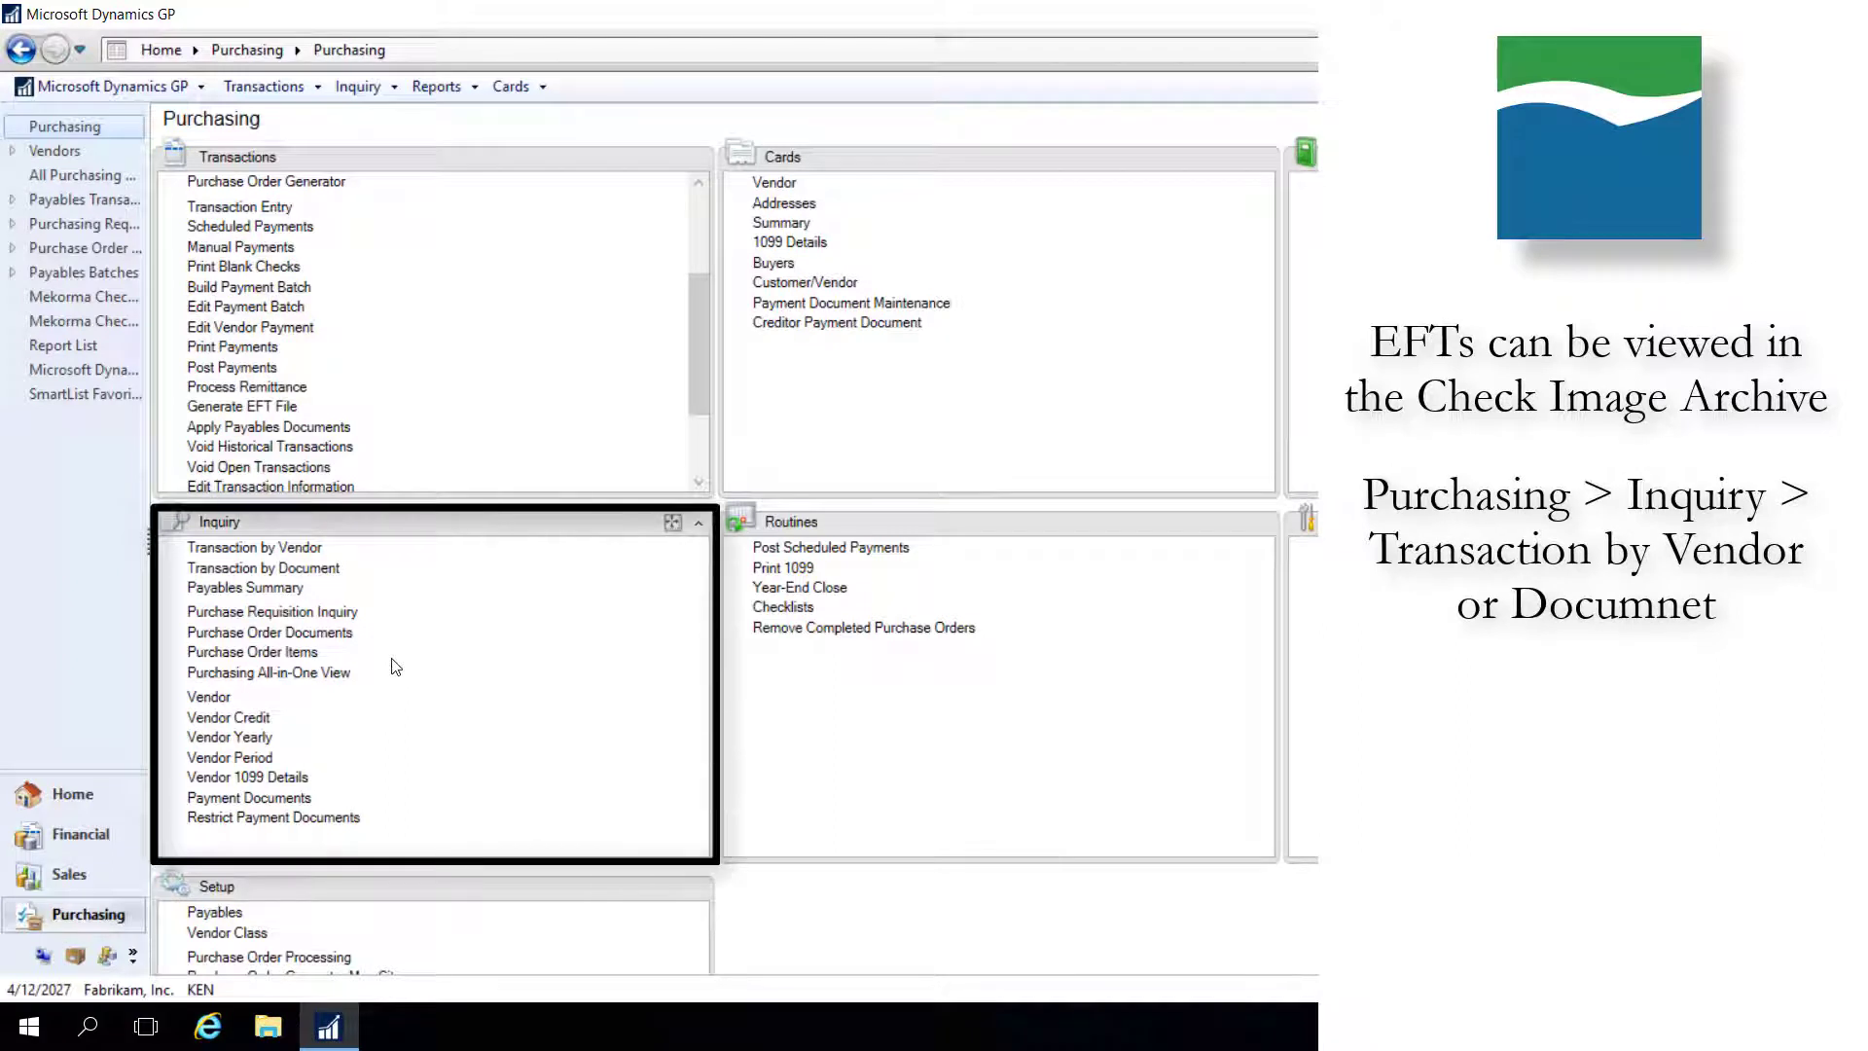
{"action": "left_click", "coordinate": [317, 549]}
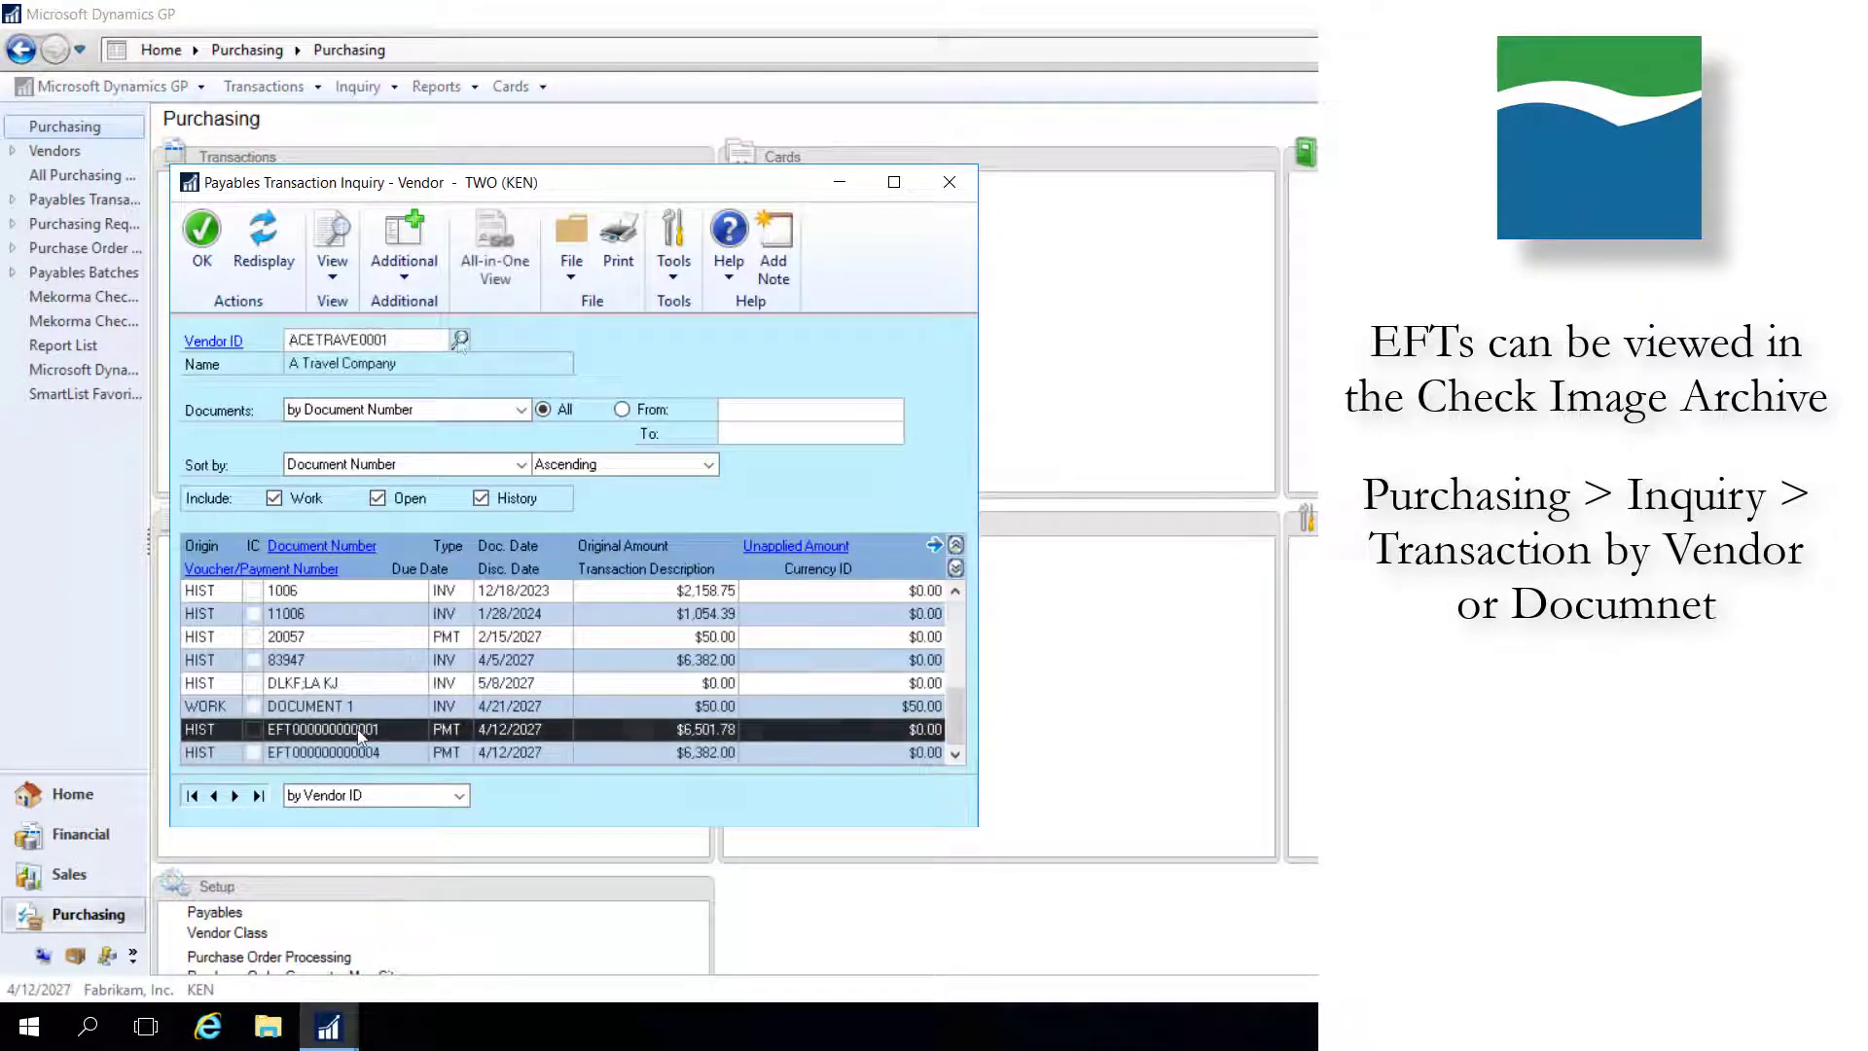
{"action": "left_click", "coordinate": [312, 548]}
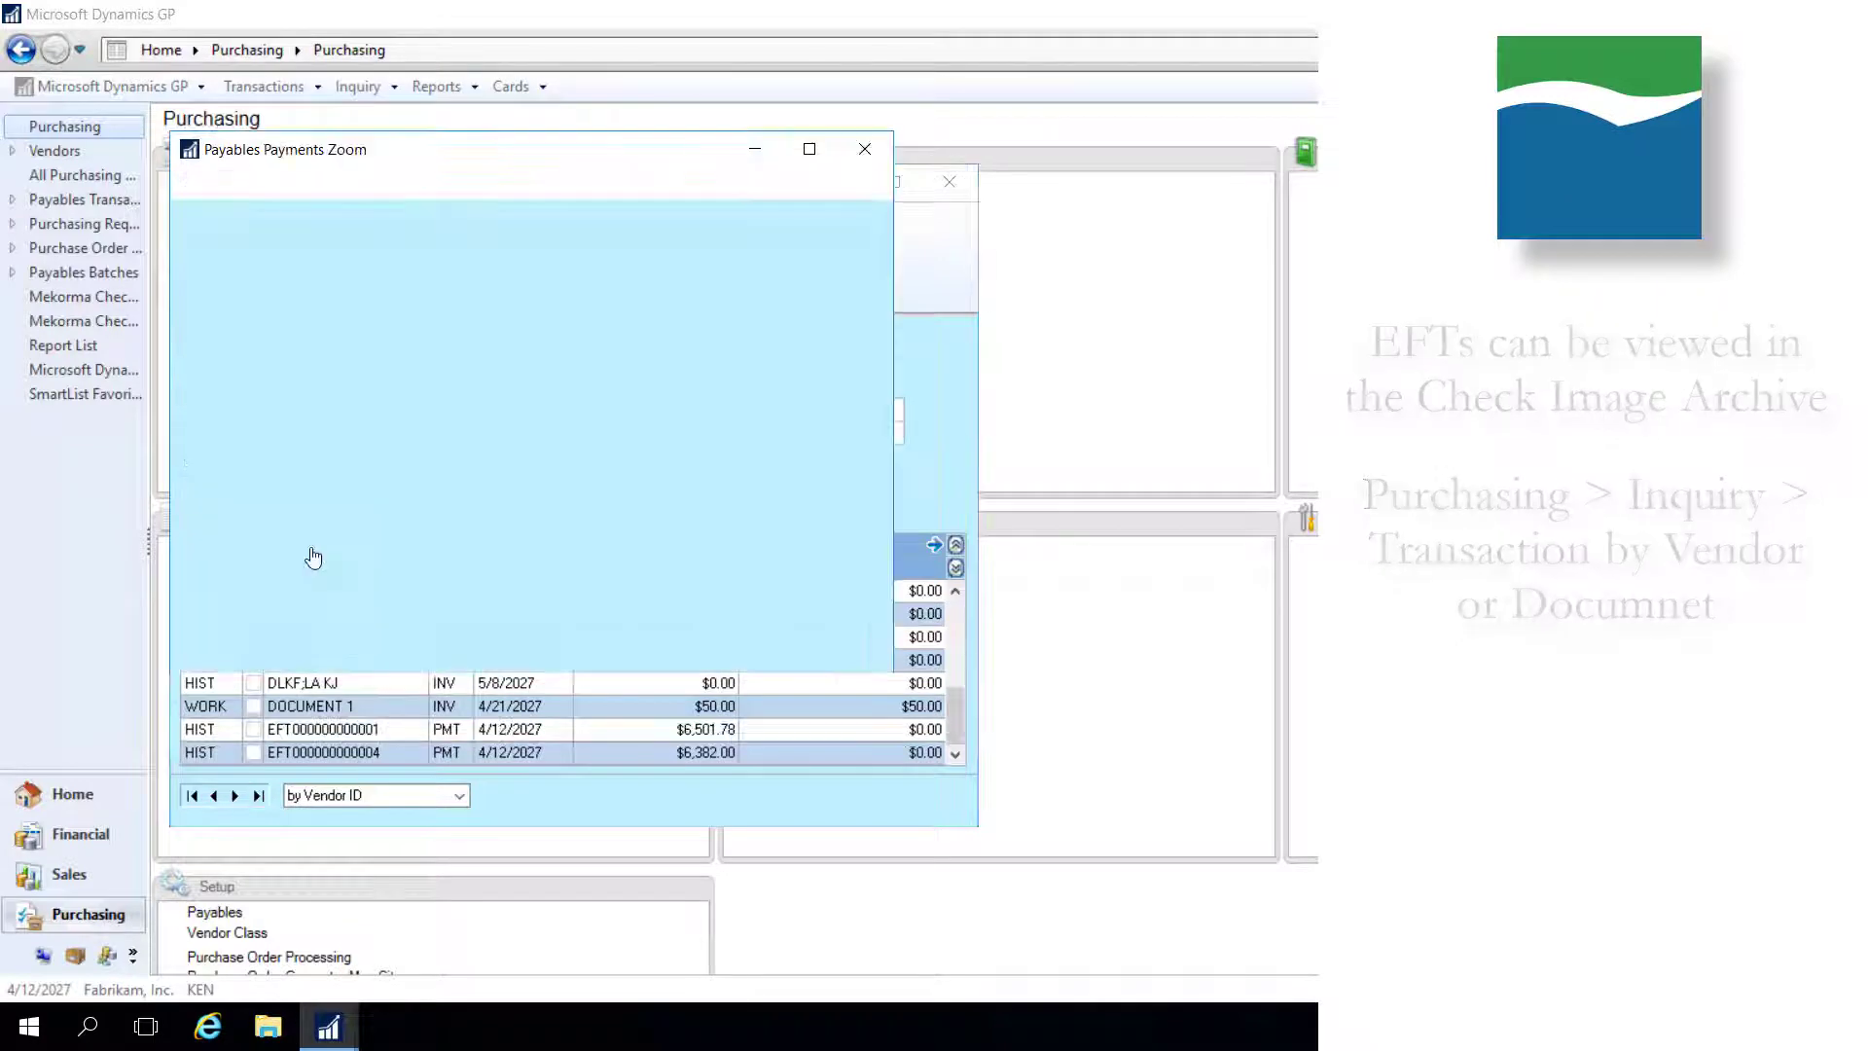